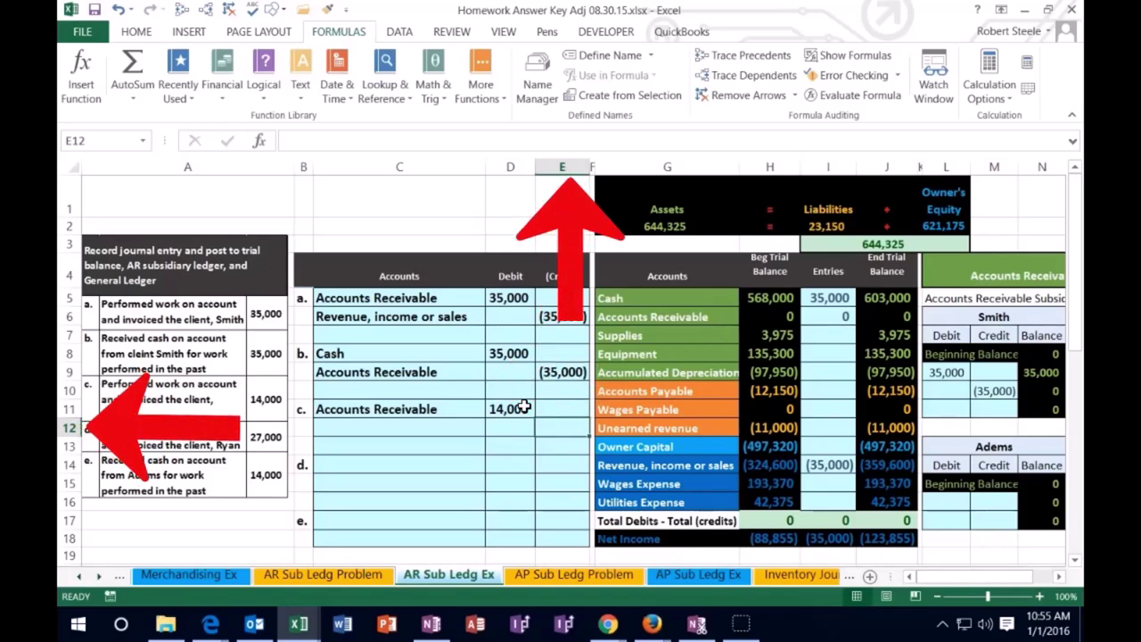
Step: Enter -14000 as the credit amount for journal entry c in cell E12
text(-12000)
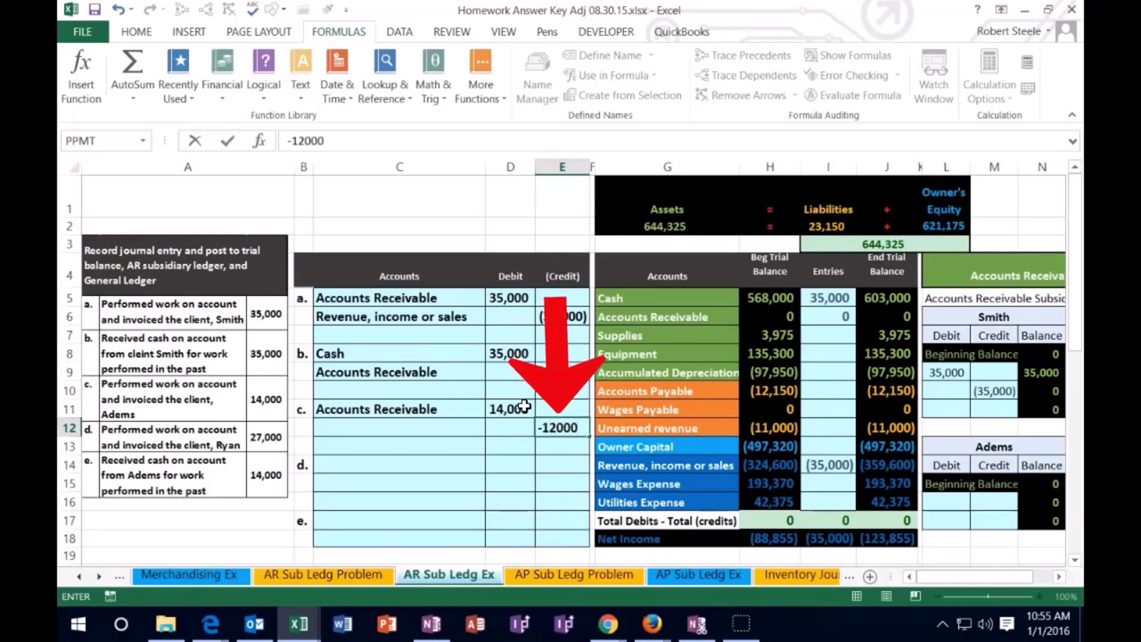
key(Return)
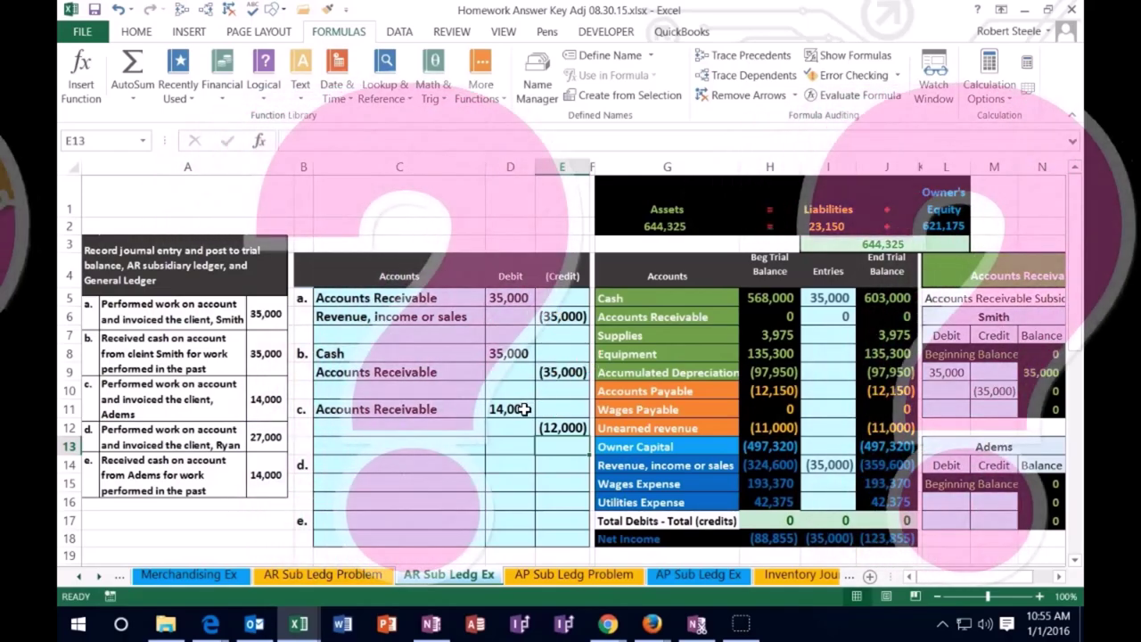
click(450, 433)
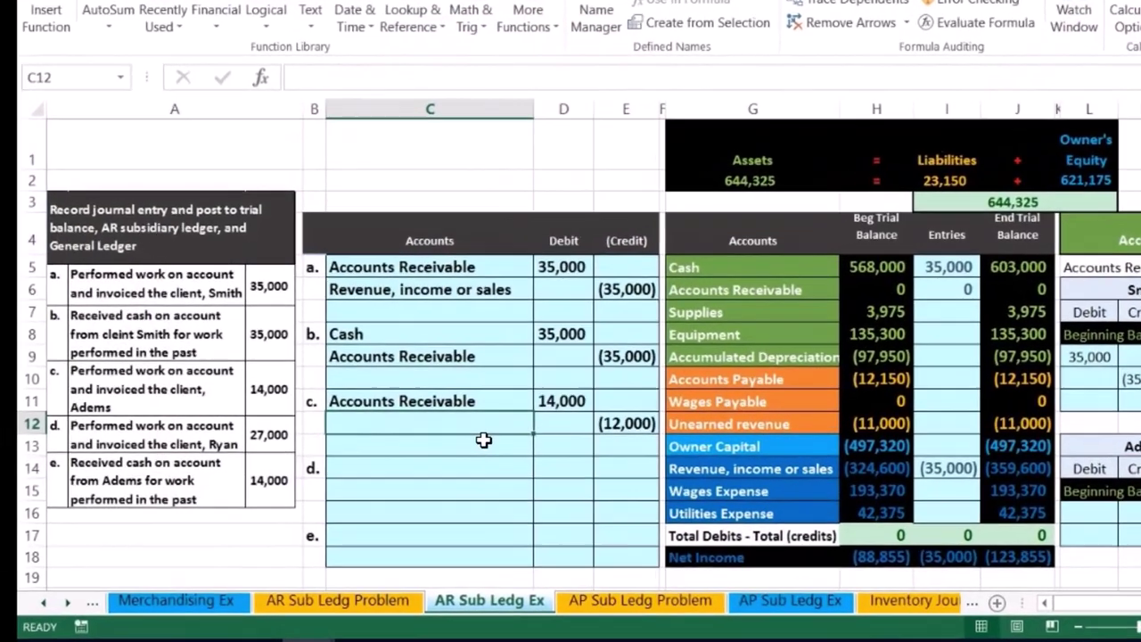
key(Right)
key(Right)
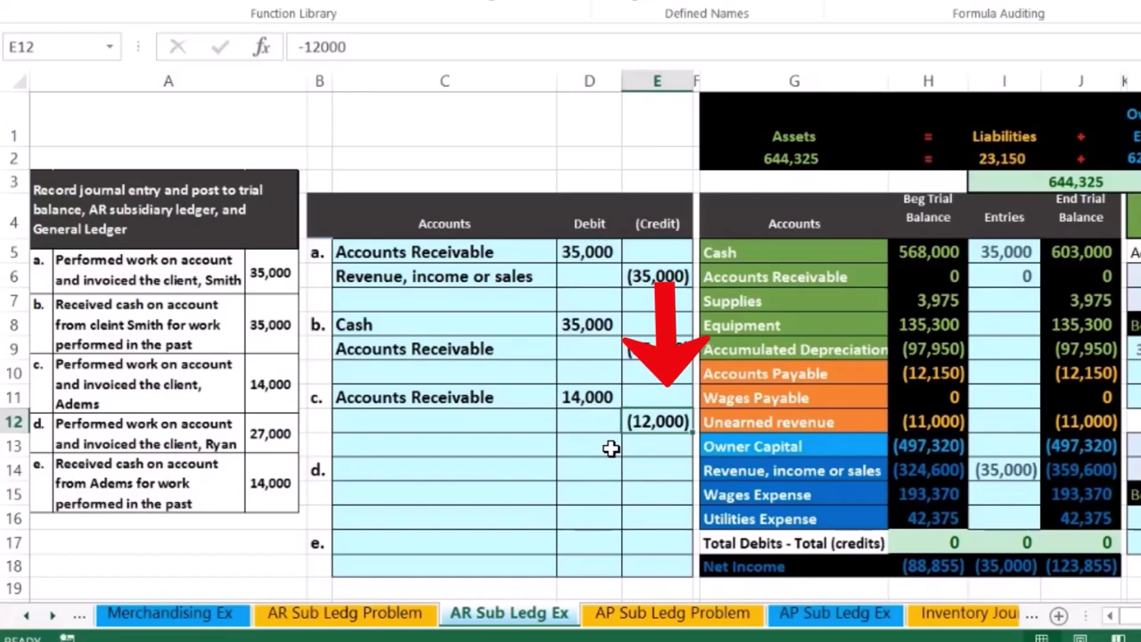
text(-14)
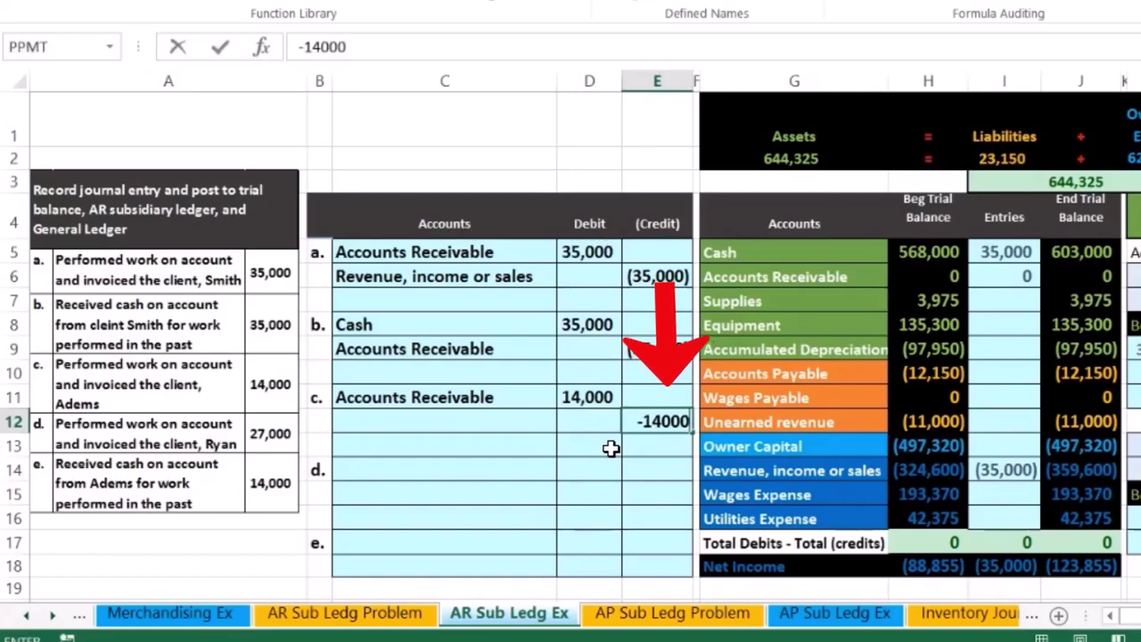
key(Return)
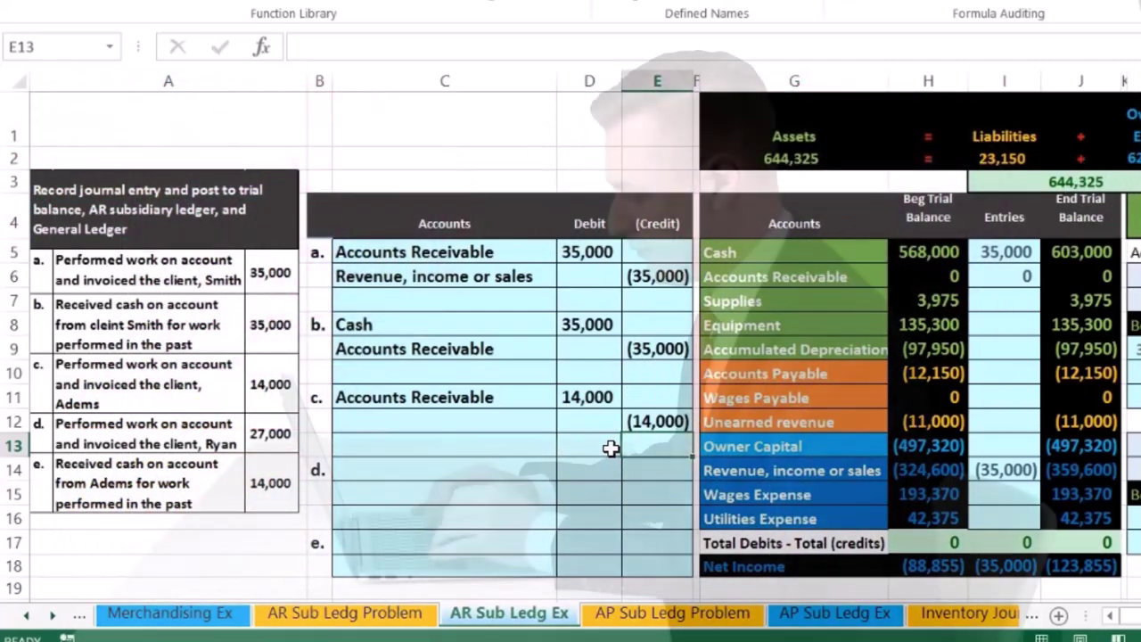
Step: Copy the account name "Revenue, income or sales" from trial balance cell G14 and paste it as values into C12
click(726, 471)
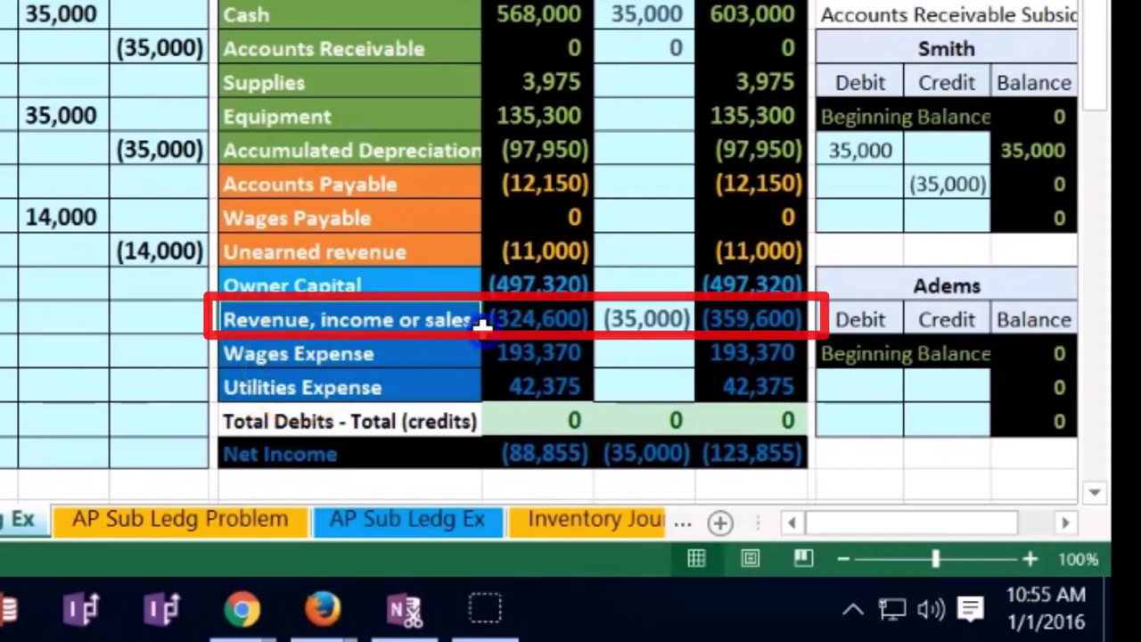
drag(359, 319, 708, 329)
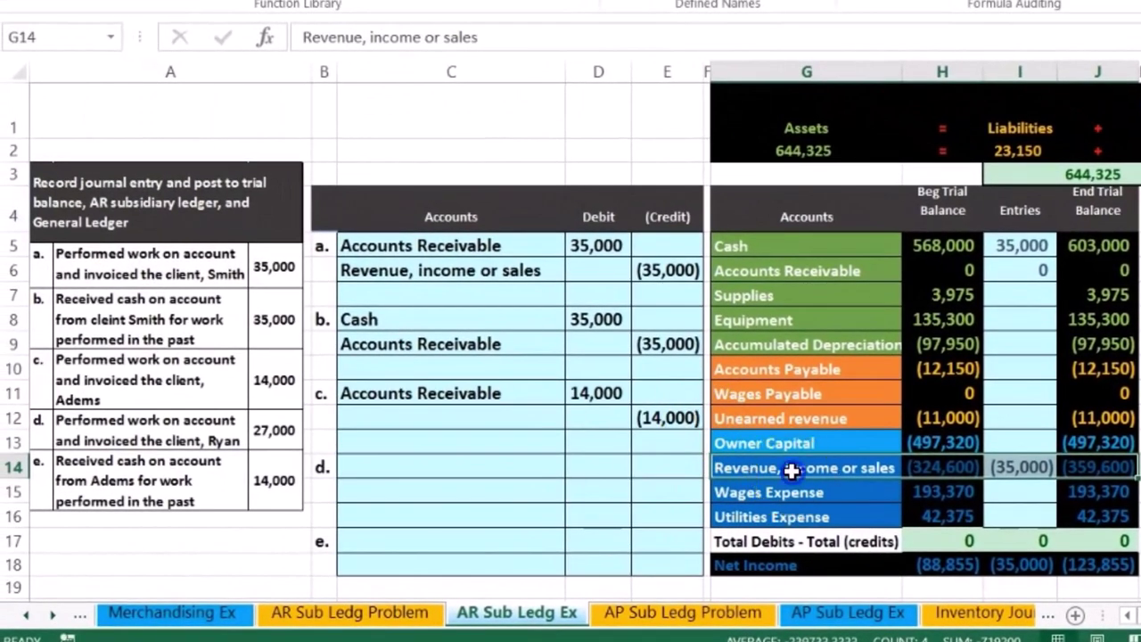
right_click(794, 468)
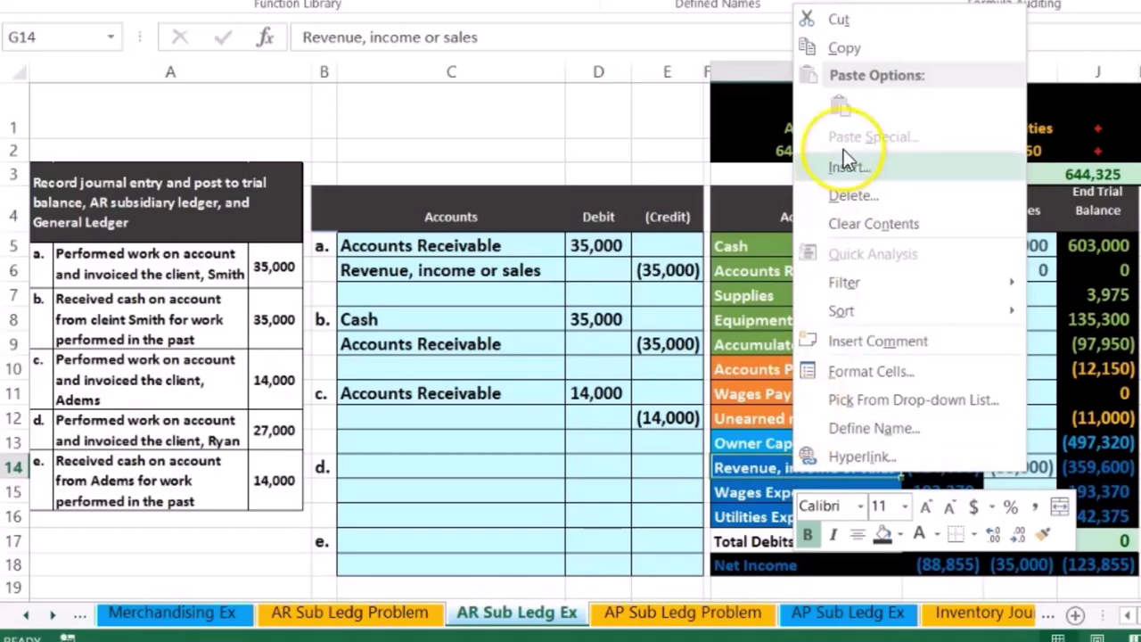
click(849, 54)
click(429, 417)
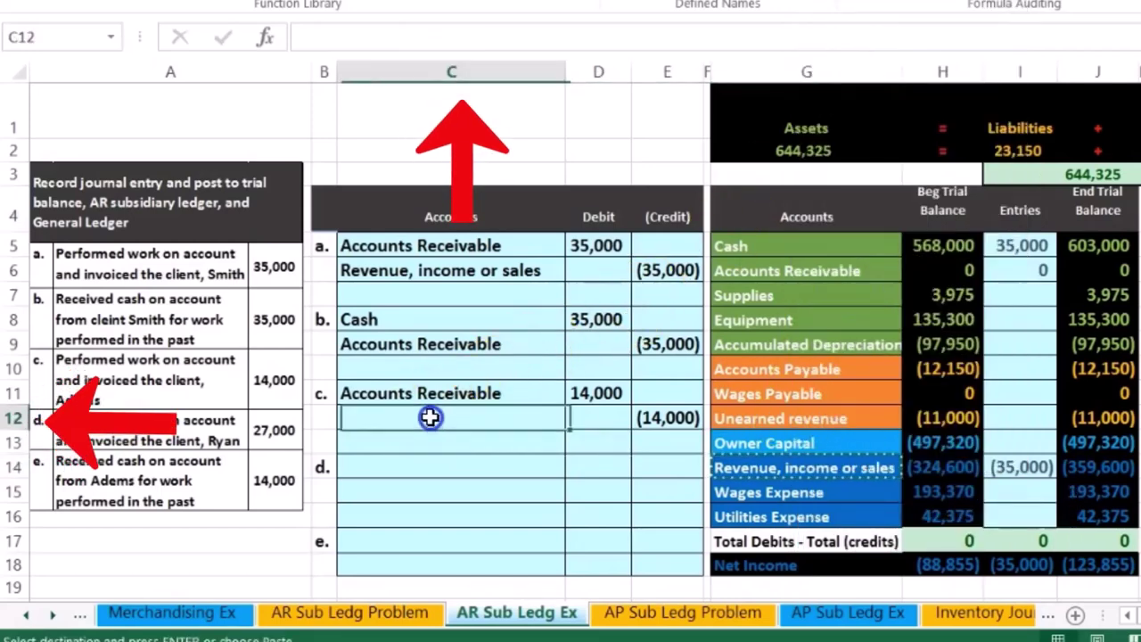
right_click(430, 417)
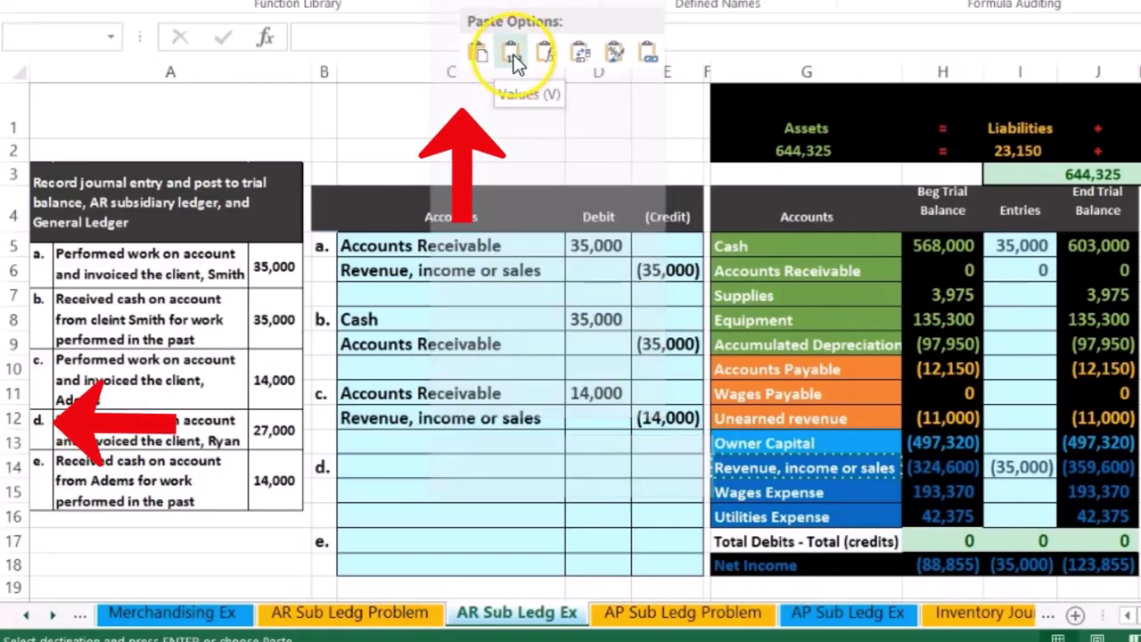
click(515, 60)
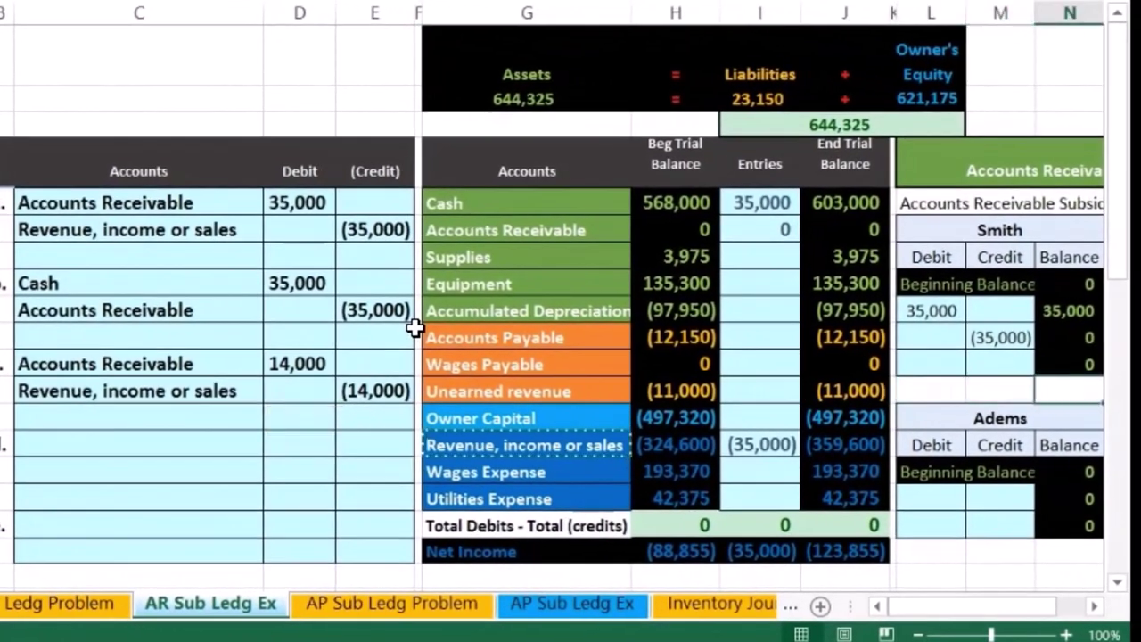
Step: Extend the Accounts Receivable entry formula in I6 to =D5+E9+D11, then trace its precedents and clear the arrows
scroll(439, 331, right, 3)
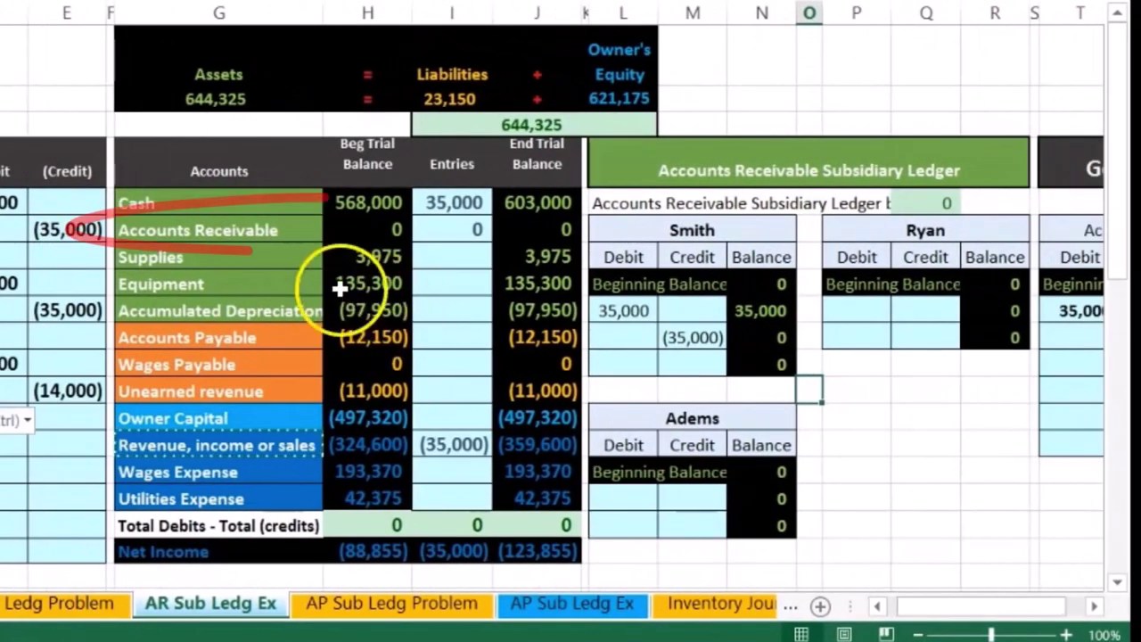
click(449, 228)
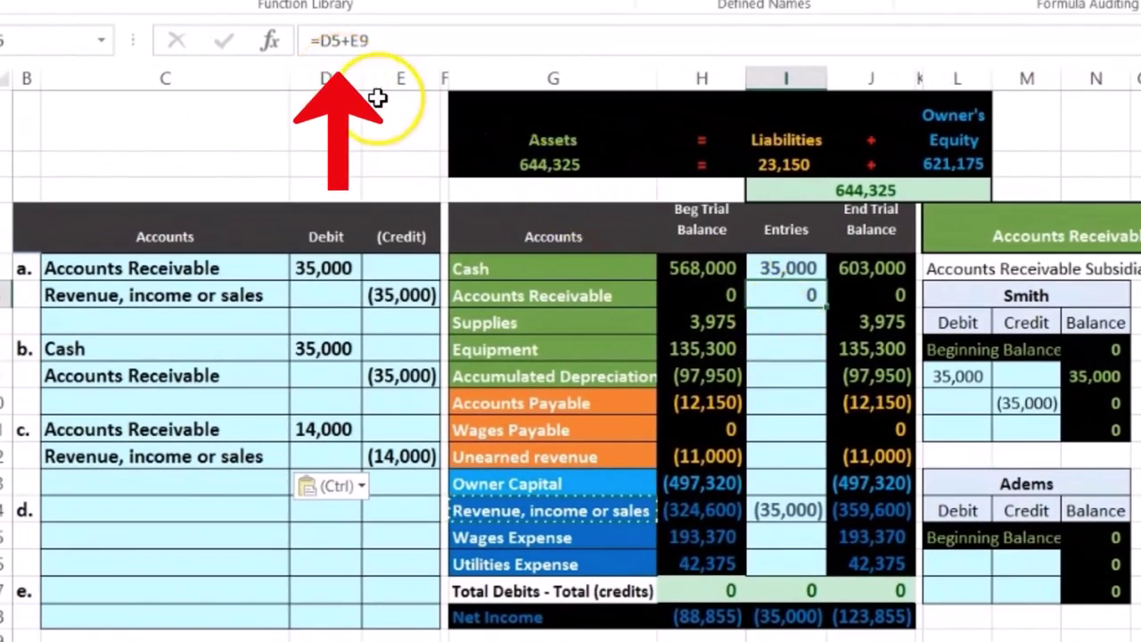
double_click(773, 296)
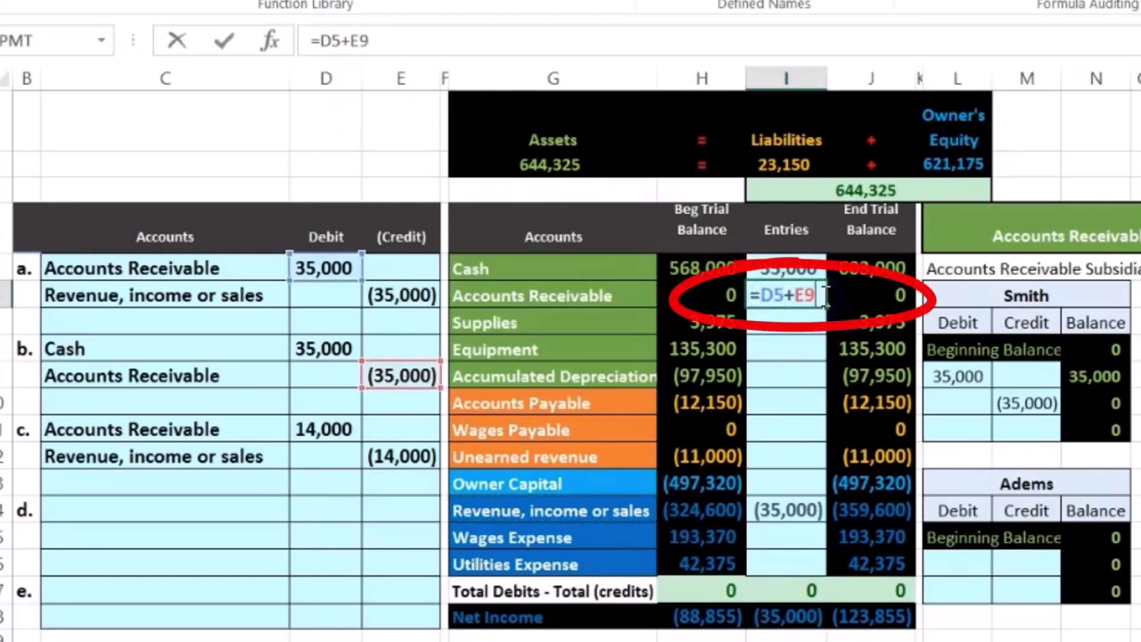
text(+)
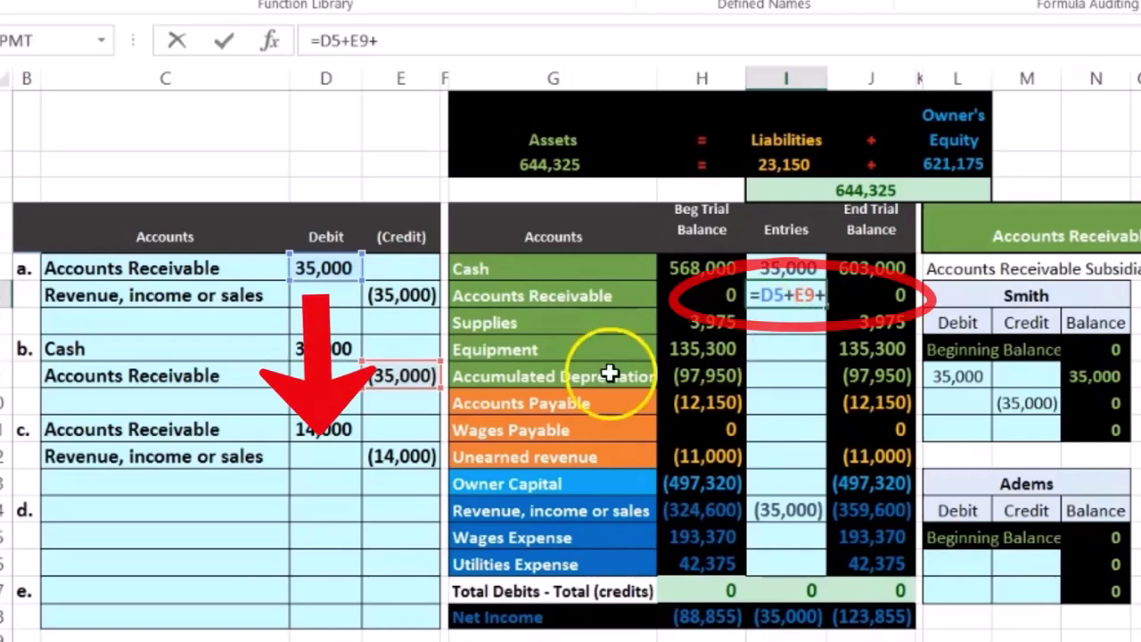
click(336, 428)
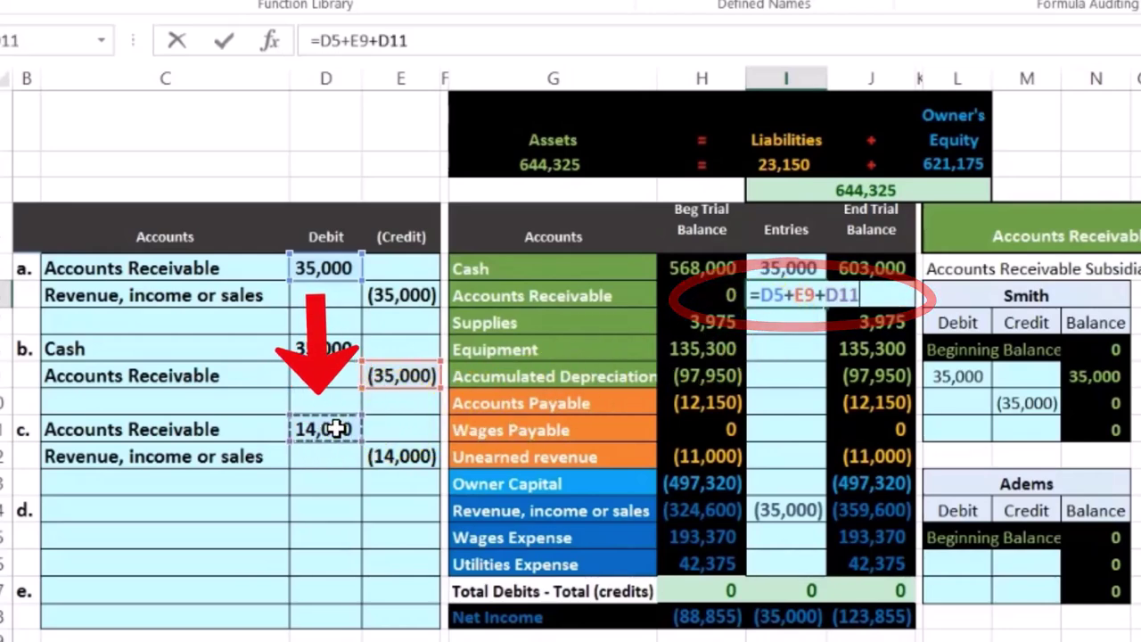
key(ctrl+Return)
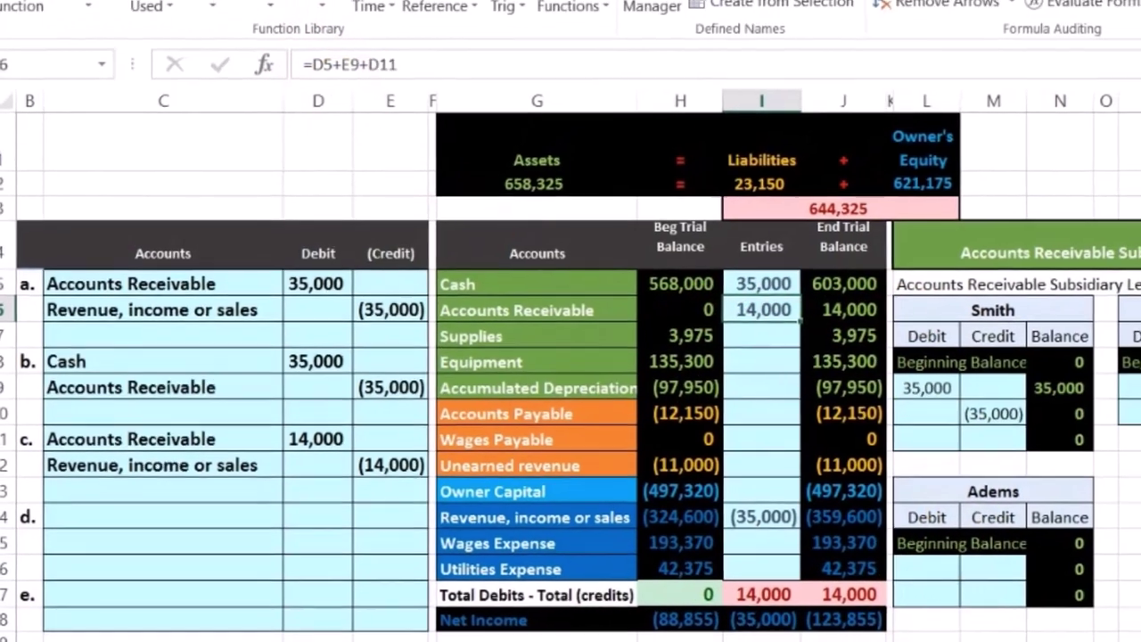
click(149, 13)
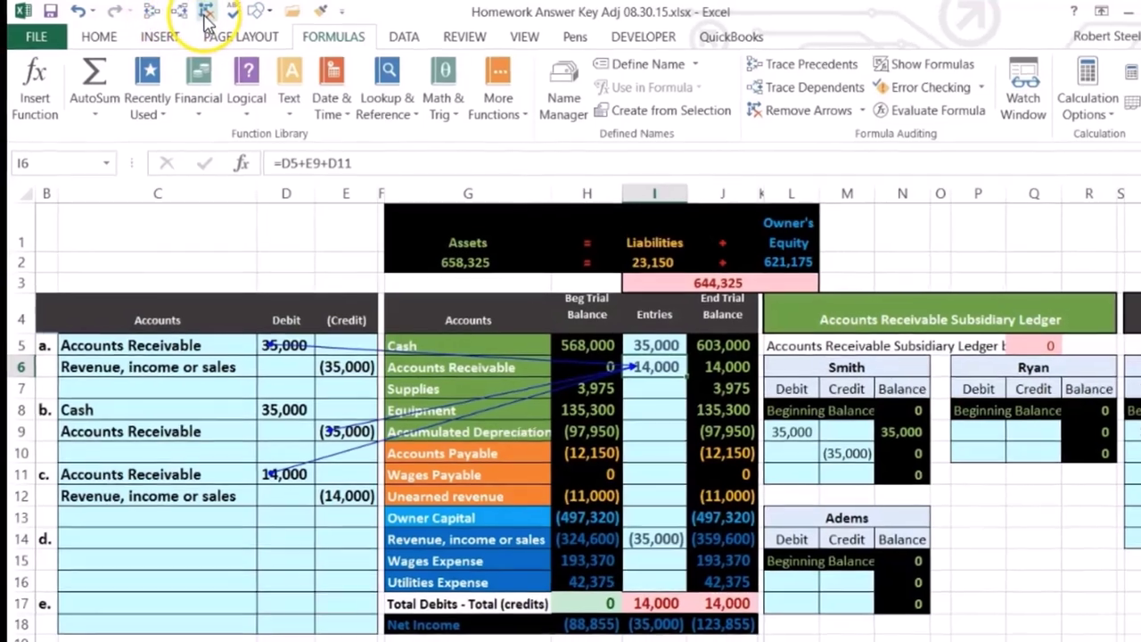
click(203, 12)
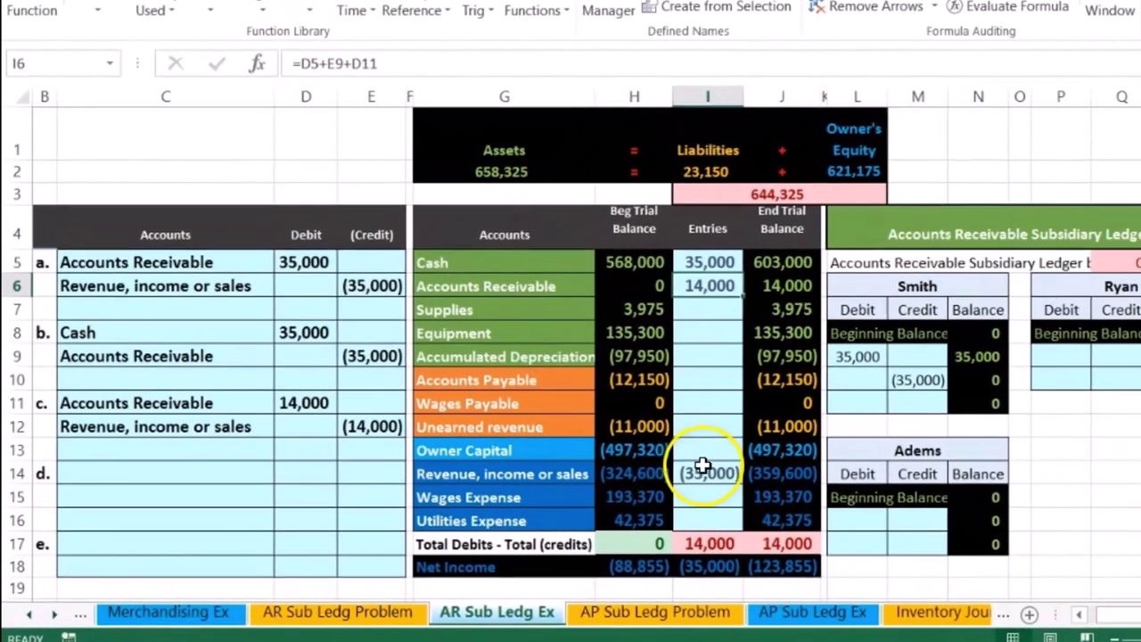
Step: Extend the Revenue entry formula in I14 to =E6+E12 and check the ending trial balance for the income accounts
click(615, 464)
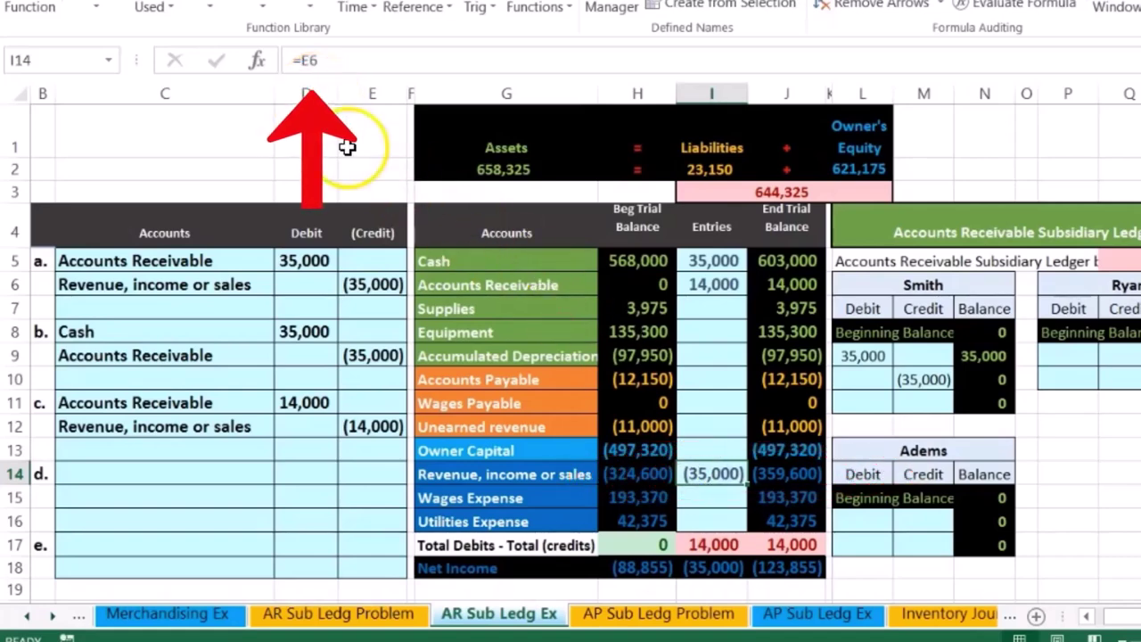
double_click(704, 474)
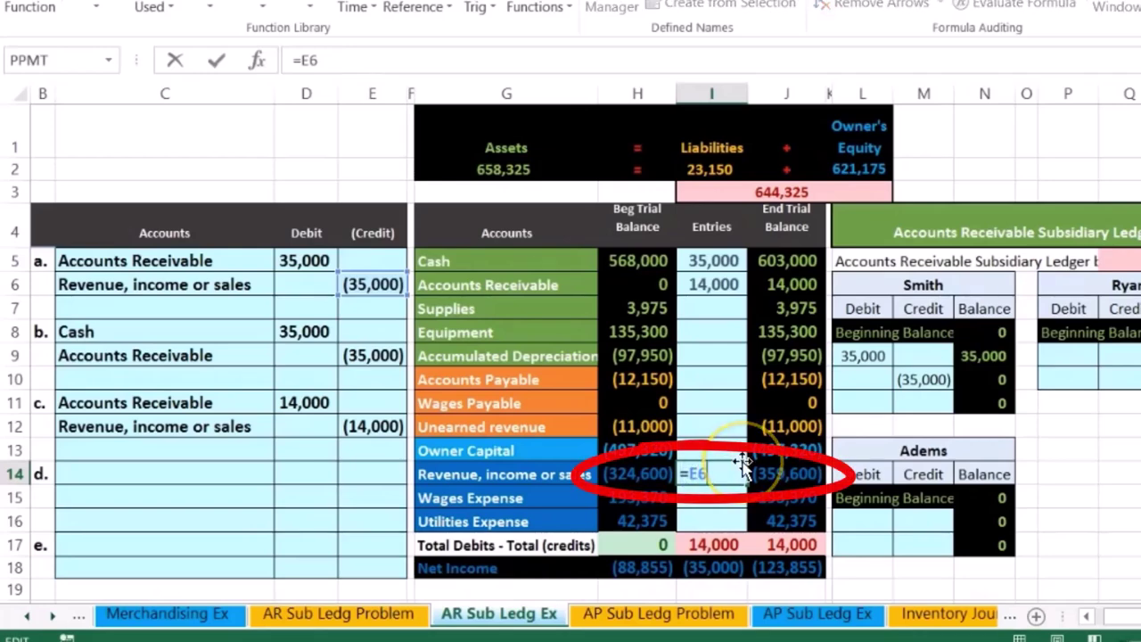
text(+)
click(383, 427)
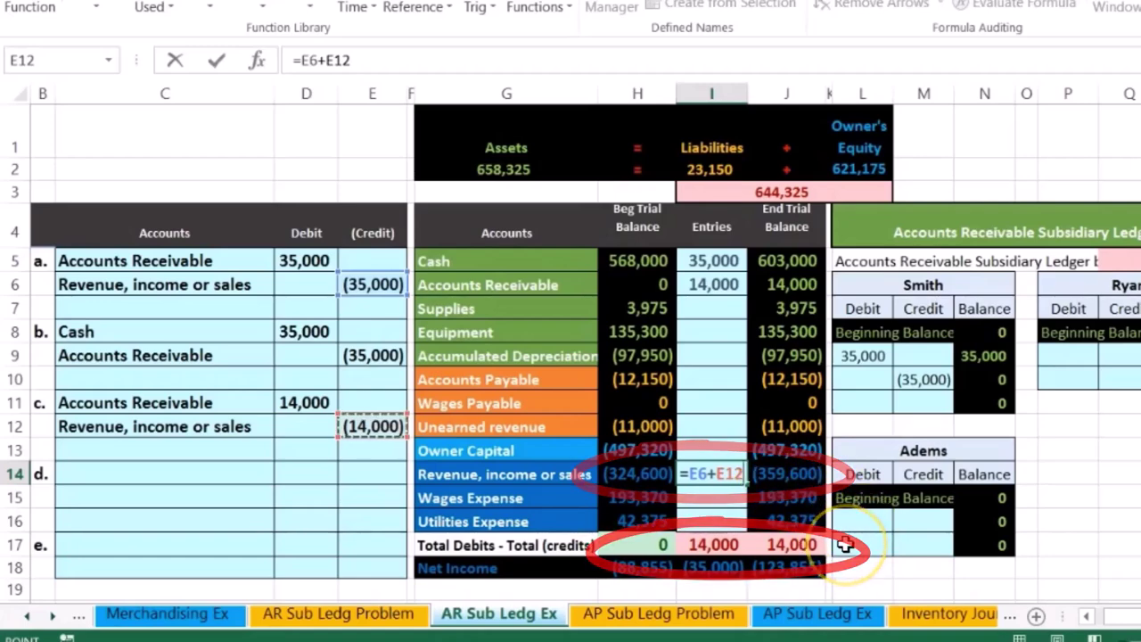
key(Return)
click(793, 474)
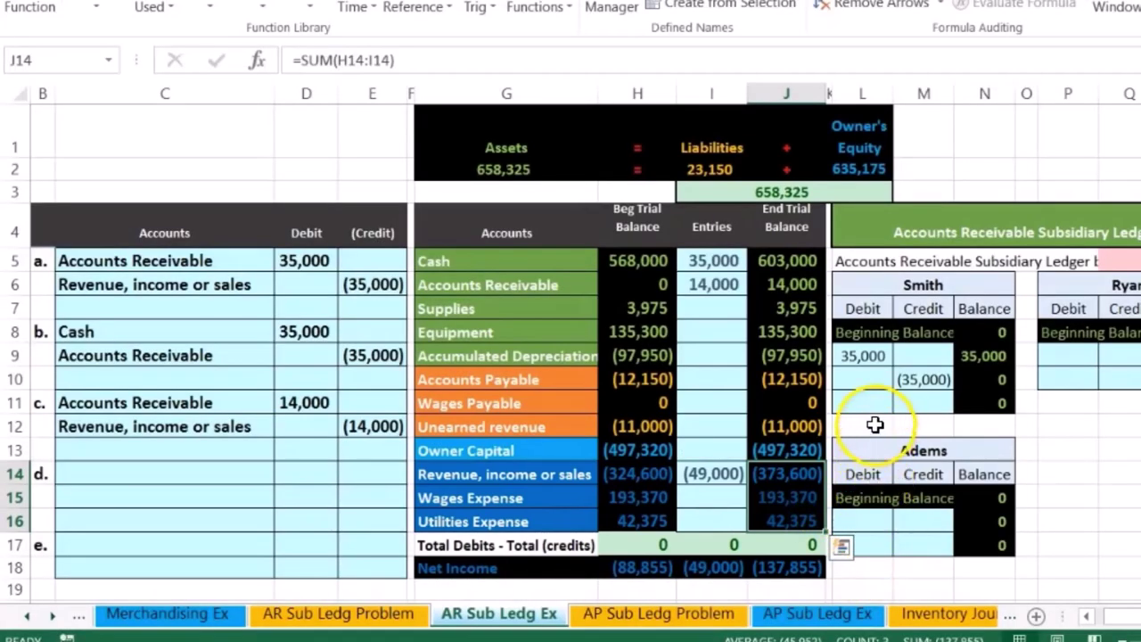
Step: Post entry c's debit to the invoiced client's subsidiary ledger by linking L16 to D11, and compare with the trial balance's Accounts Receivable row
click(874, 425)
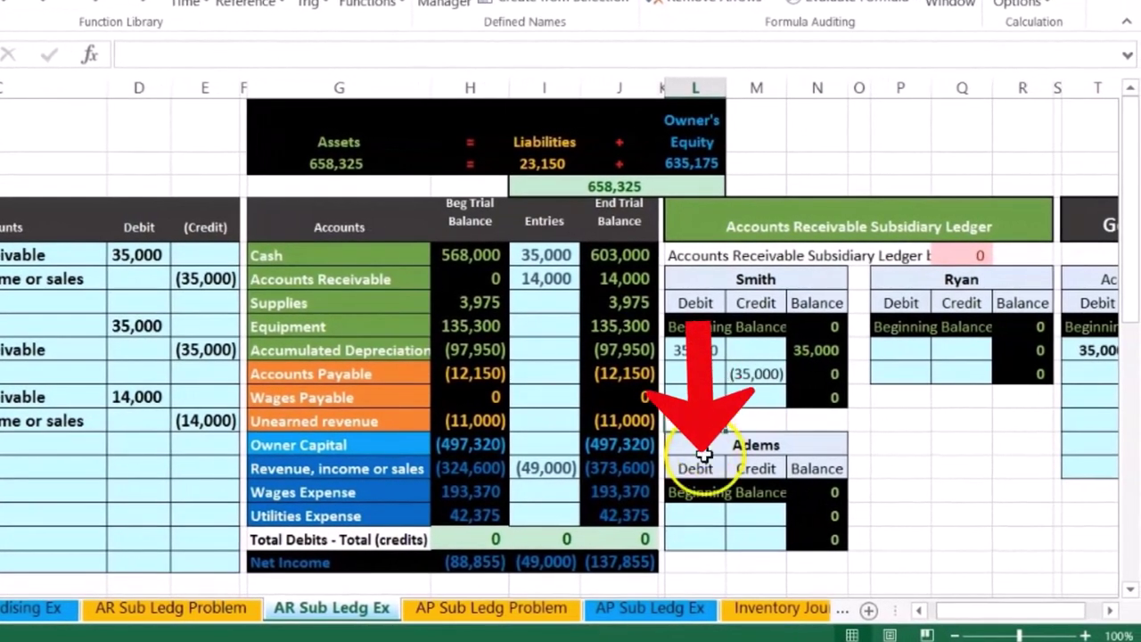
click(717, 509)
text(=)
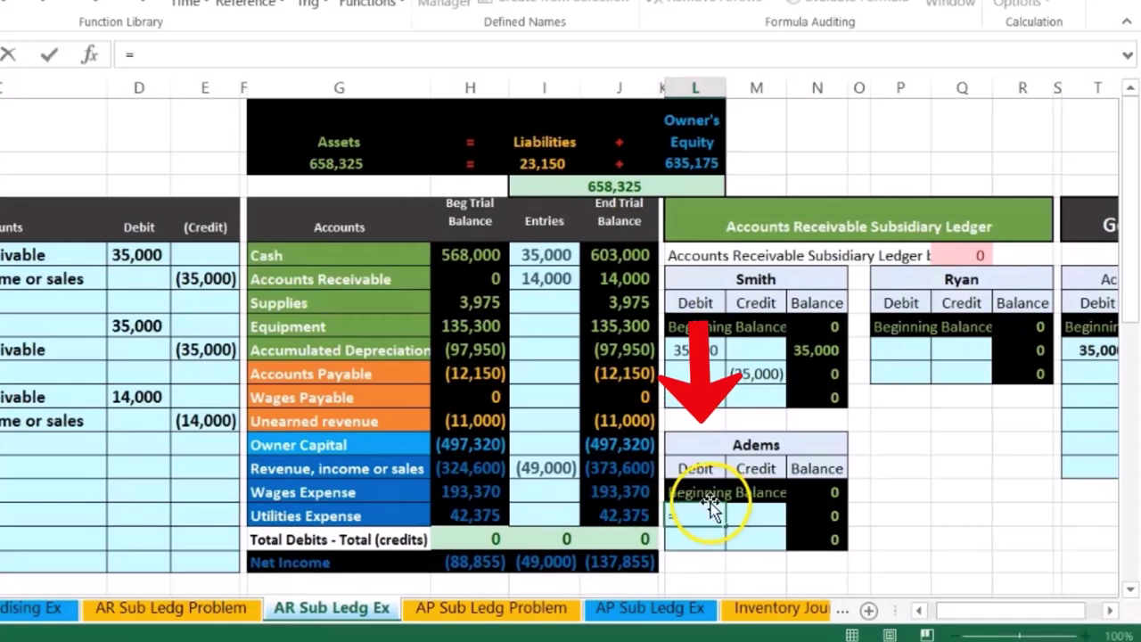
click(133, 399)
key(Return)
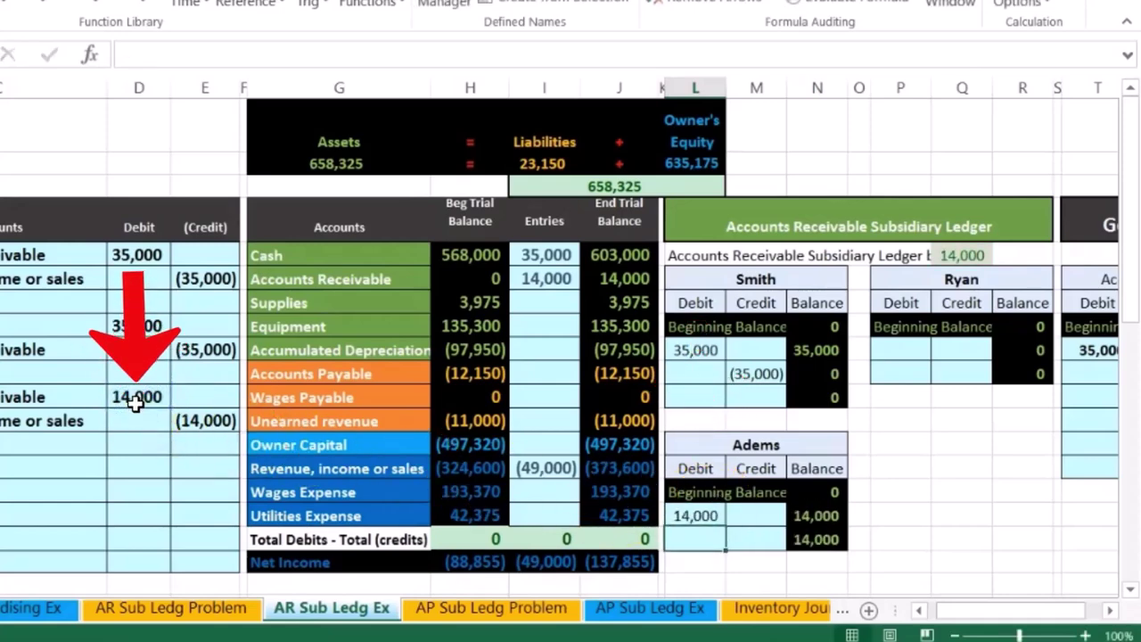
click(742, 372)
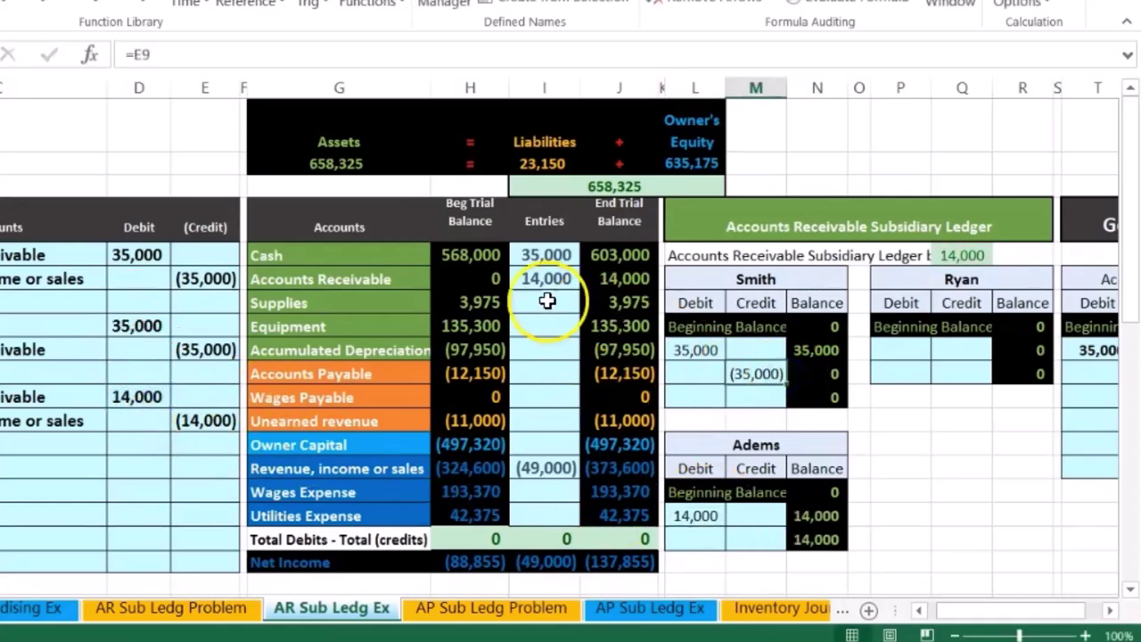
drag(378, 279, 628, 279)
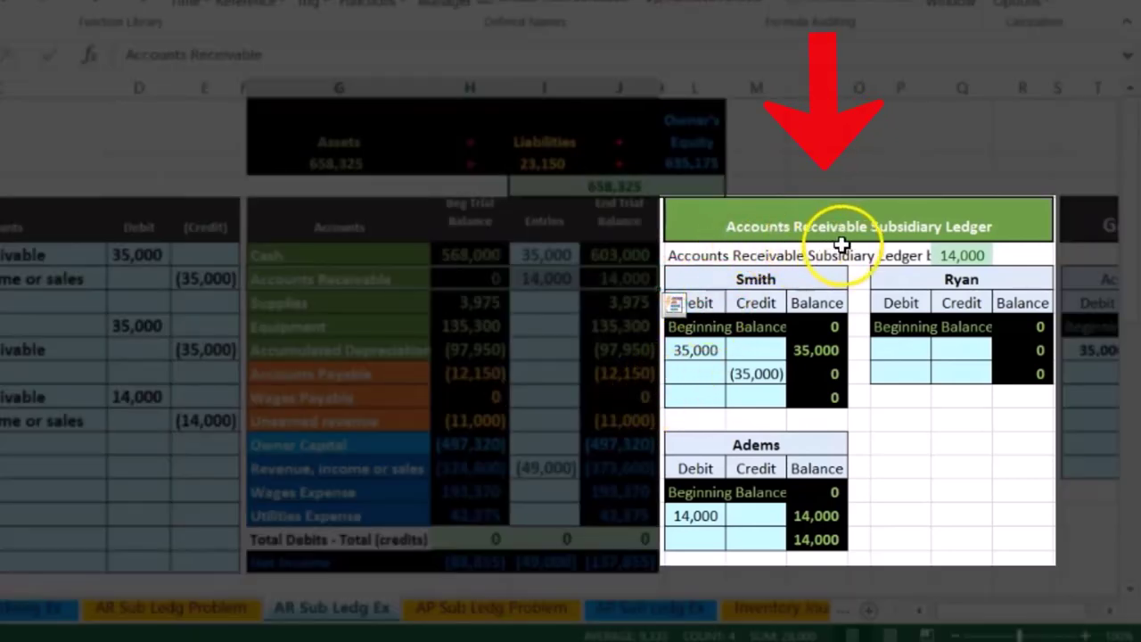
Step: Post entry c to the general ledger's Accounts Receivable debit in T11 with =L16, and check the ending balance in V14
click(755, 539)
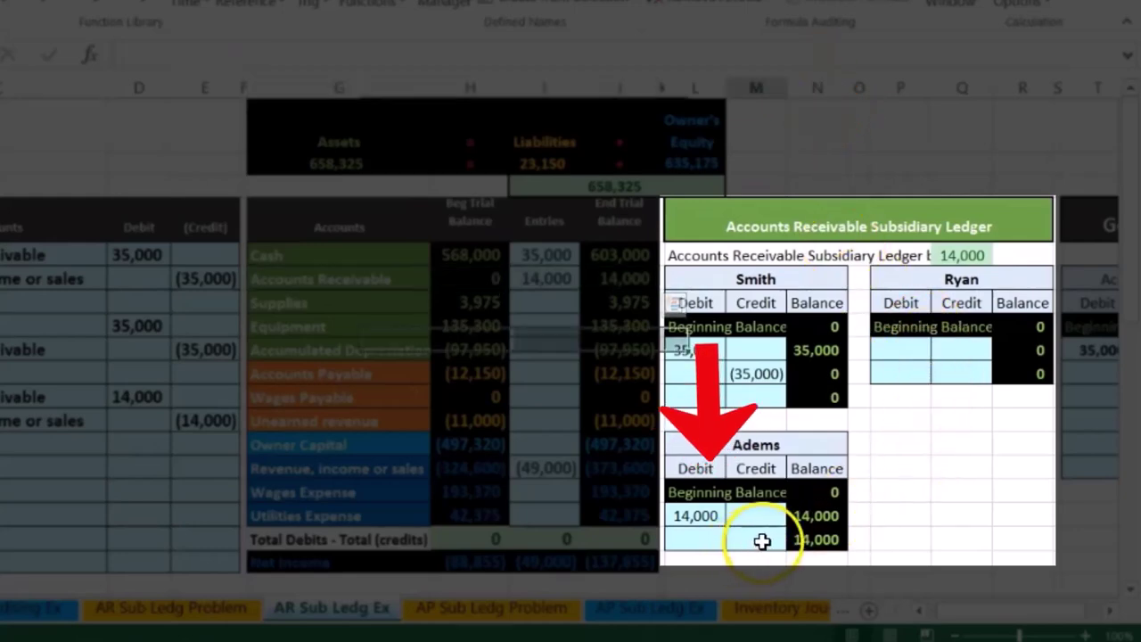
key(Right)
key(Right)
key(Right)
key(Right)
key(Right)
key(Right)
key(Right)
key(Right)
key(Right)
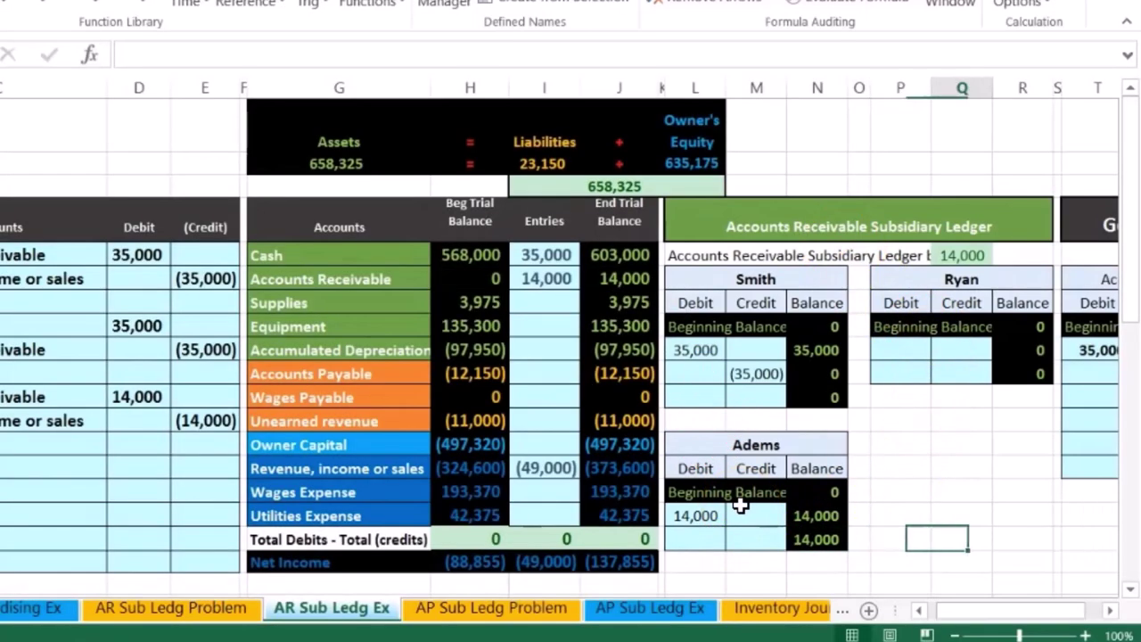
key(Right)
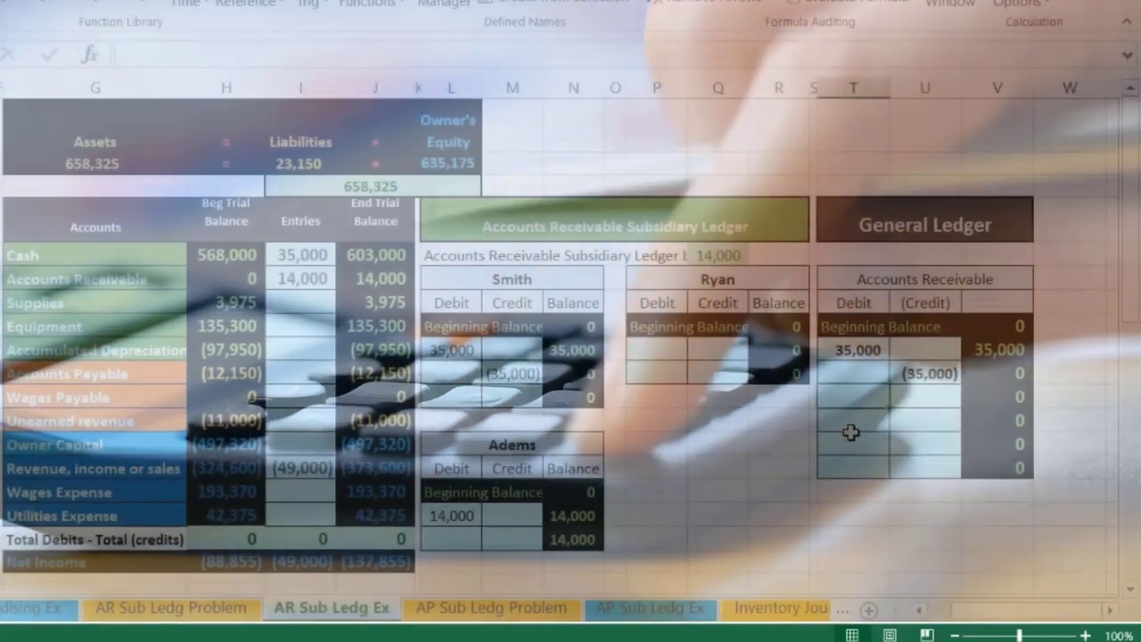
text(=)
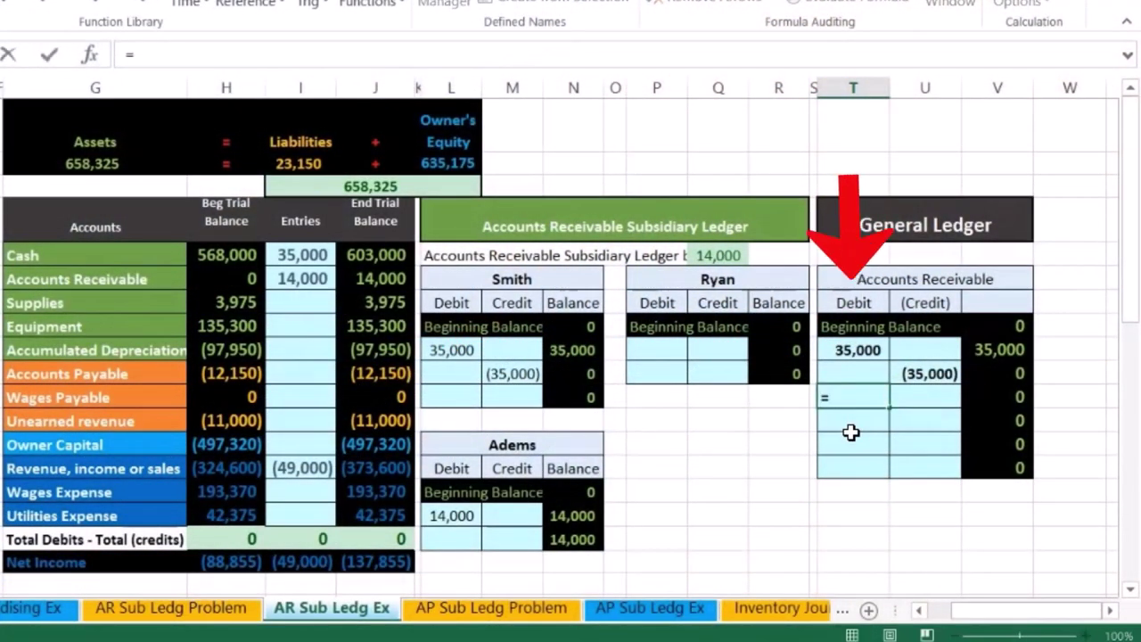
click(475, 518)
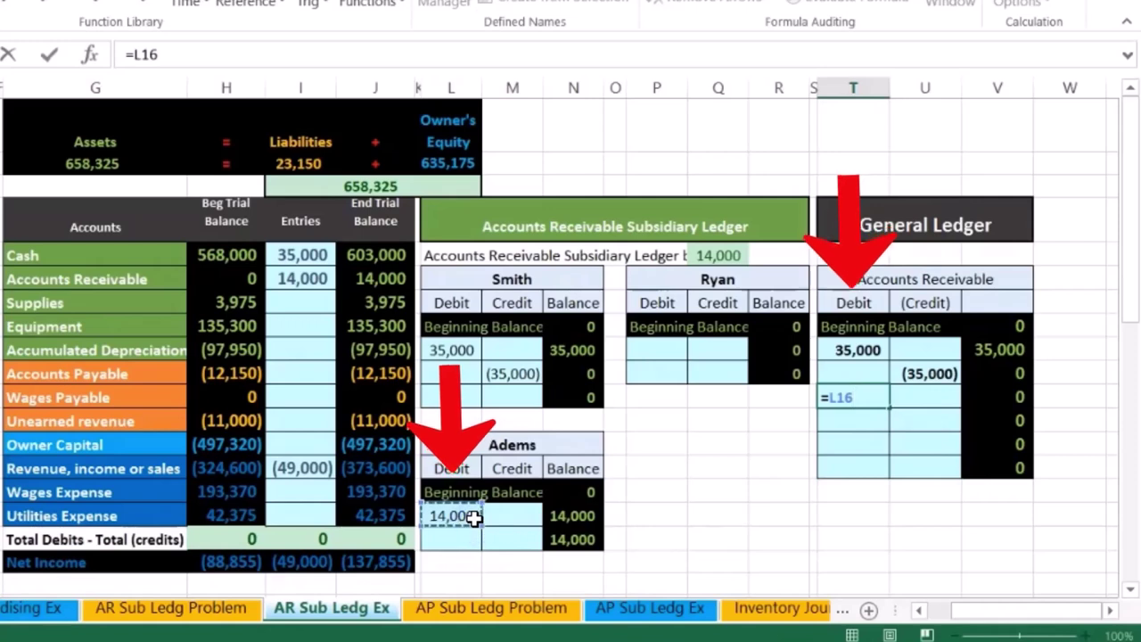
key(Return)
click(1005, 471)
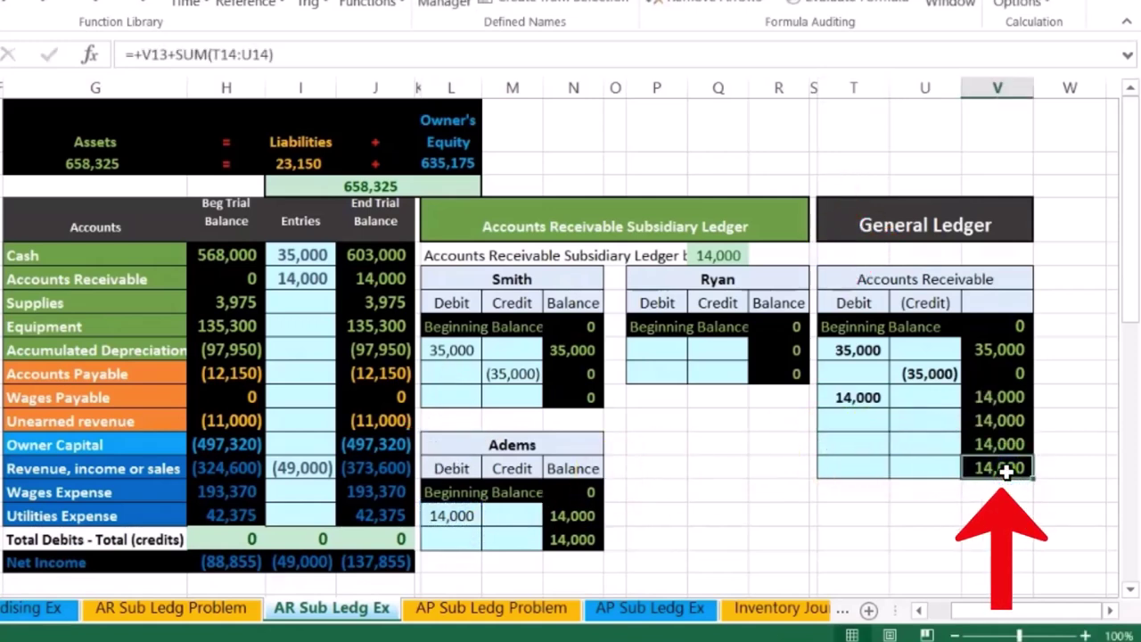
Step: Inspect the subsidiary ledger total's formula in Q5 and compare it with Accounts Receivable in the ending trial balance and general ledger
double_click(713, 256)
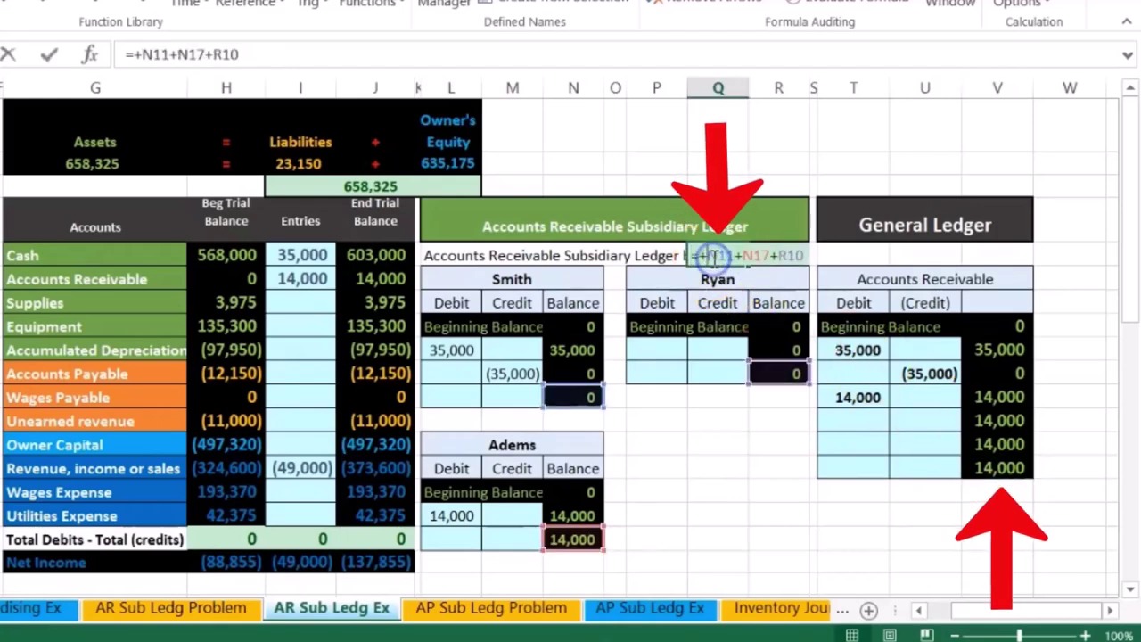
click(731, 234)
click(528, 282)
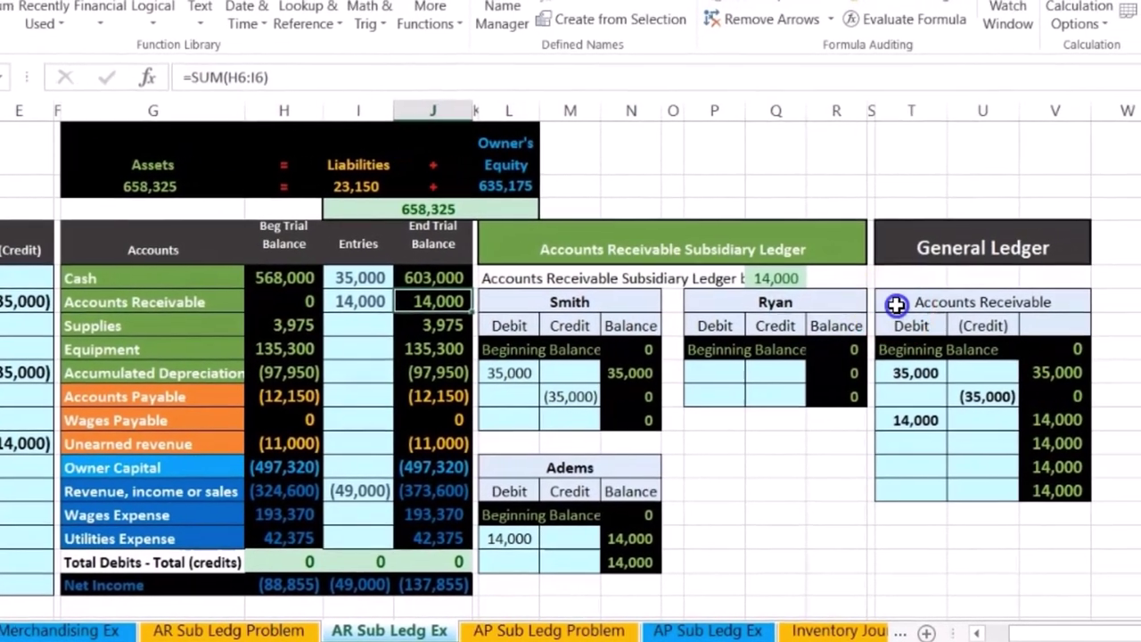
click(958, 301)
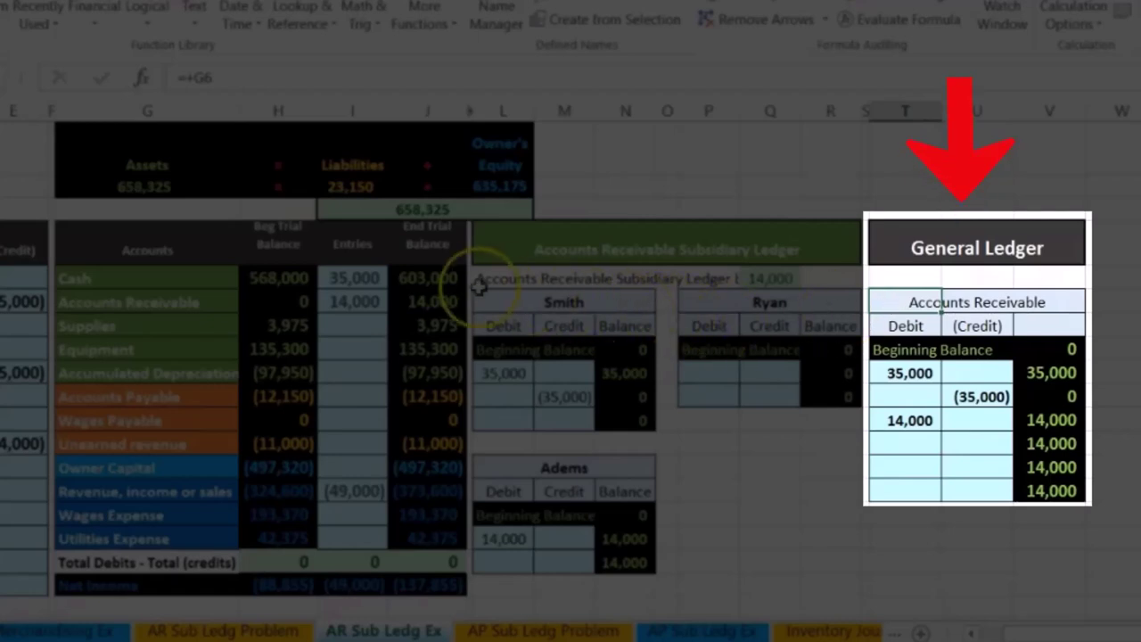
click(904, 252)
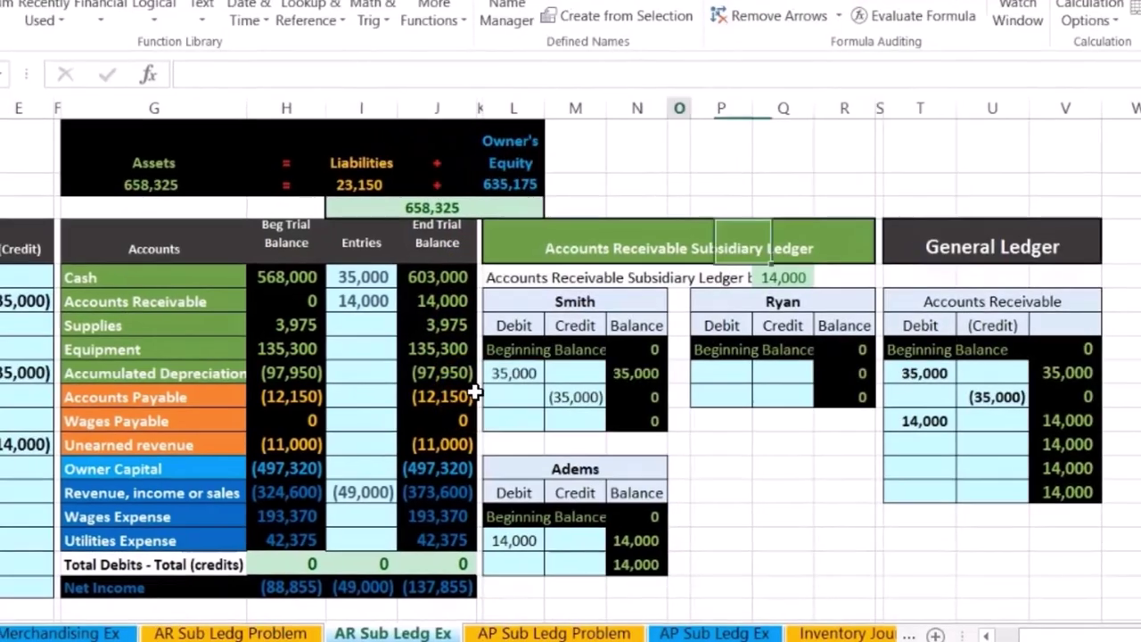
Step: Copy Accounts Receivable from the trial balance and paste it as values into C14 as entry d's debit account
scroll(465, 392, left, 5)
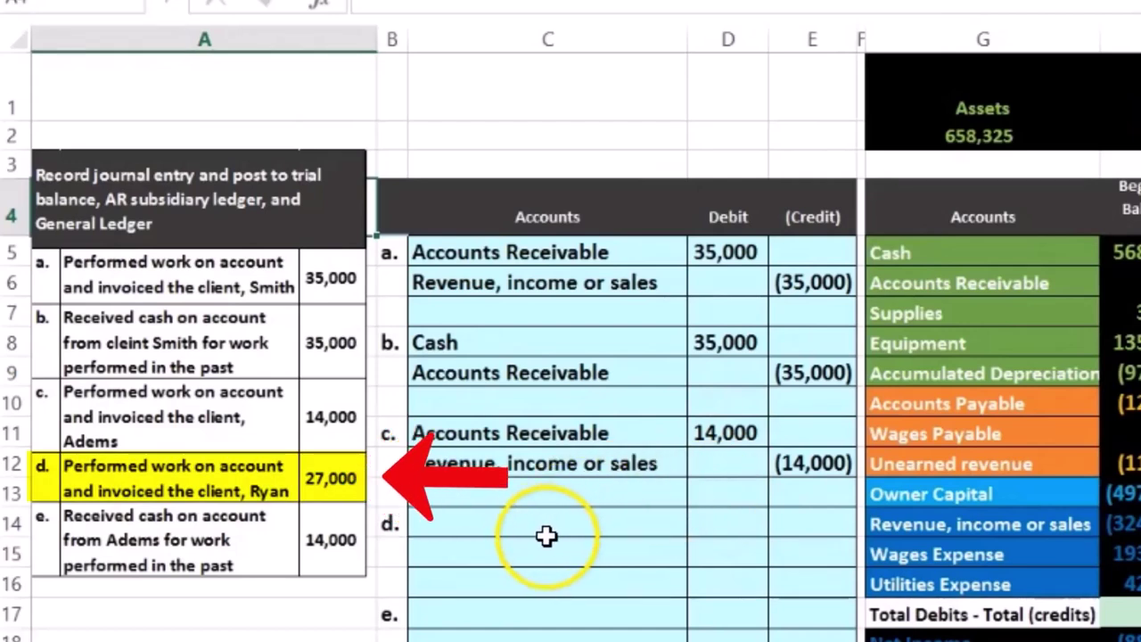
click(501, 525)
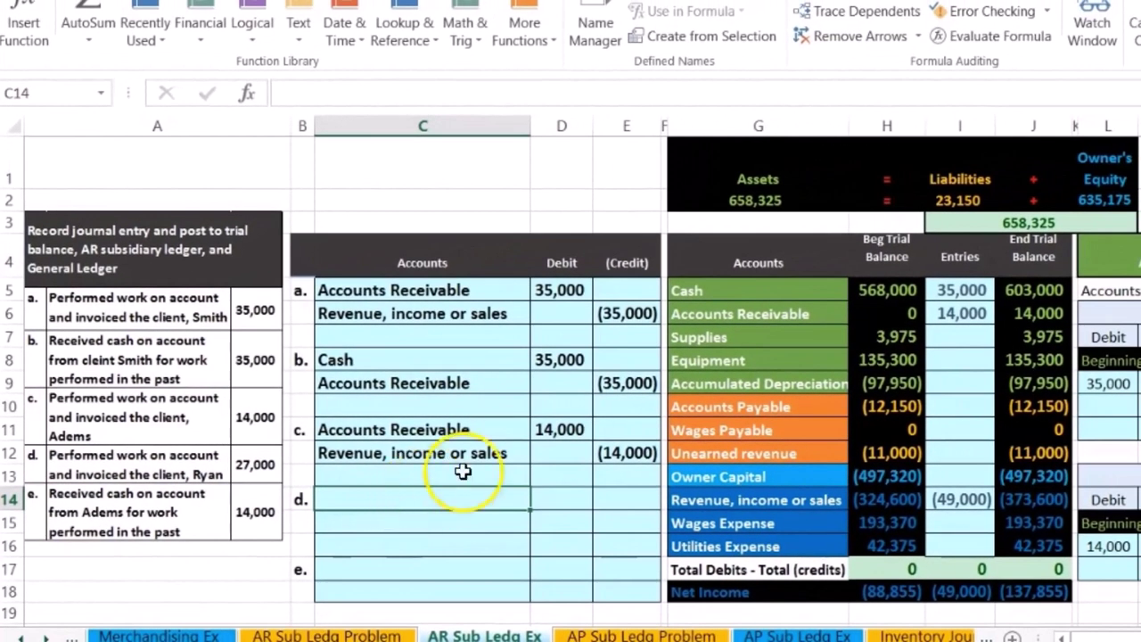
click(733, 292)
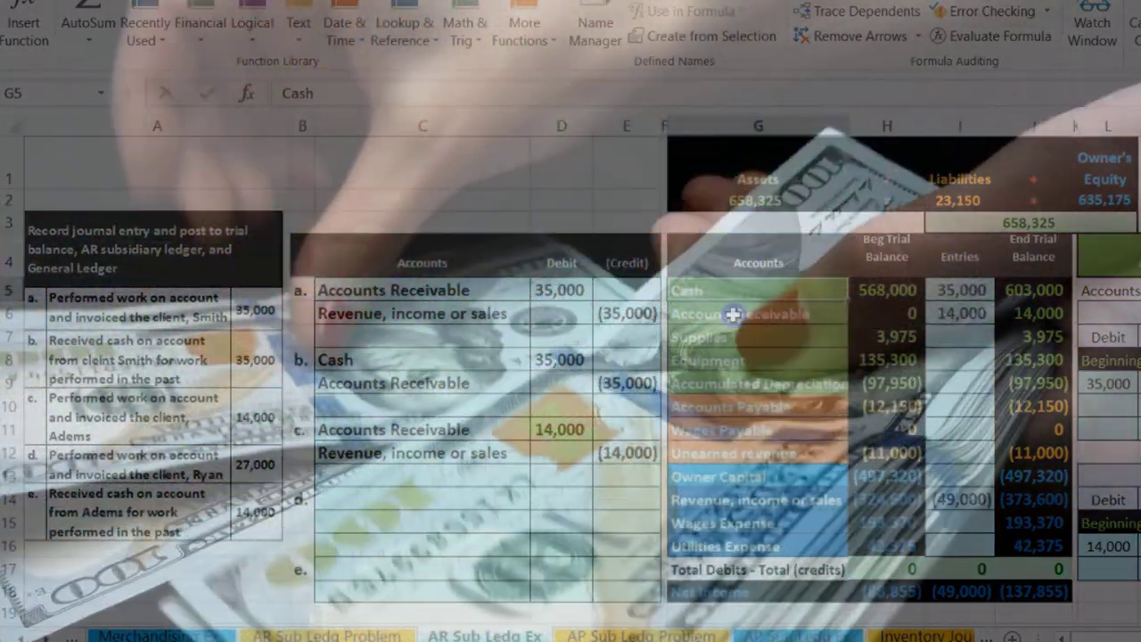
click(732, 313)
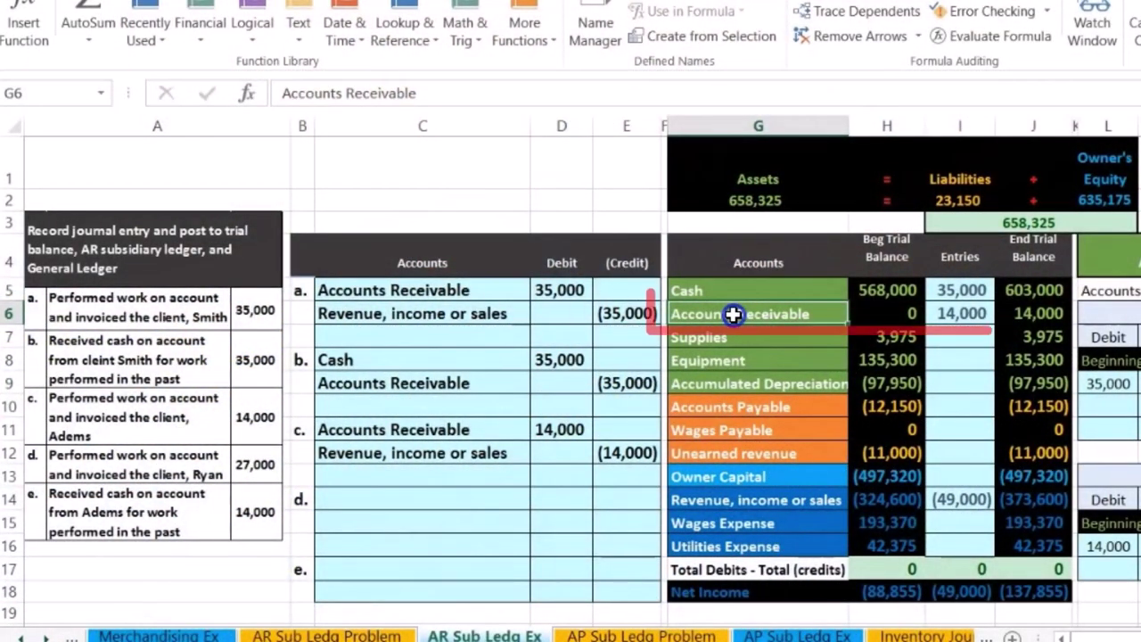
mouse_move(768, 315)
mouse_down()
mouse_move(959, 337)
mouse_move(1034, 314)
mouse_up()
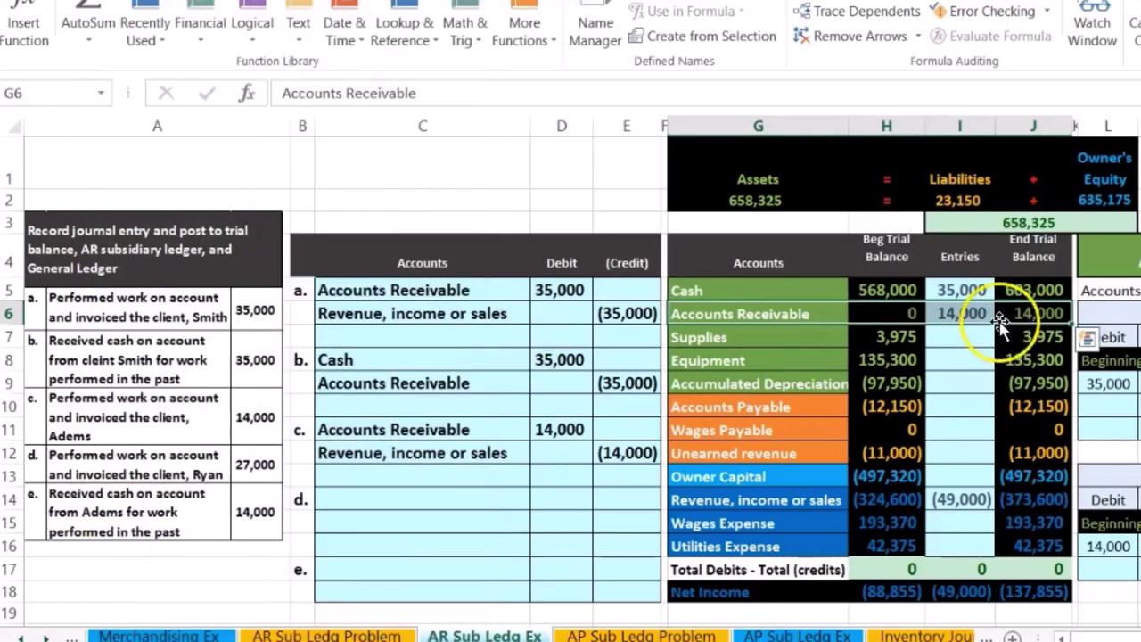
right_click(792, 308)
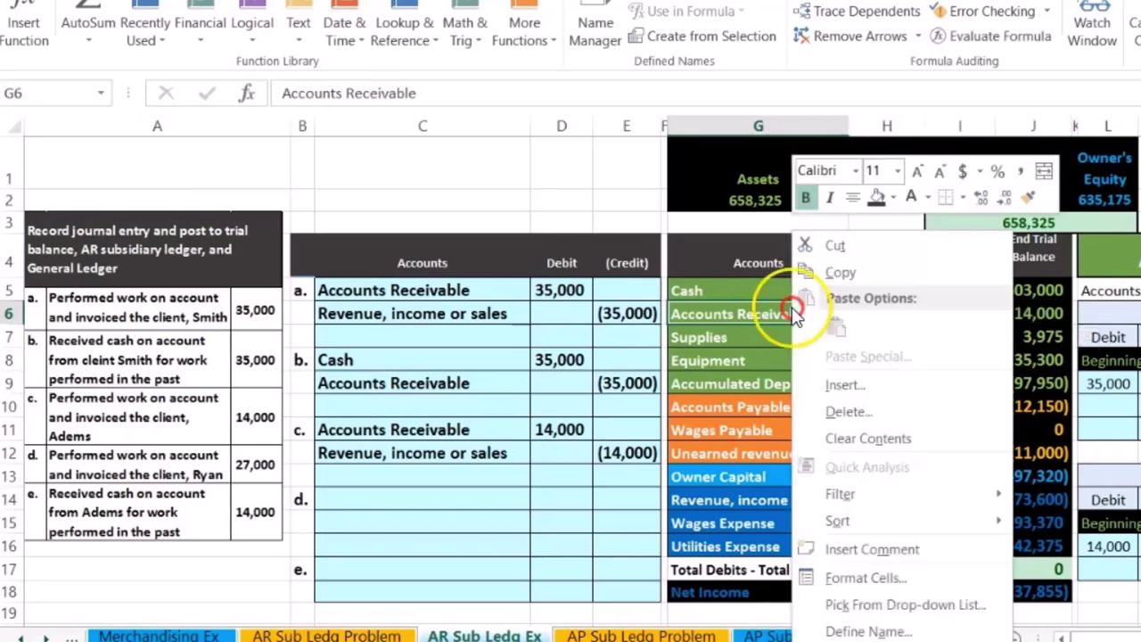
click(815, 274)
click(395, 493)
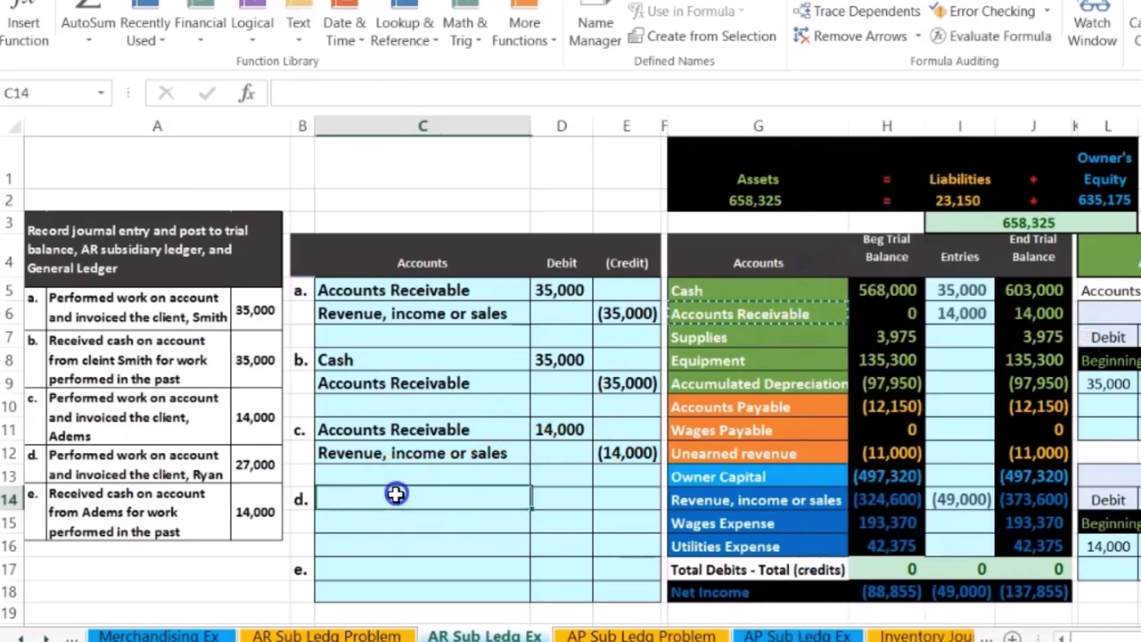
right_click(394, 493)
click(469, 151)
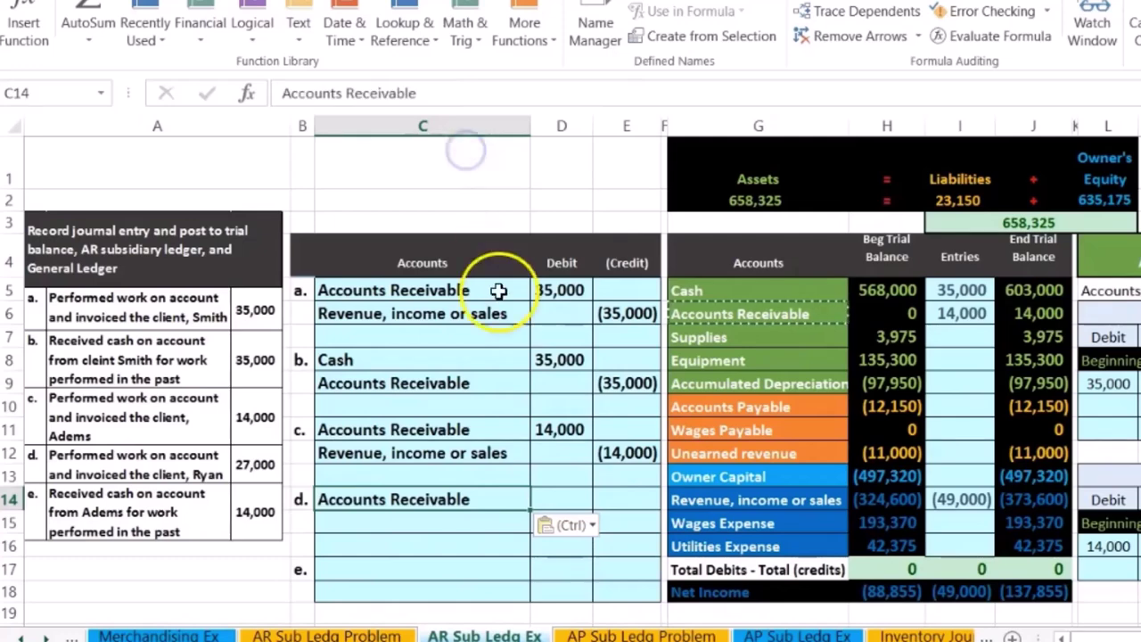
Step: Enter entry d's amounts, a debit of 27,000 in D14 and a credit of -27000 in E15
click(561, 490)
text(27,0)
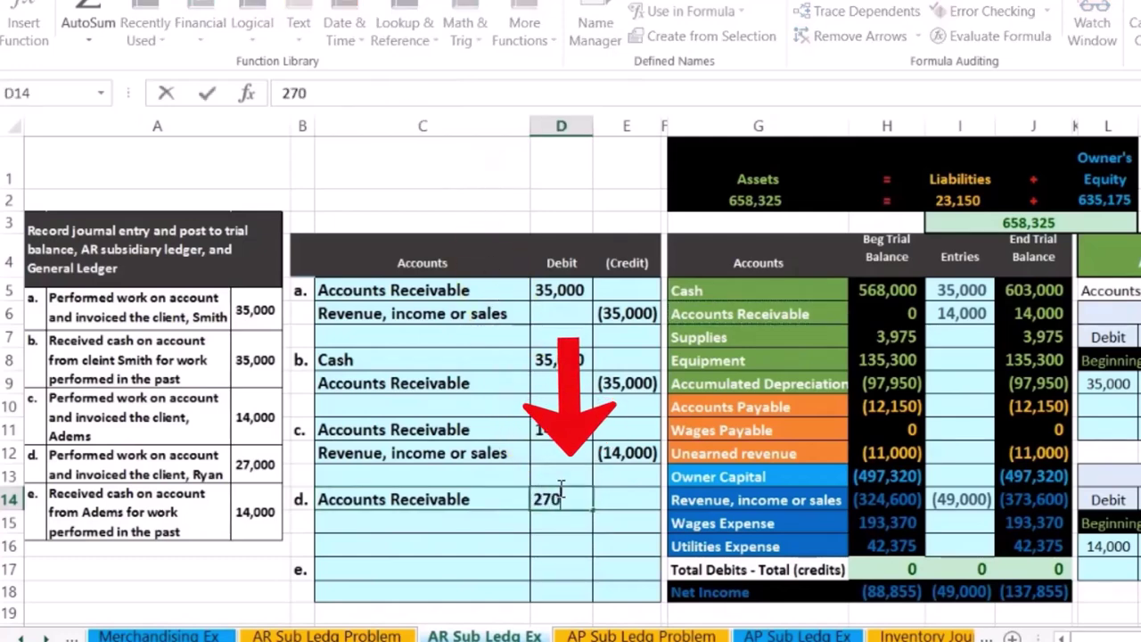
text(00)
key(Return)
key(Right)
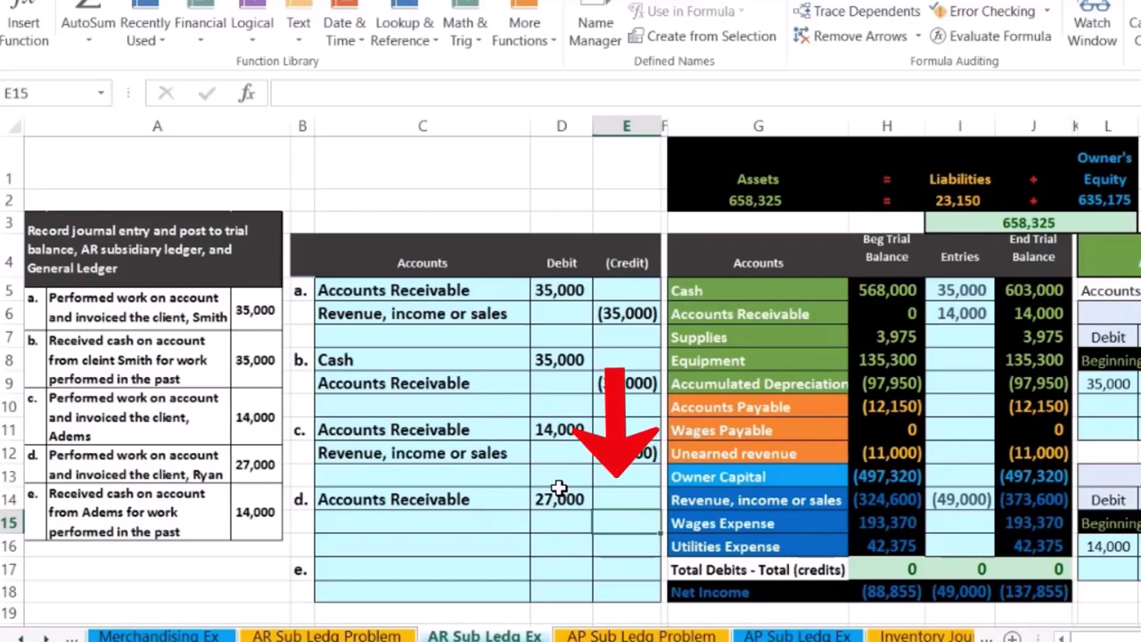
text(-27000)
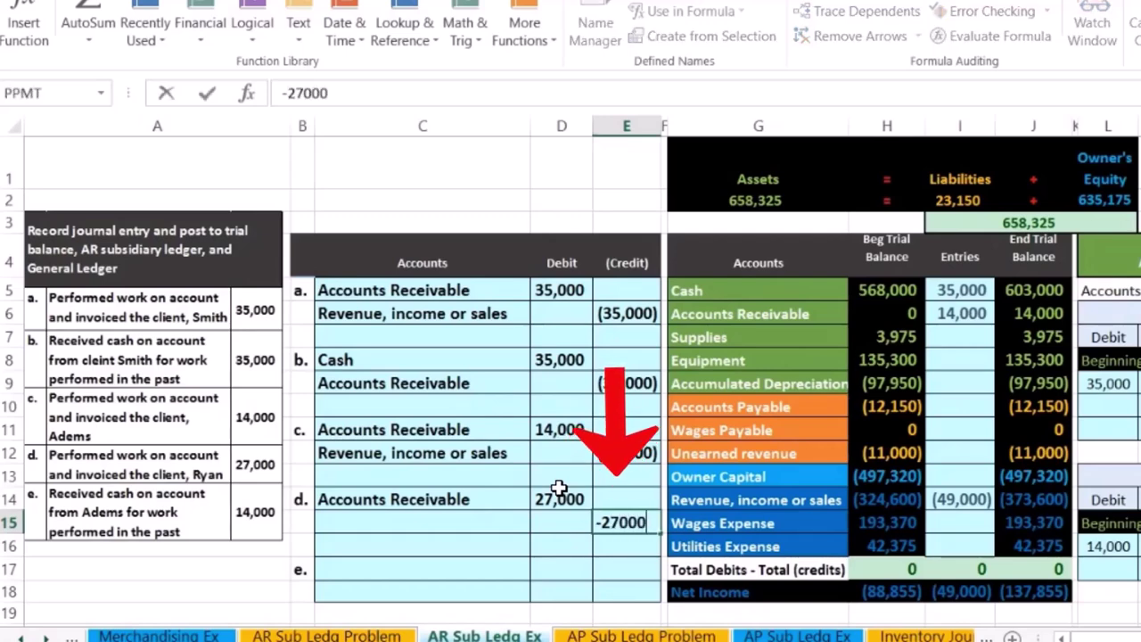
key(Return)
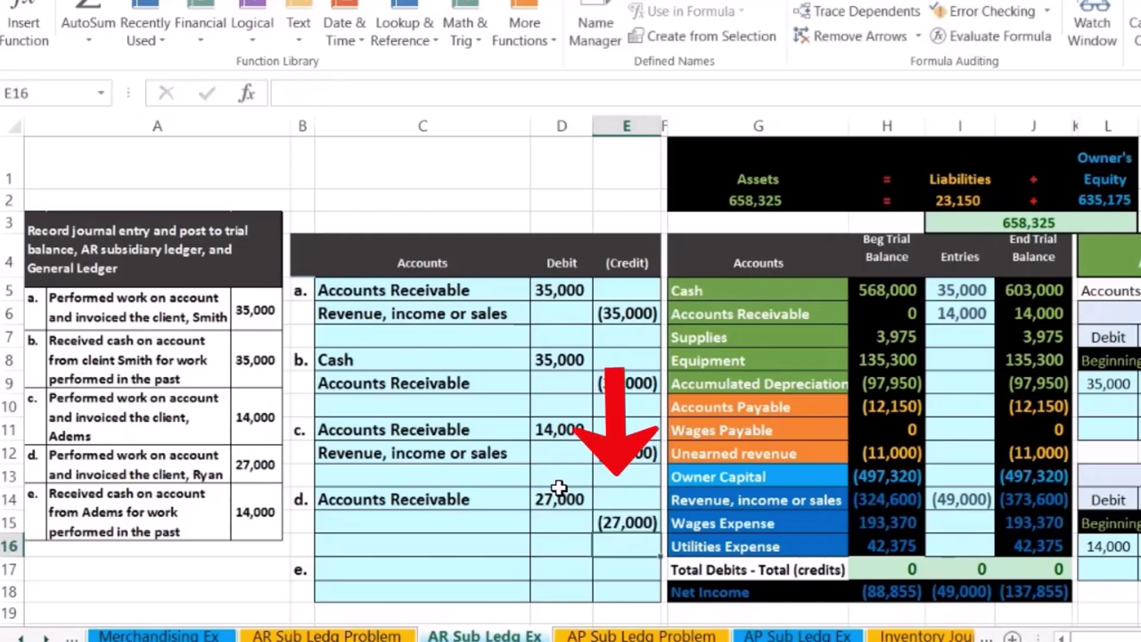
Step: Copy Revenue, income or sales from the trial balance and paste it as values into C15 as entry d's credit account
click(481, 520)
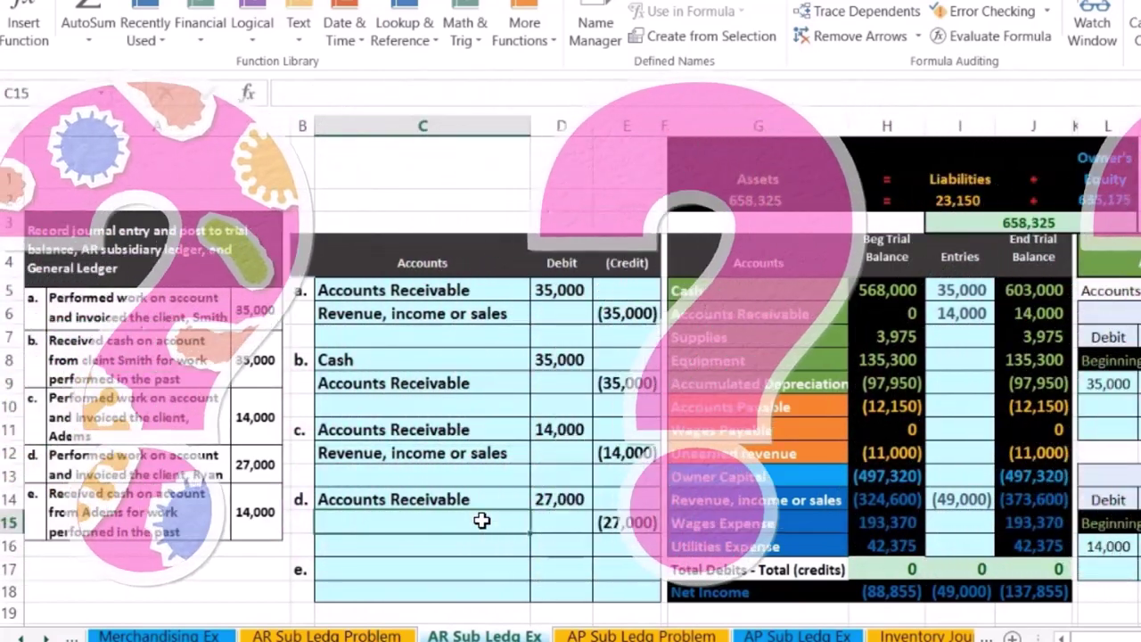
double_click(481, 520)
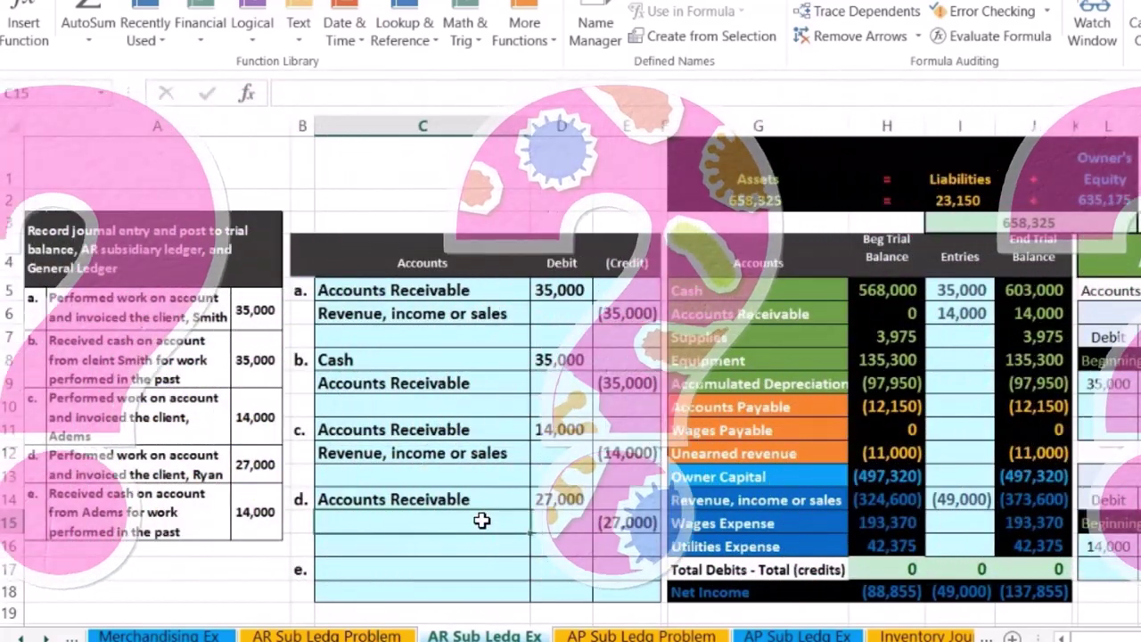
click(729, 501)
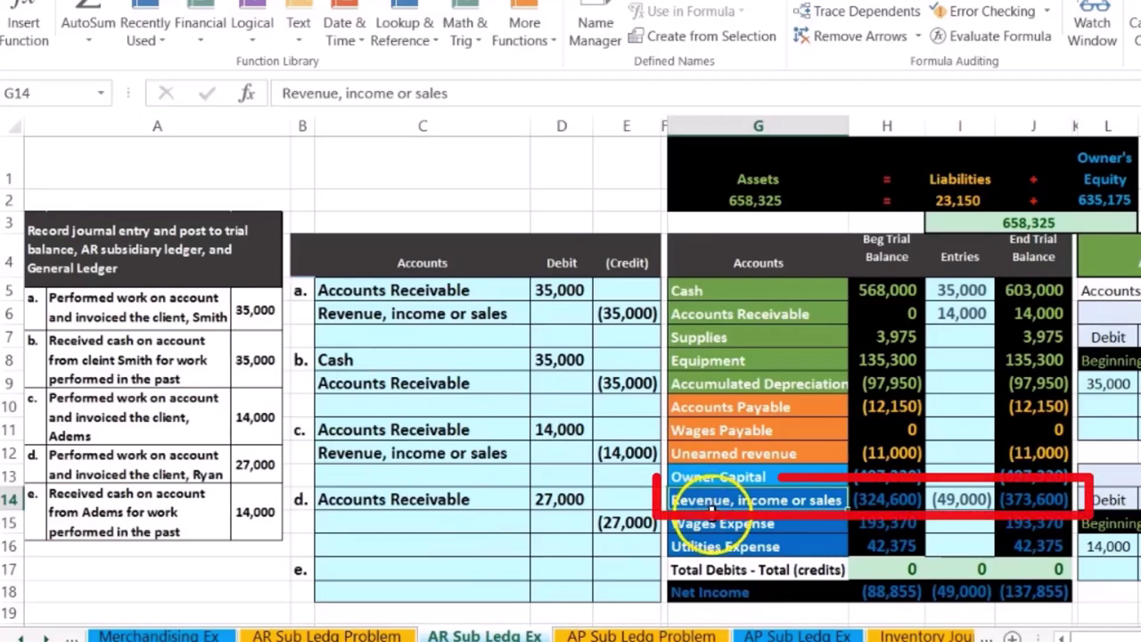
drag(717, 502, 1001, 505)
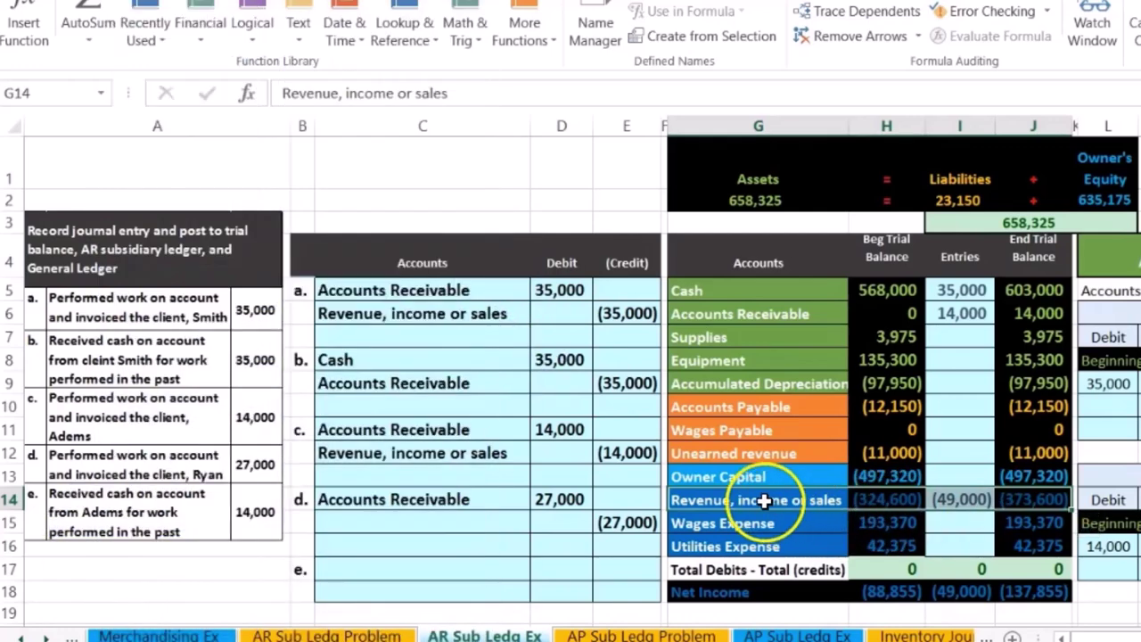
click(762, 500)
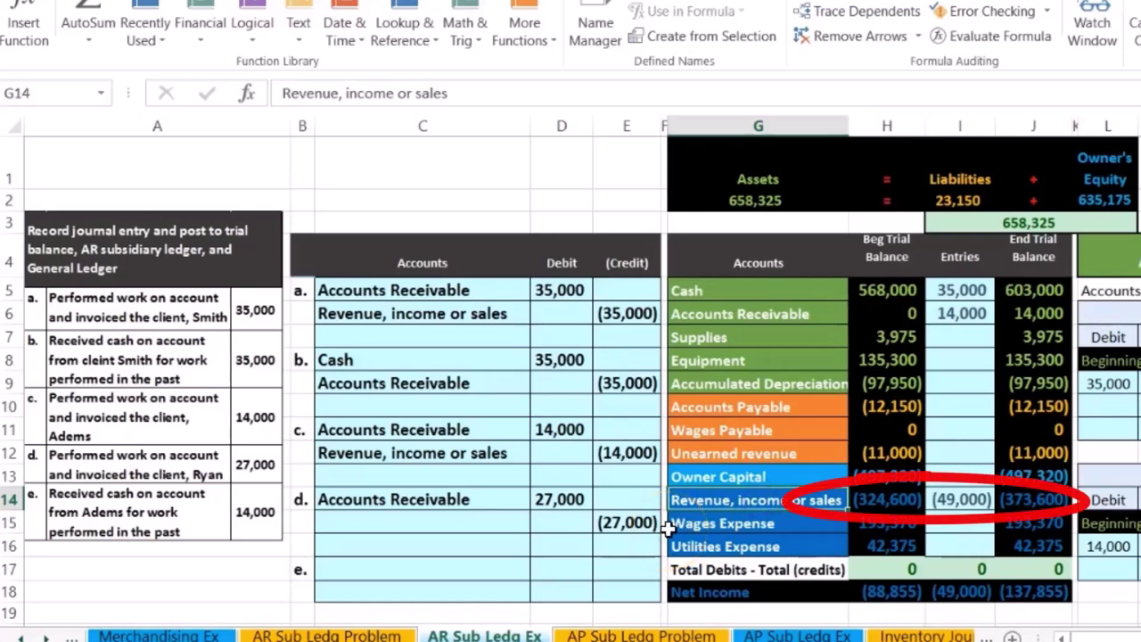
right_click(717, 504)
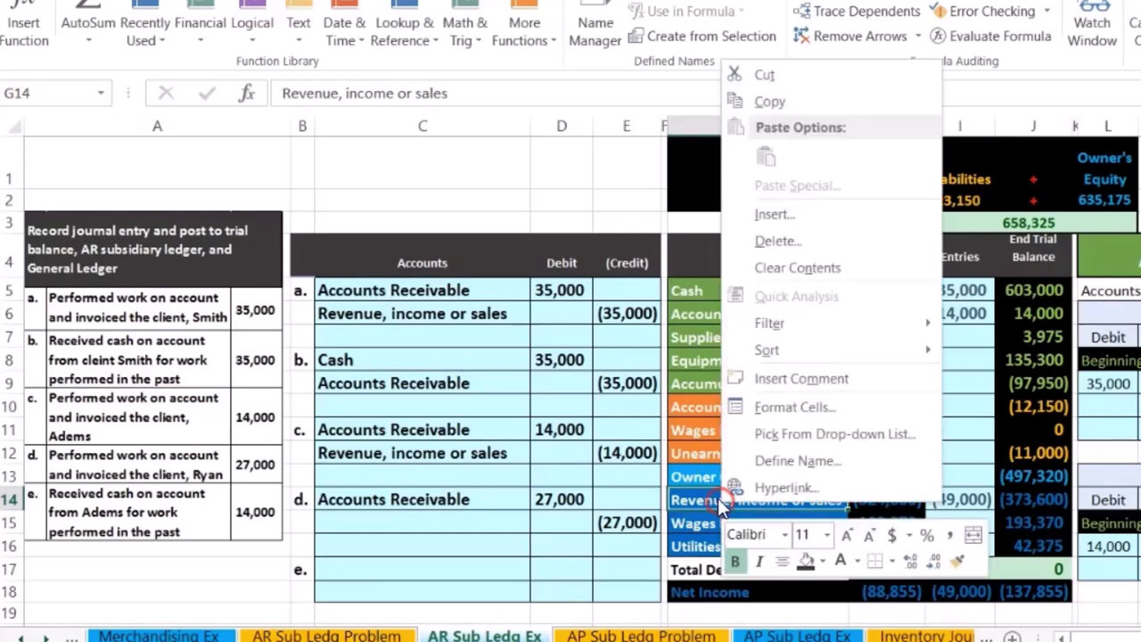
click(768, 100)
click(435, 522)
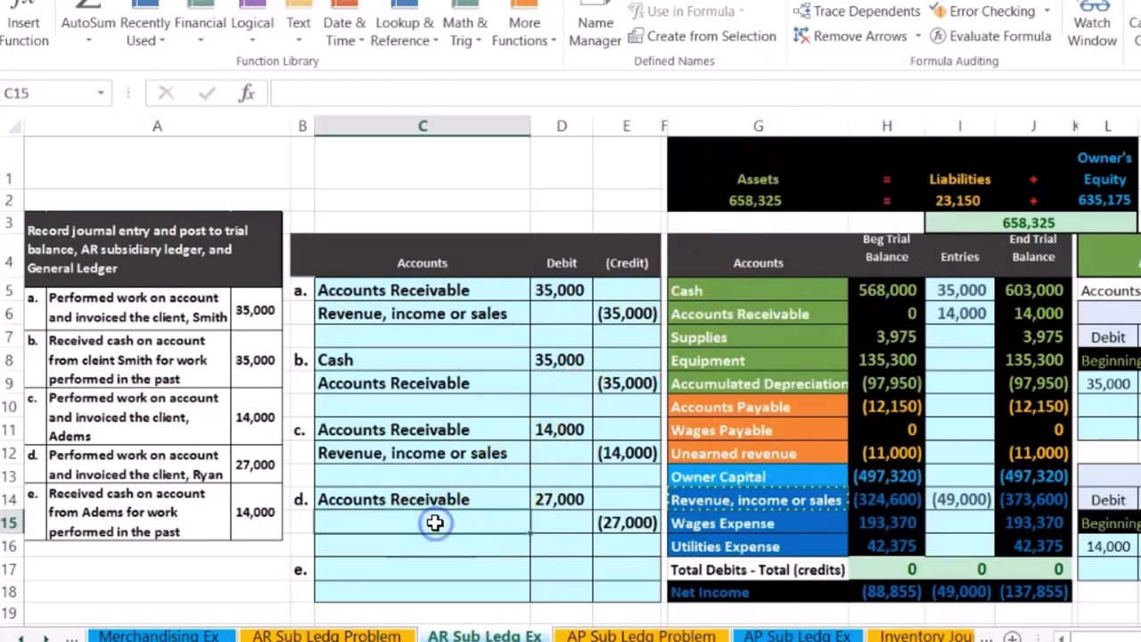
right_click(435, 522)
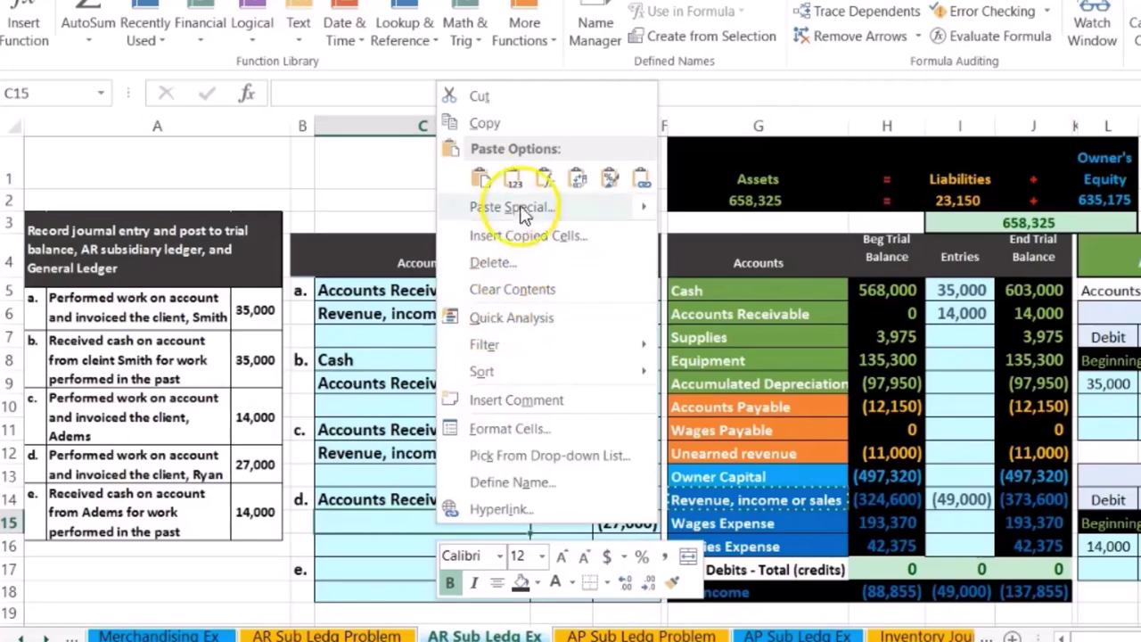
click(514, 181)
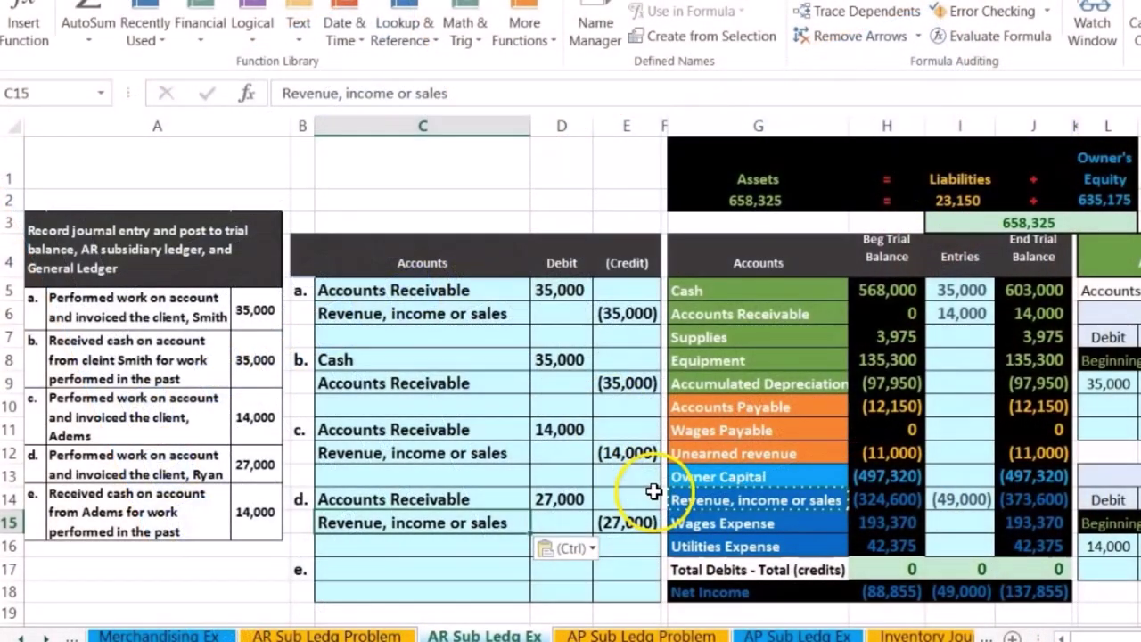
Step: Extend the Accounts Receivable entry formula in I6 to =D5+E9+D11+D14
click(947, 313)
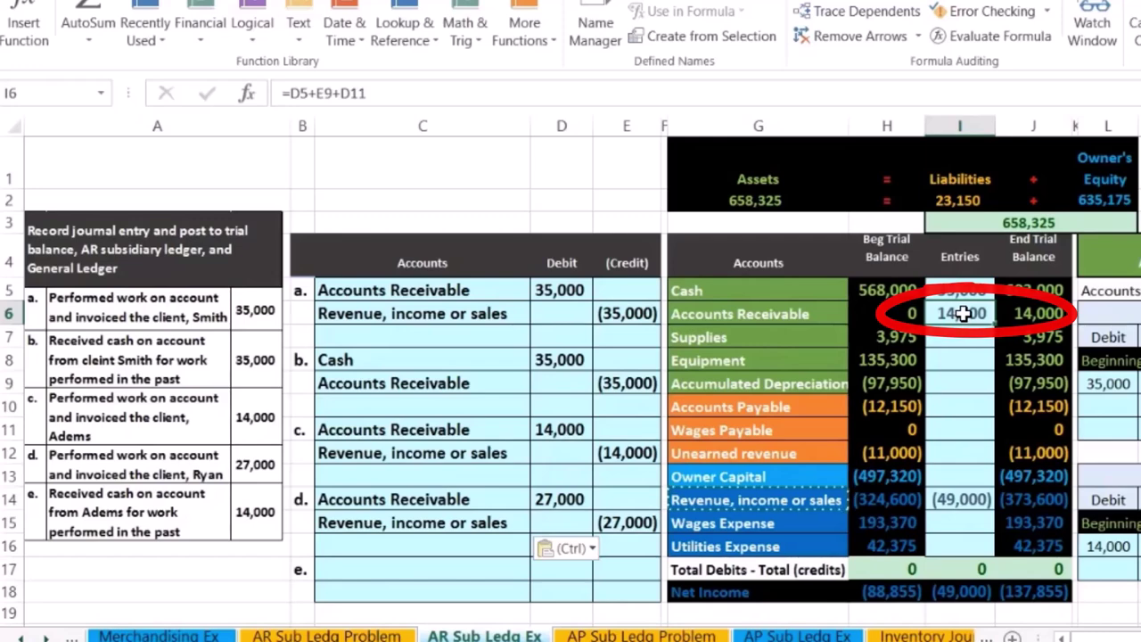
double_click(1003, 313)
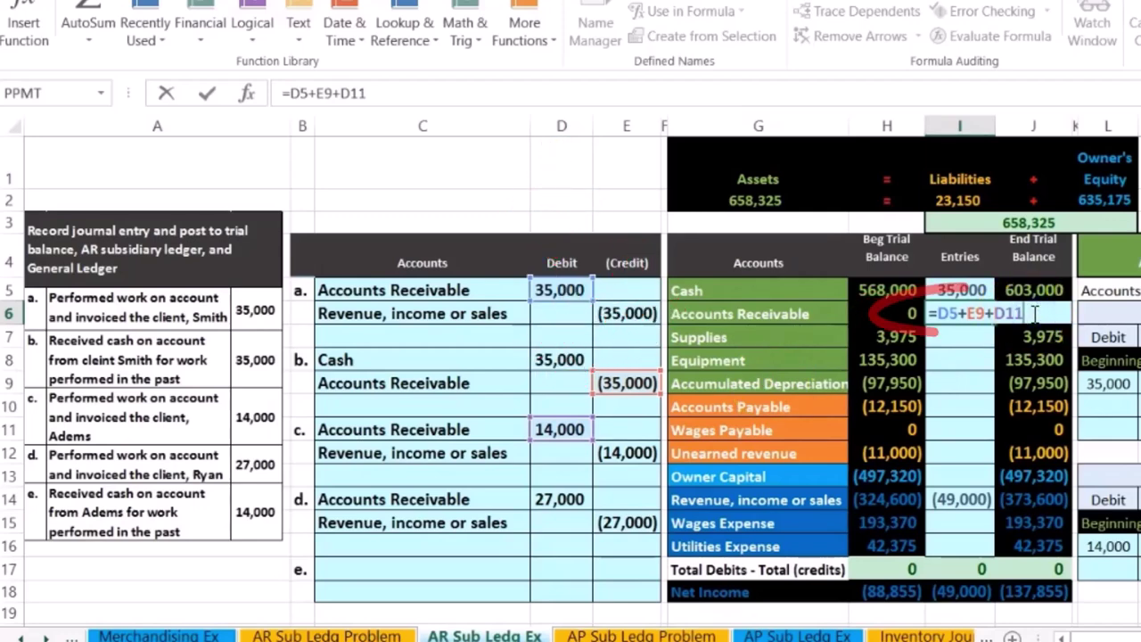
click(557, 497)
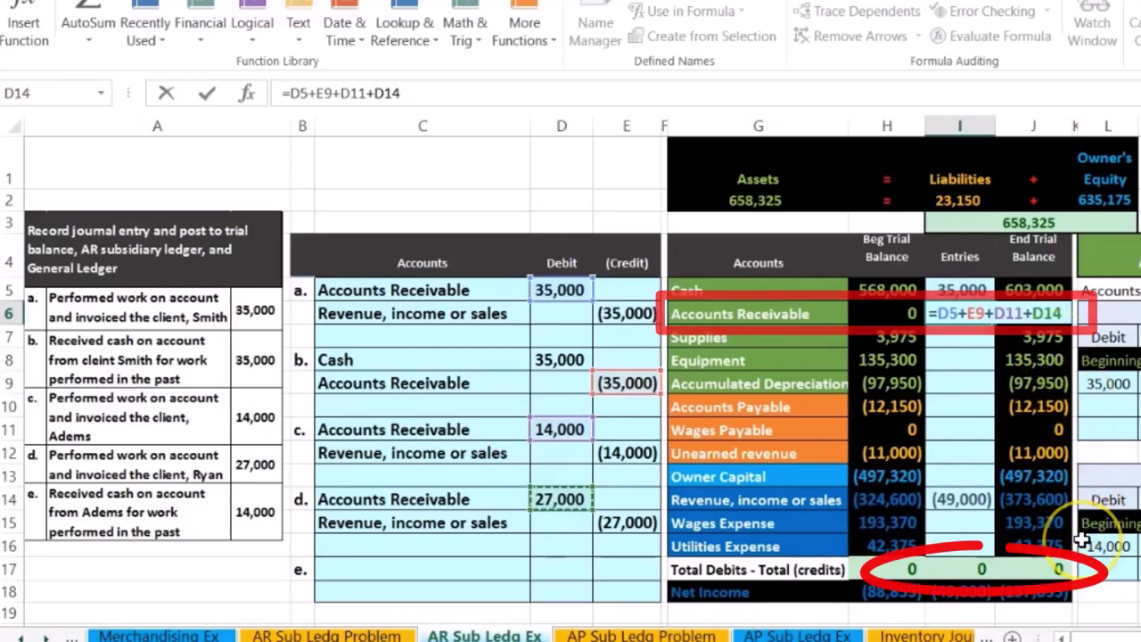
key(Return)
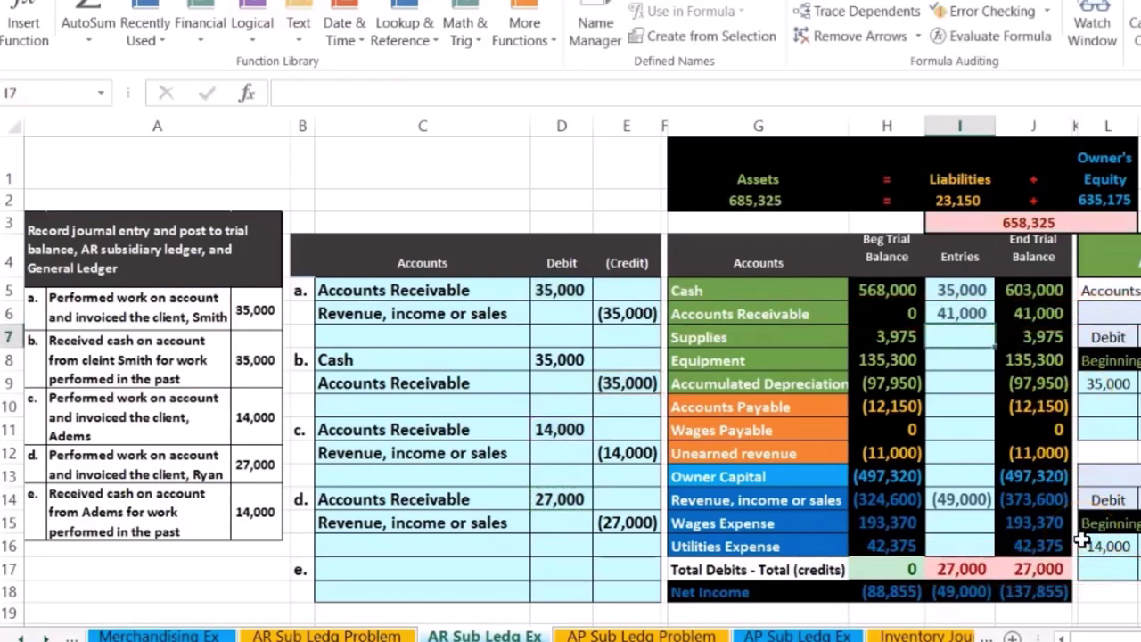
Step: Extend the Revenue entry formula in I14 to =E6+E12+E15 and check the ending Accounts Receivable balance in J6
click(961, 503)
double_click(961, 501)
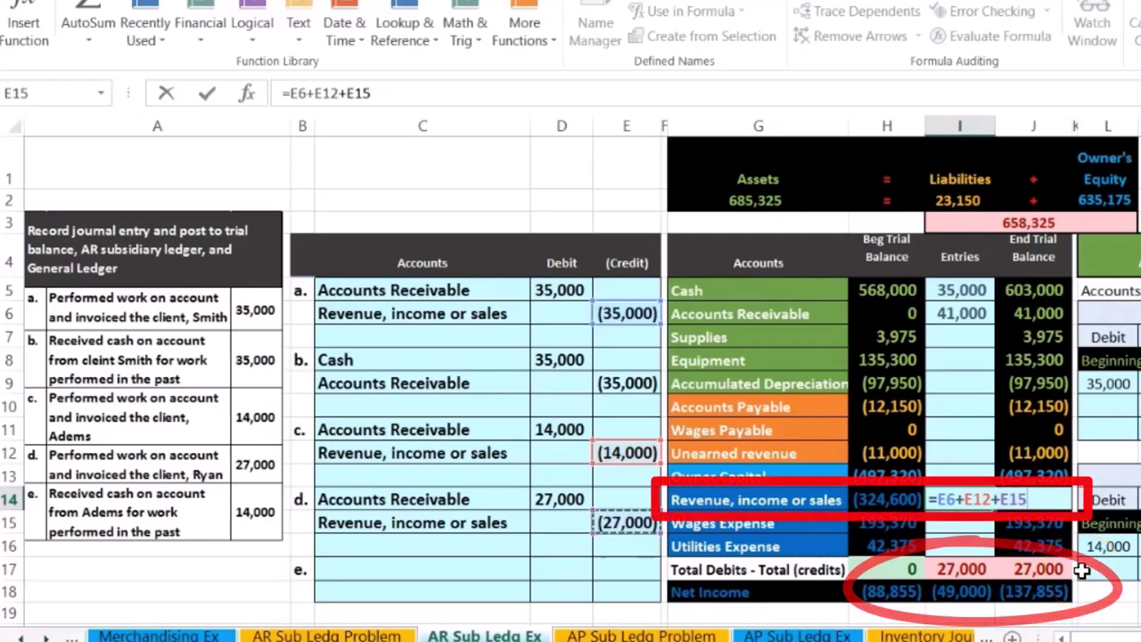
key(Return)
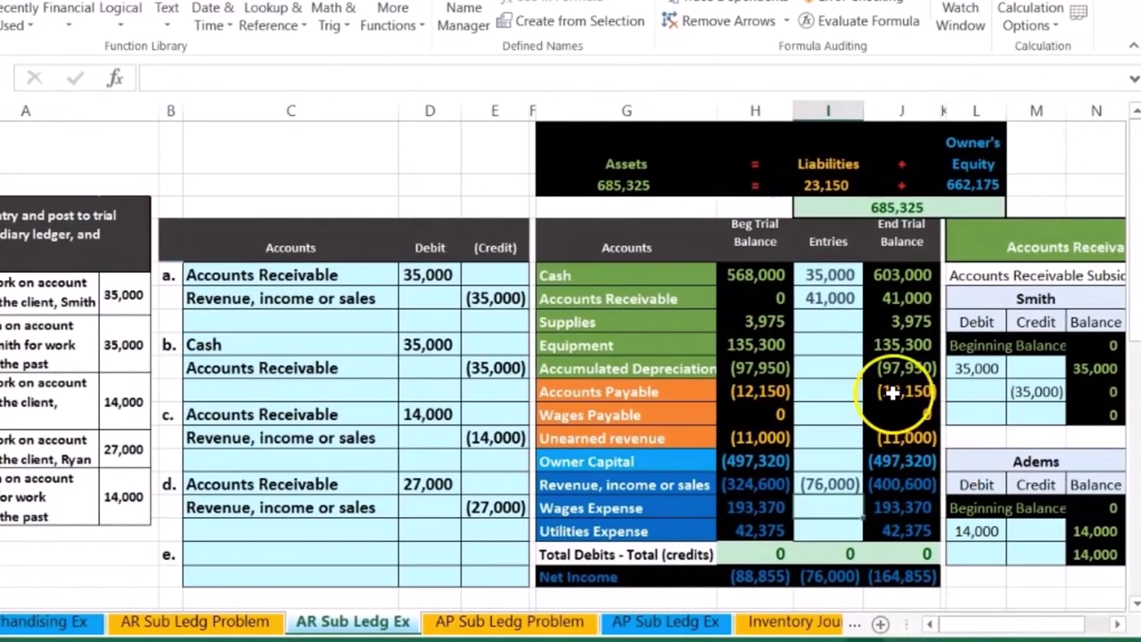
click(900, 298)
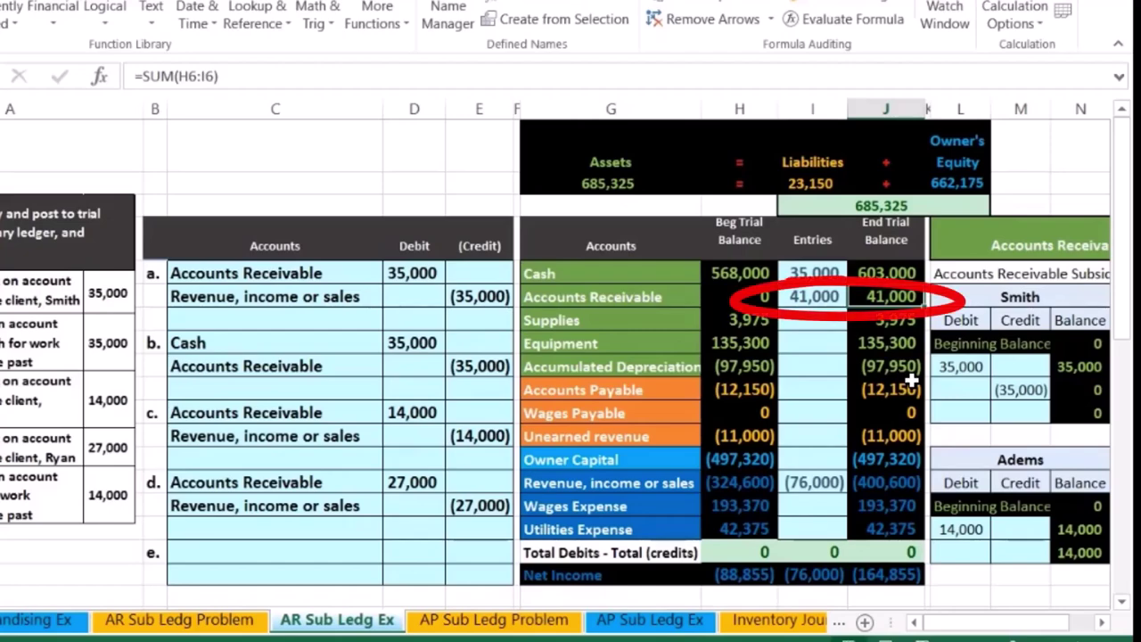
Step: Post entry d's debit to the third client's account in the Accounts Receivable subsidiary ledger by entering =D14 in P9
key(Right)
key(Right)
key(Right)
key(Right)
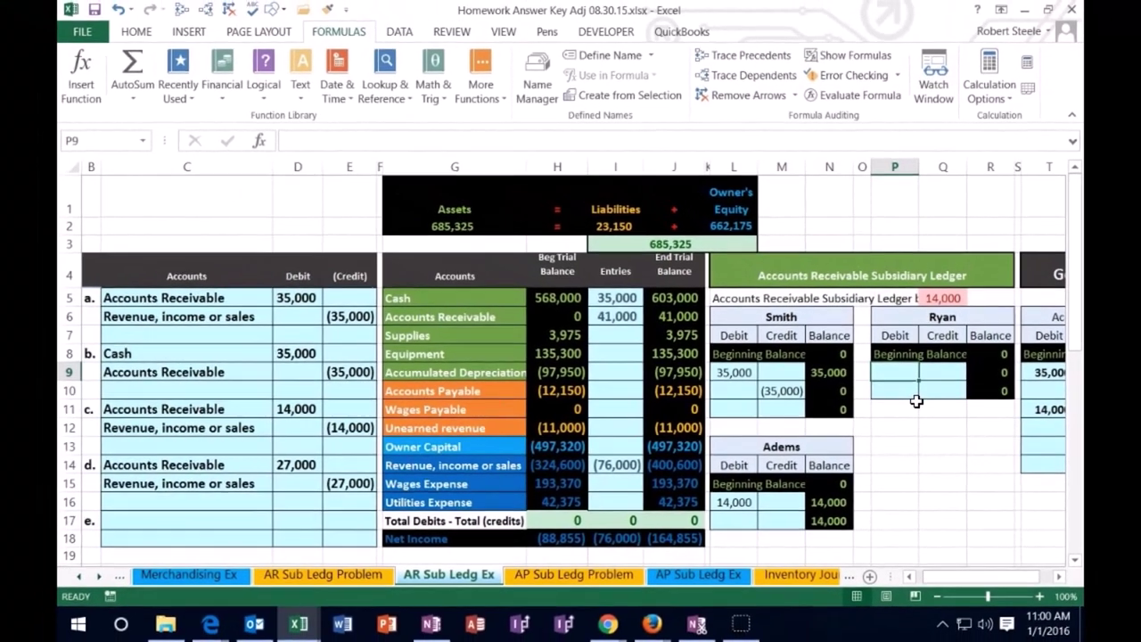
text(=)
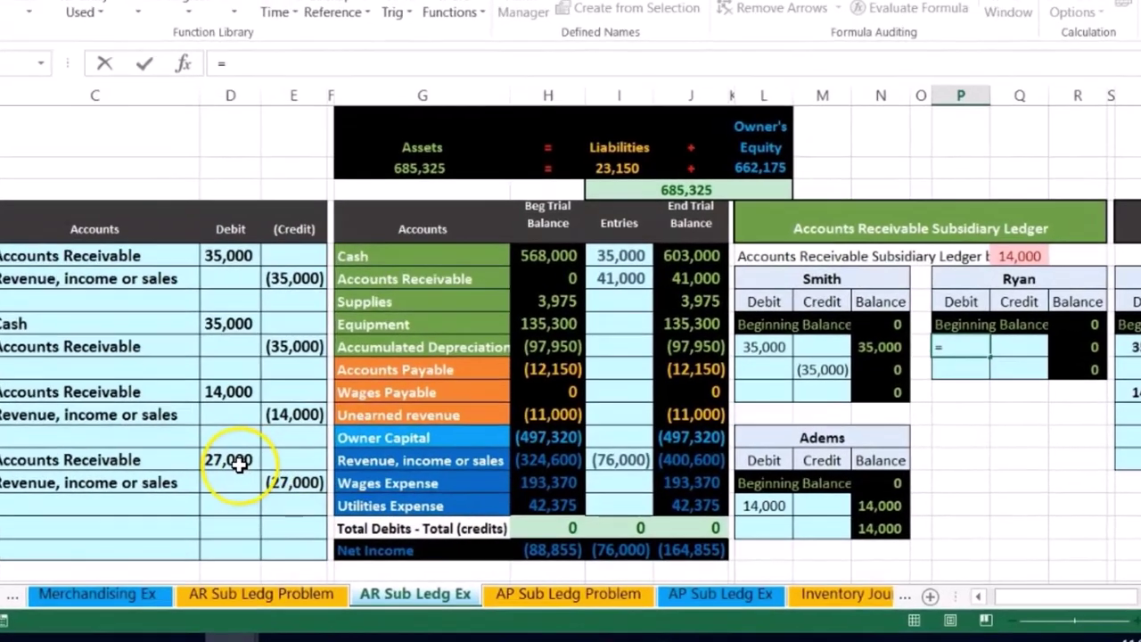
click(297, 464)
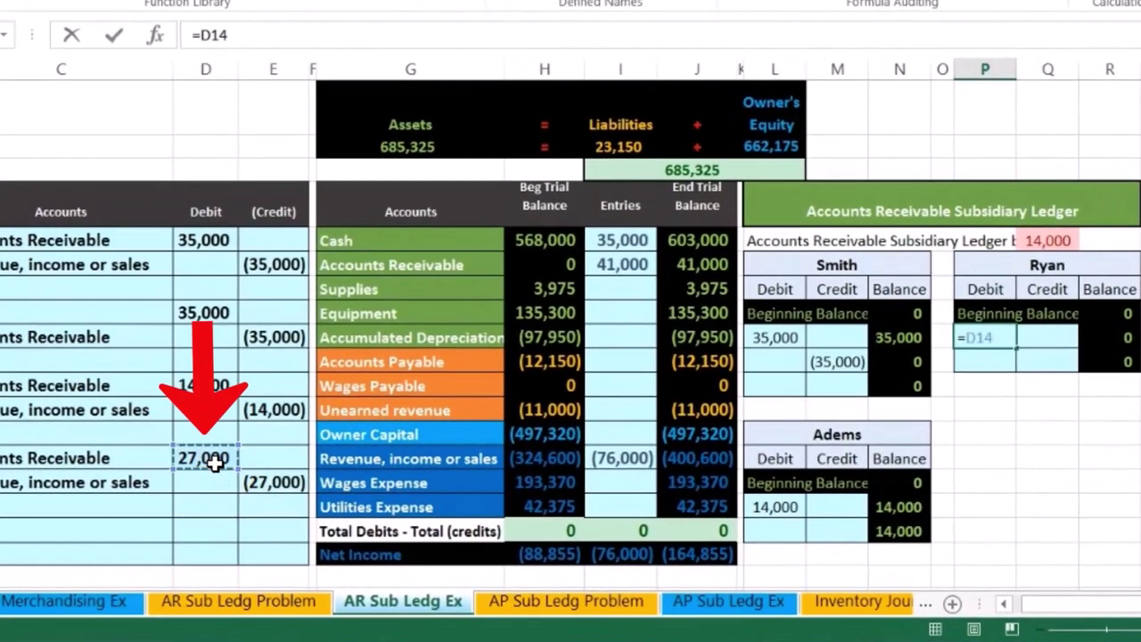
key(Return)
Step: Check the client's ending balance in R10 and the subsidiary ledger total's formula in Q5 against the trial balance's Accounts Receivable
click(1096, 364)
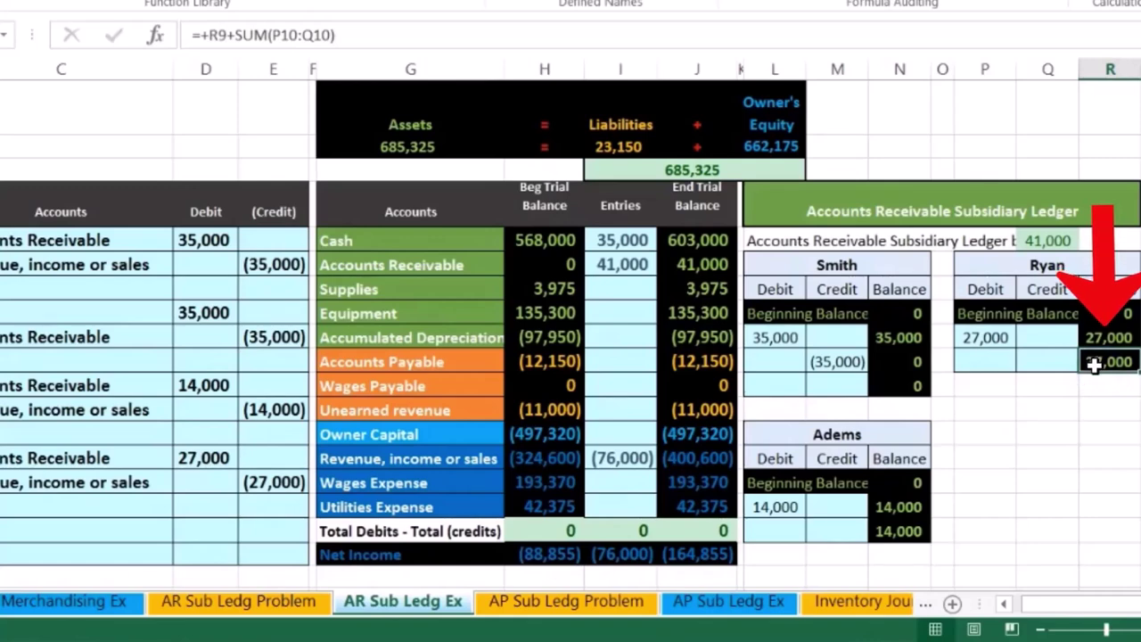
double_click(1054, 240)
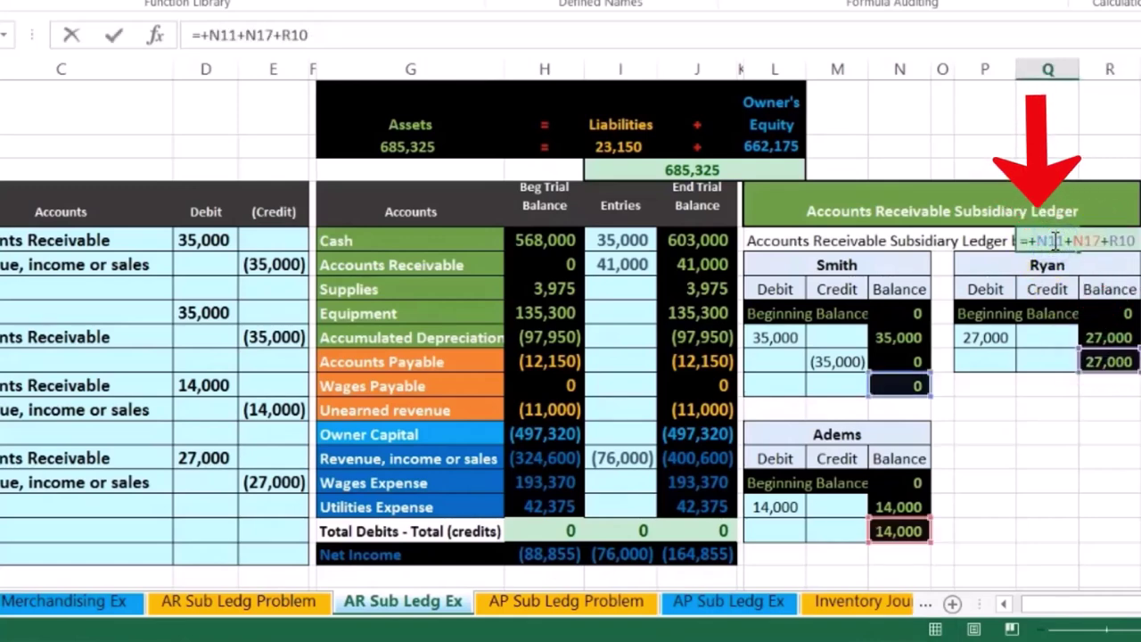
key(Return)
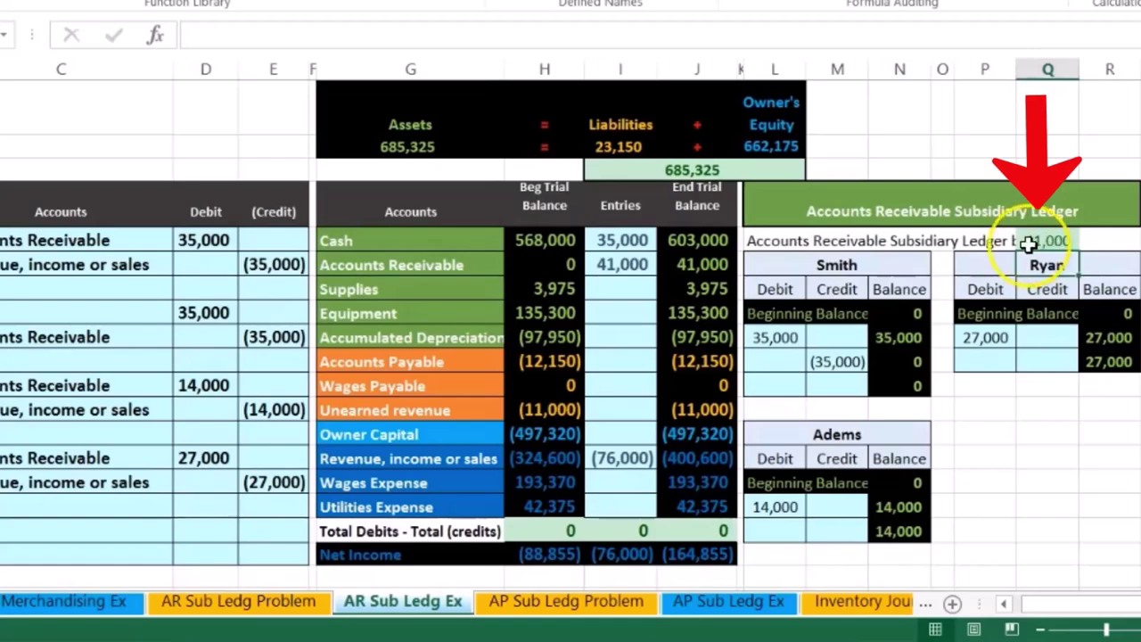
click(696, 265)
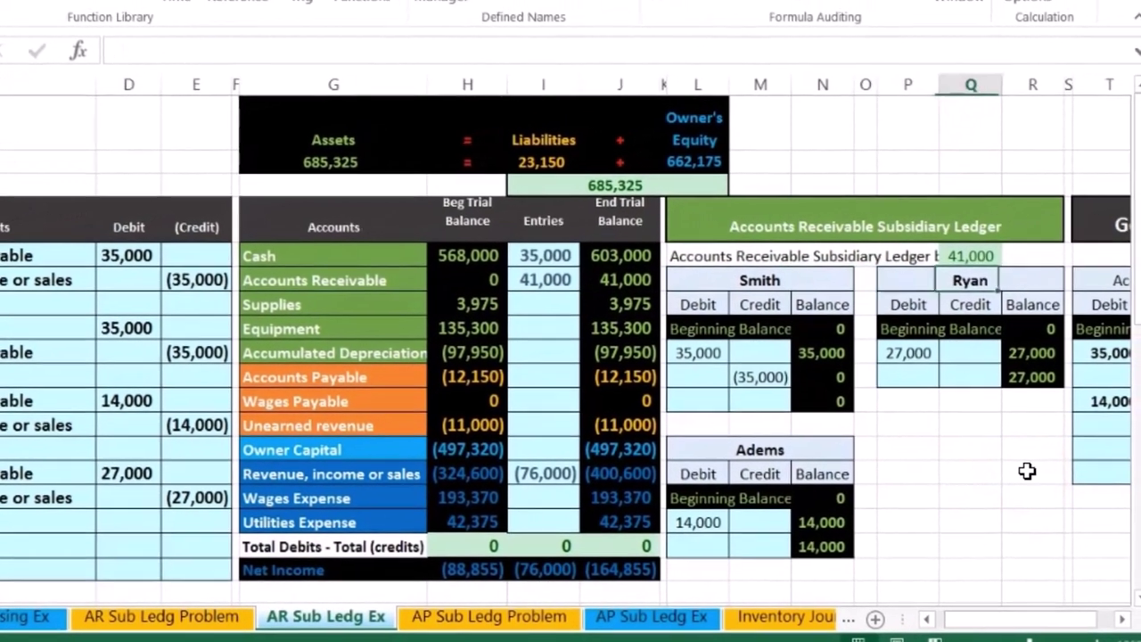
Step: Post entry d's debit to Accounts Receivable in the general ledger by entering =P9 in T12
scroll(1028, 470, right, 3)
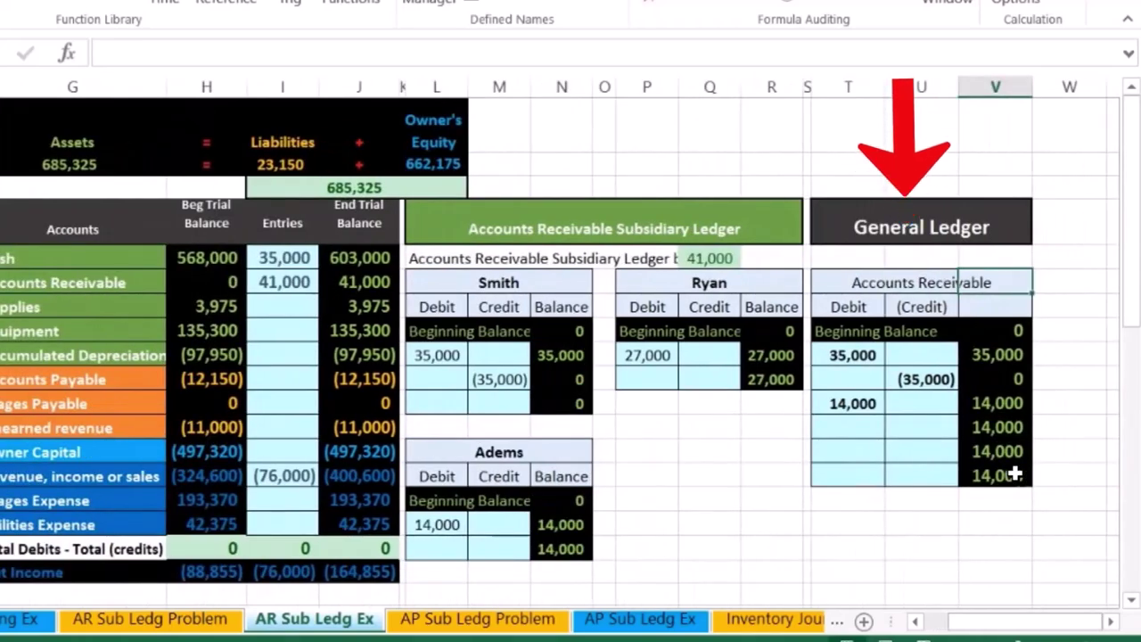
click(424, 224)
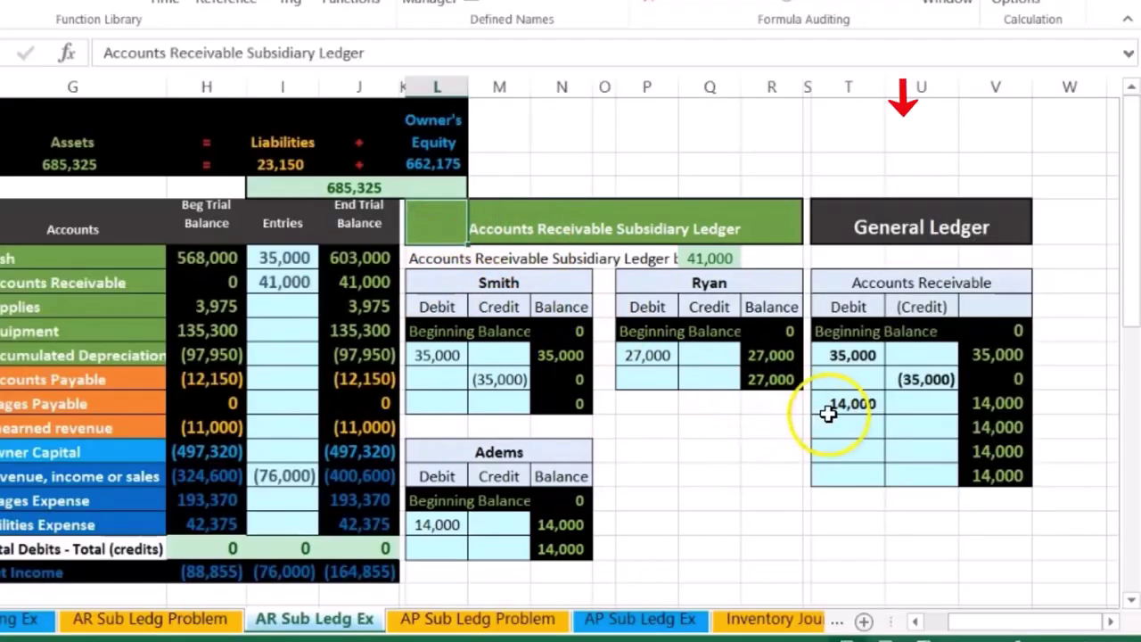
click(912, 430)
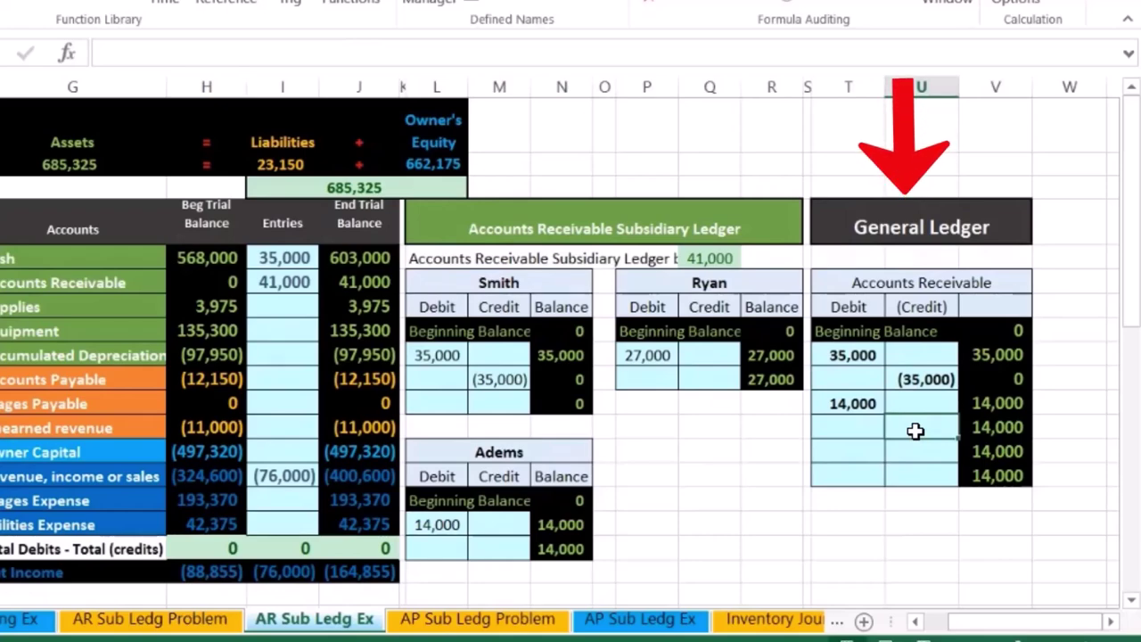
click(863, 428)
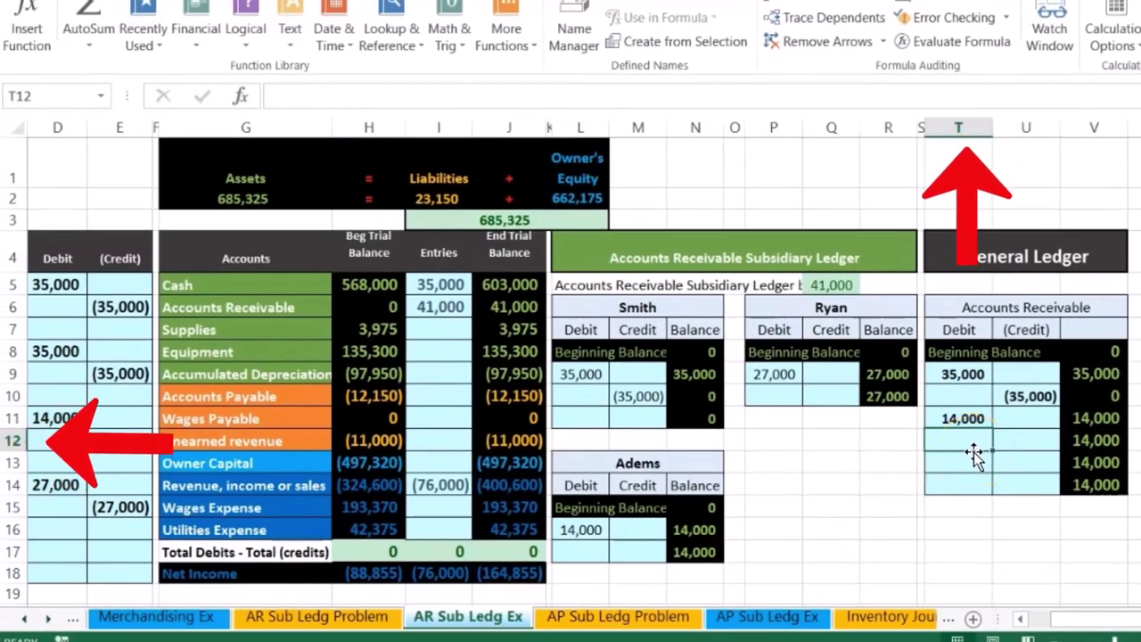
text(=)
click(774, 373)
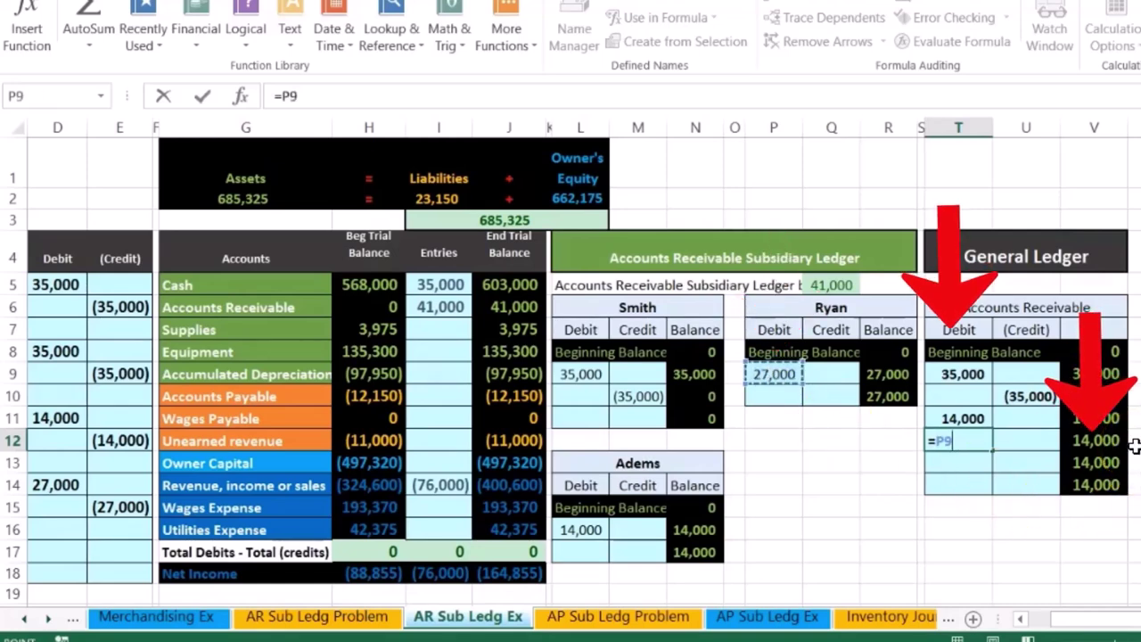
key(Return)
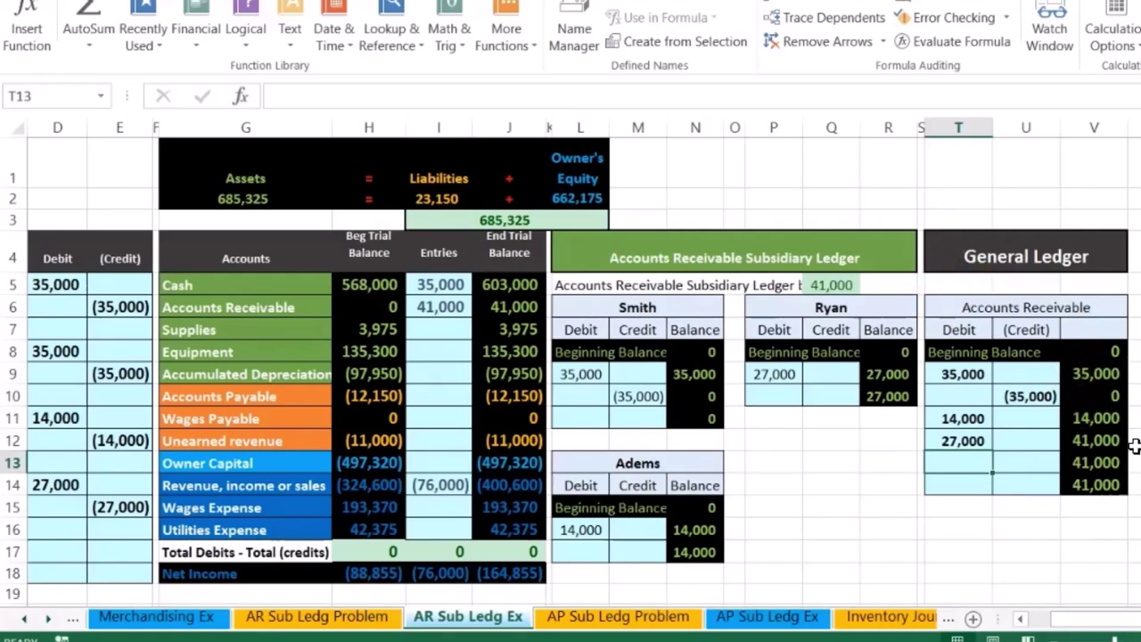
Step: Copy Cash from the trial balance's G5 and paste it as values into C17 as entry e's debit account
key(Left)
key(Left)
key(Left)
key(Left)
key(Left)
key(Left)
key(Left)
key(Left)
key(Left)
key(Left)
key(Left)
key(Left)
key(Left)
key(Left)
key(Left)
key(Left)
key(Left)
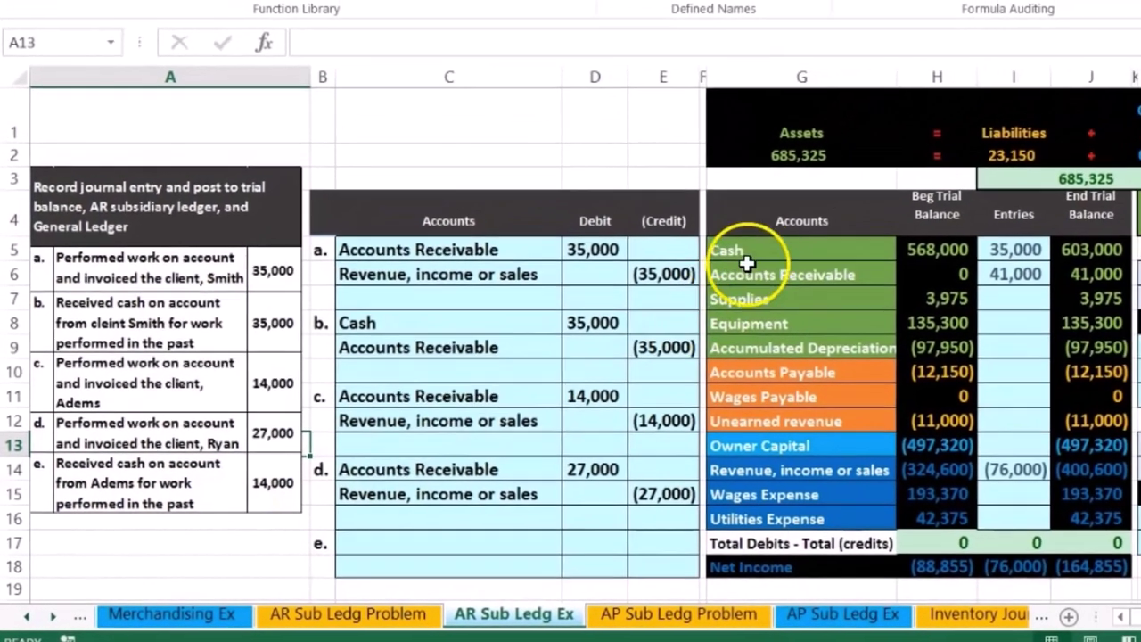
drag(747, 262, 1069, 250)
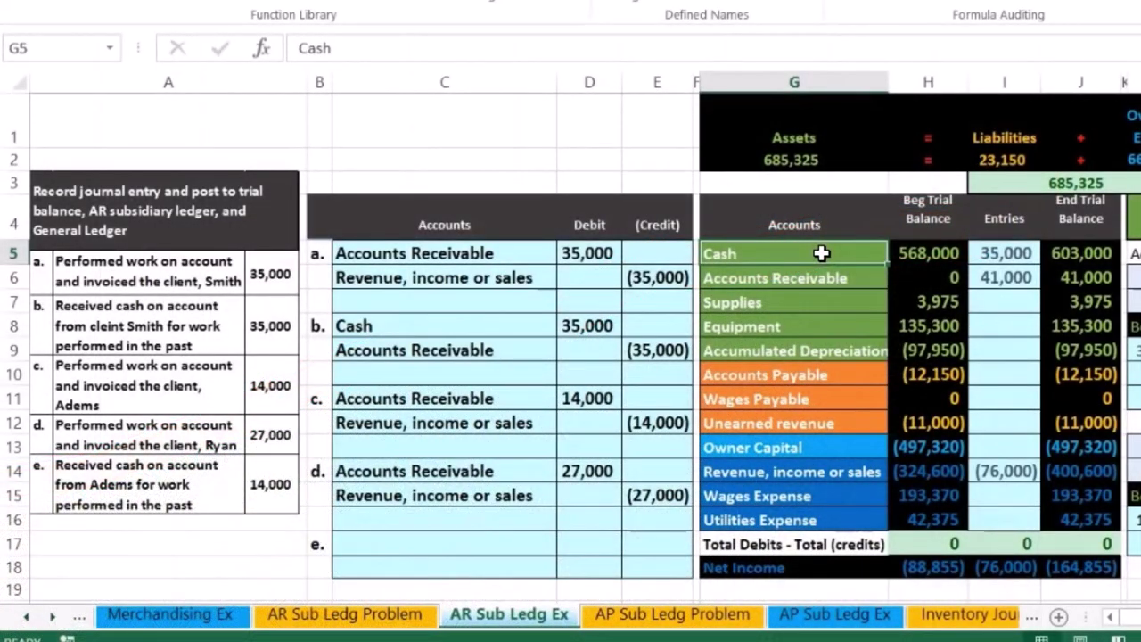
right_click(821, 253)
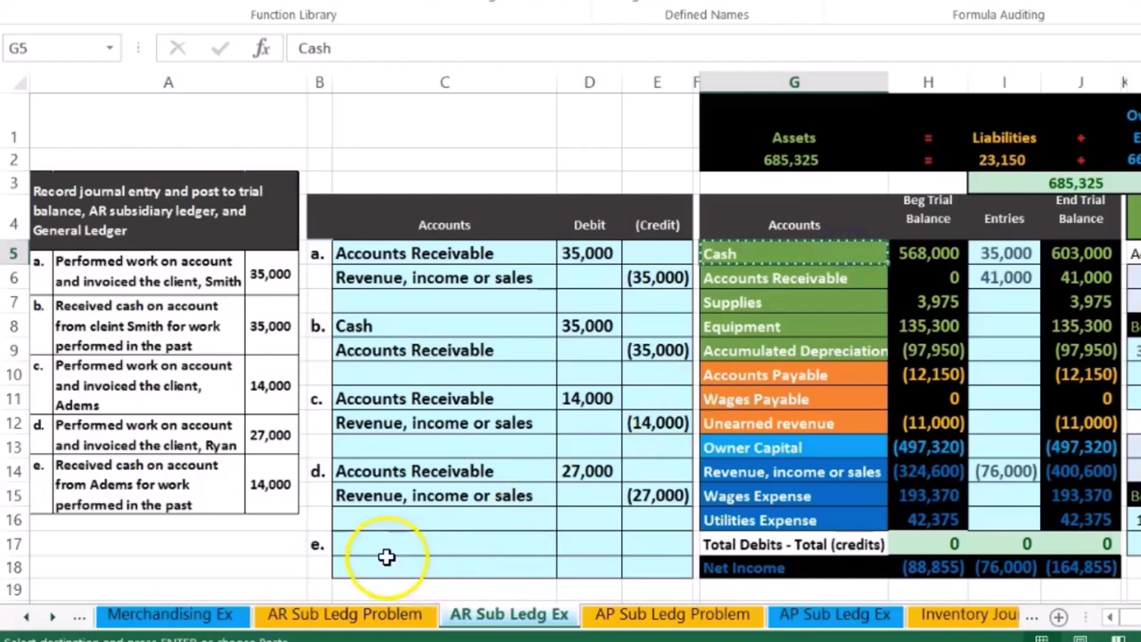
right_click(345, 542)
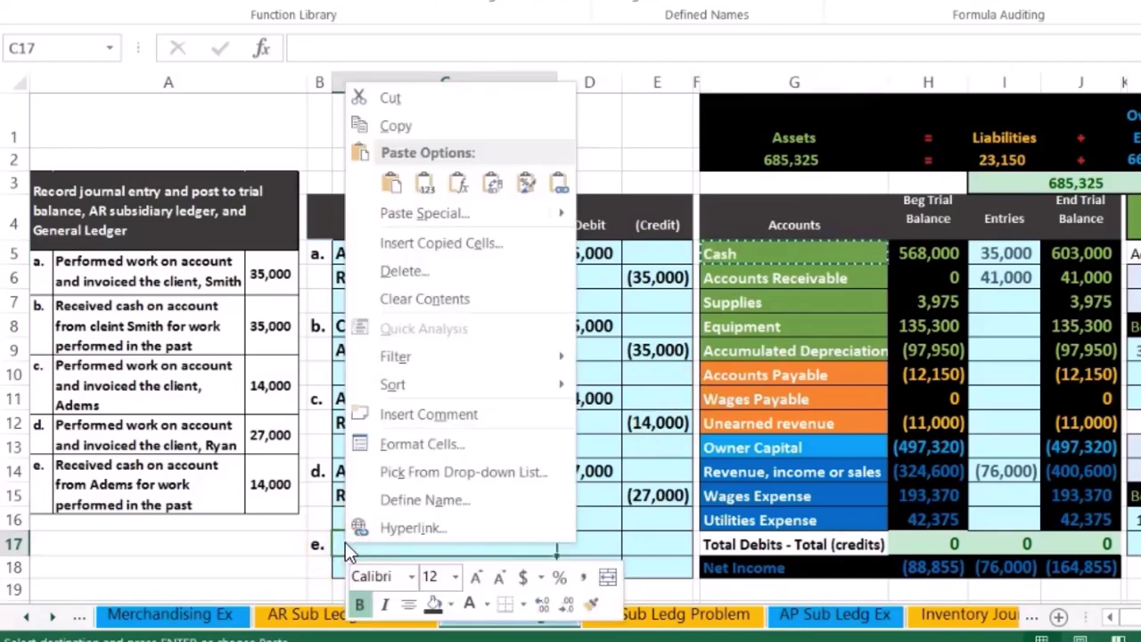
click(429, 187)
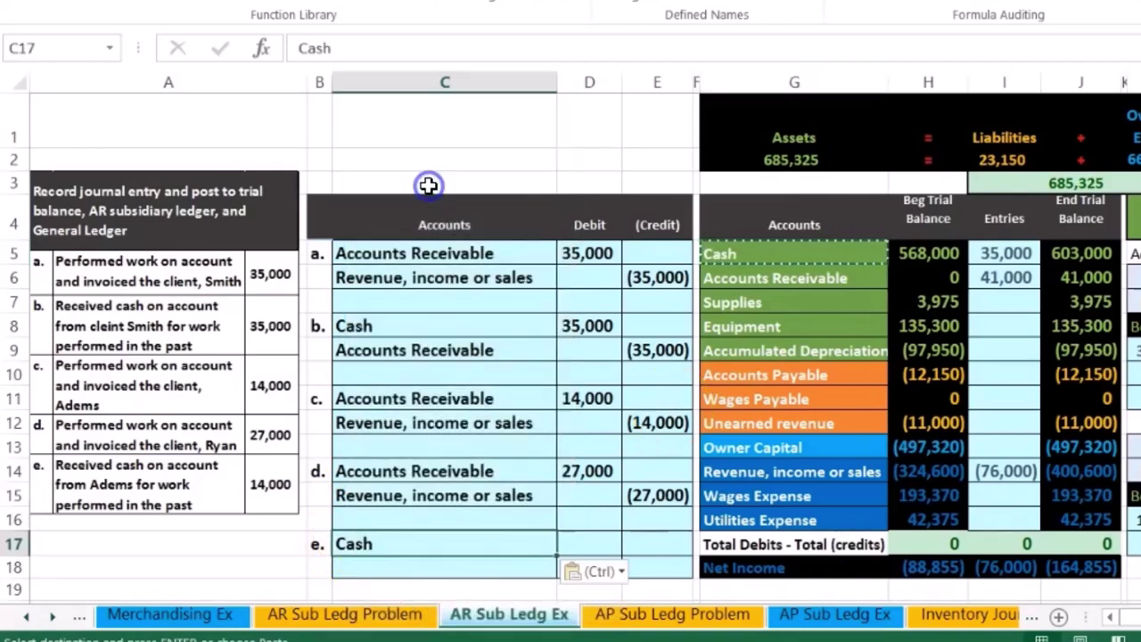
Step: Enter entry e's amounts, a debit of 14,000 in D17 and a credit of -14000 in E18
click(584, 541)
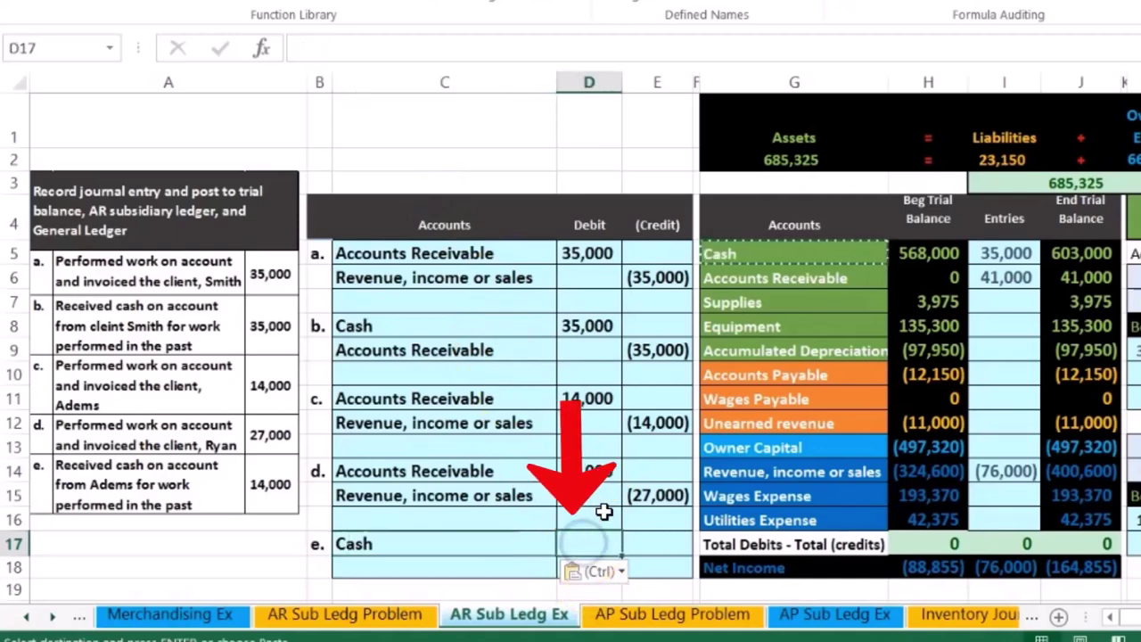
text(14,)
text(000)
key(Return)
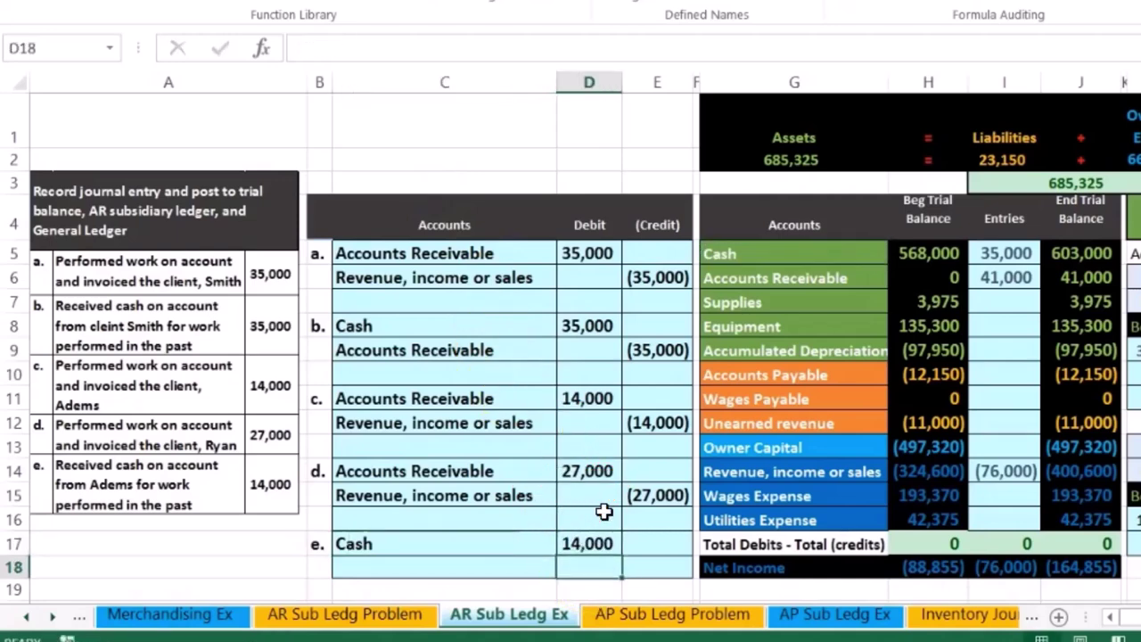
key(Right)
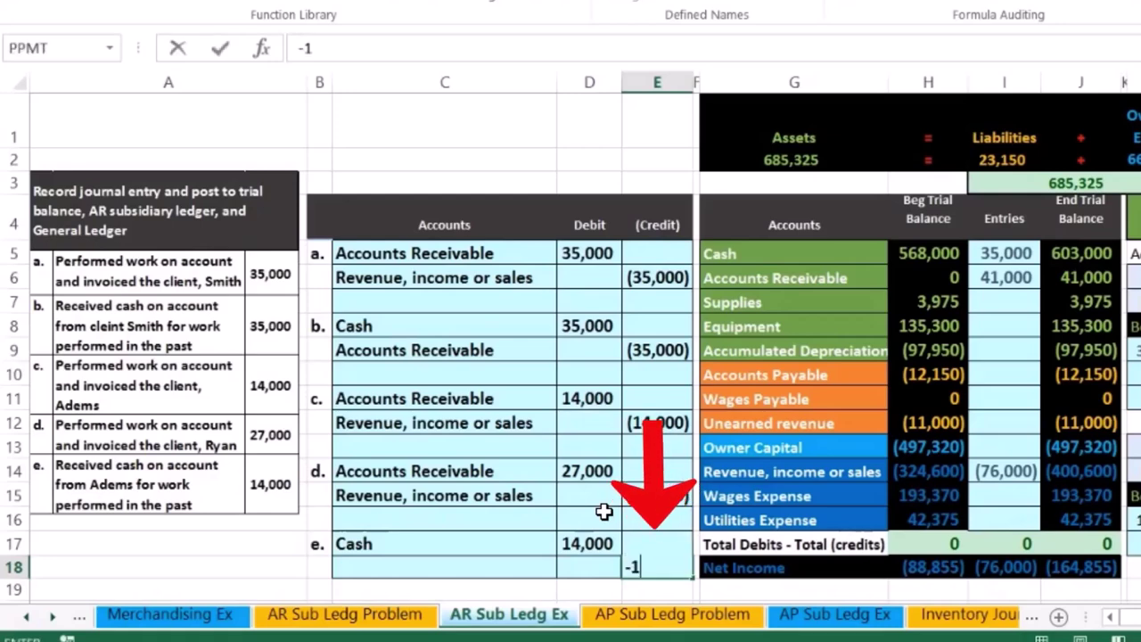
text(-14000)
key(Return)
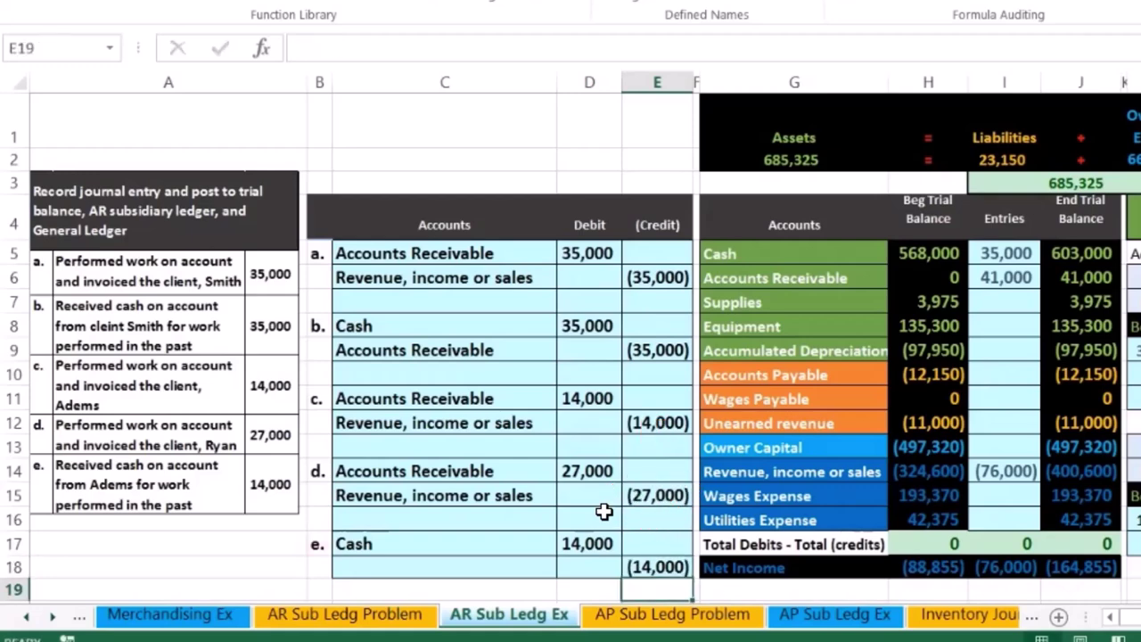
Step: Copy Accounts Receivable from the trial balance and paste it as values into C18 as entry e's credit account
click(456, 559)
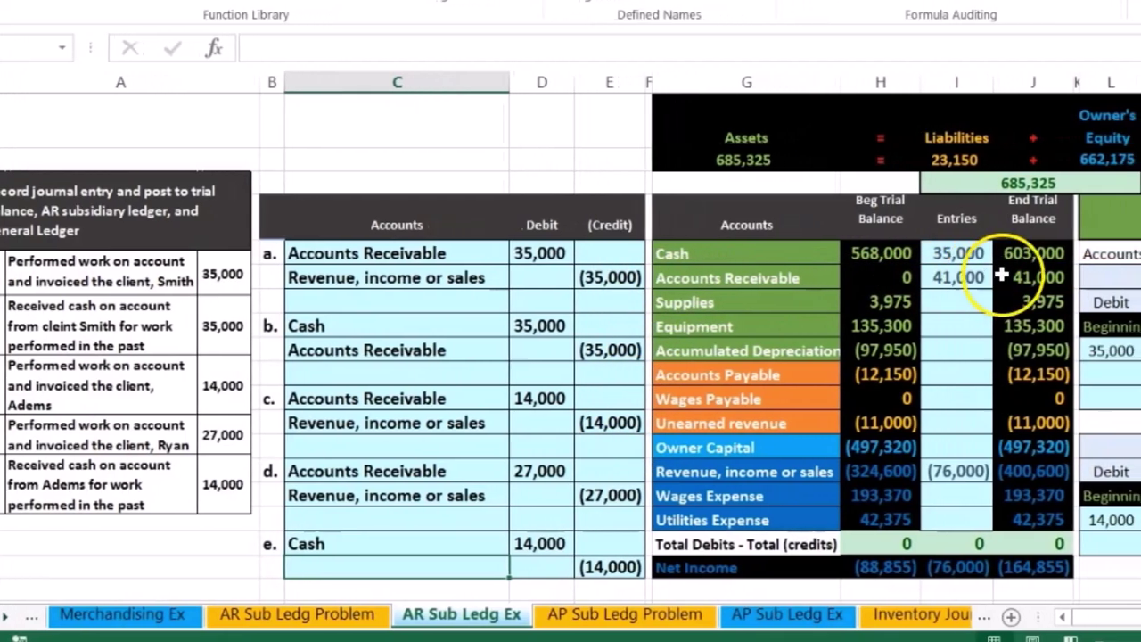
click(1056, 280)
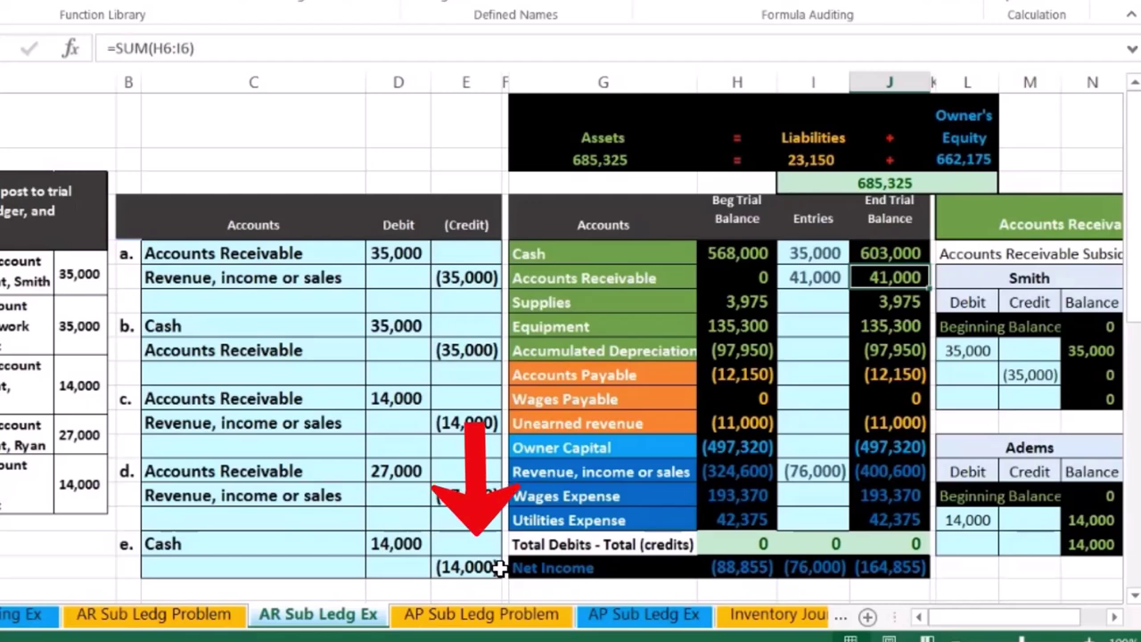
click(642, 254)
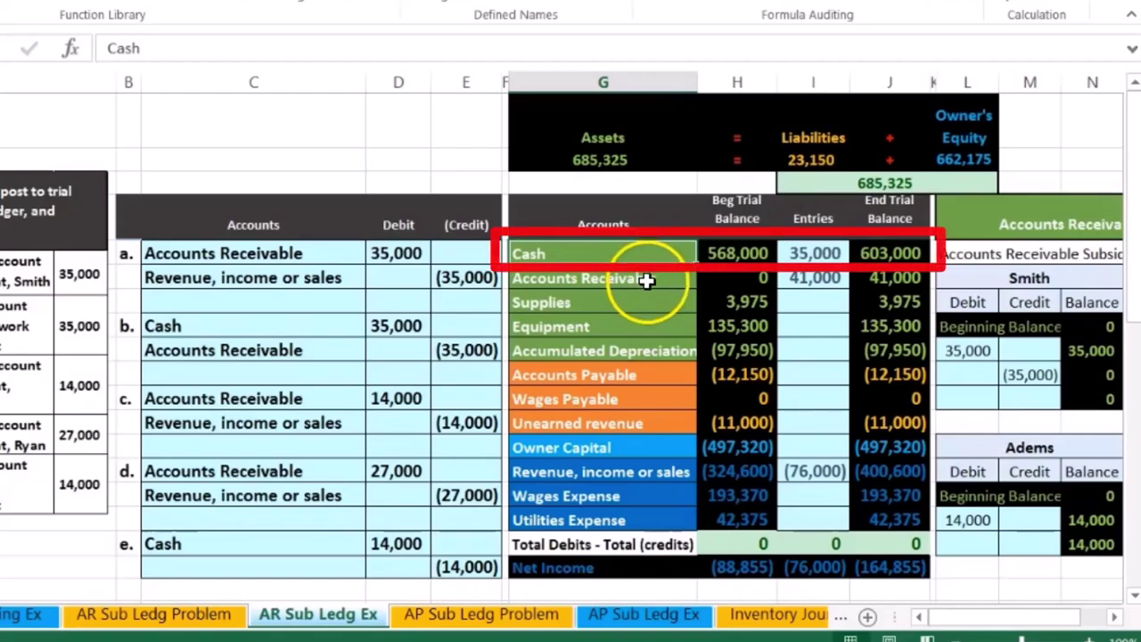
right_click(646, 279)
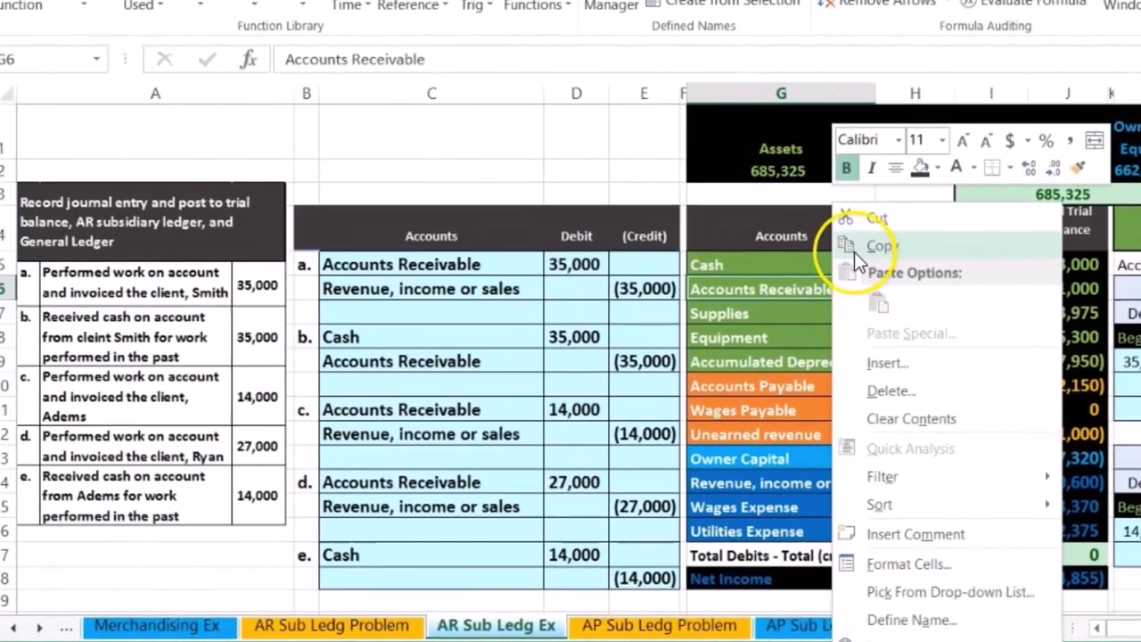
click(877, 246)
click(469, 578)
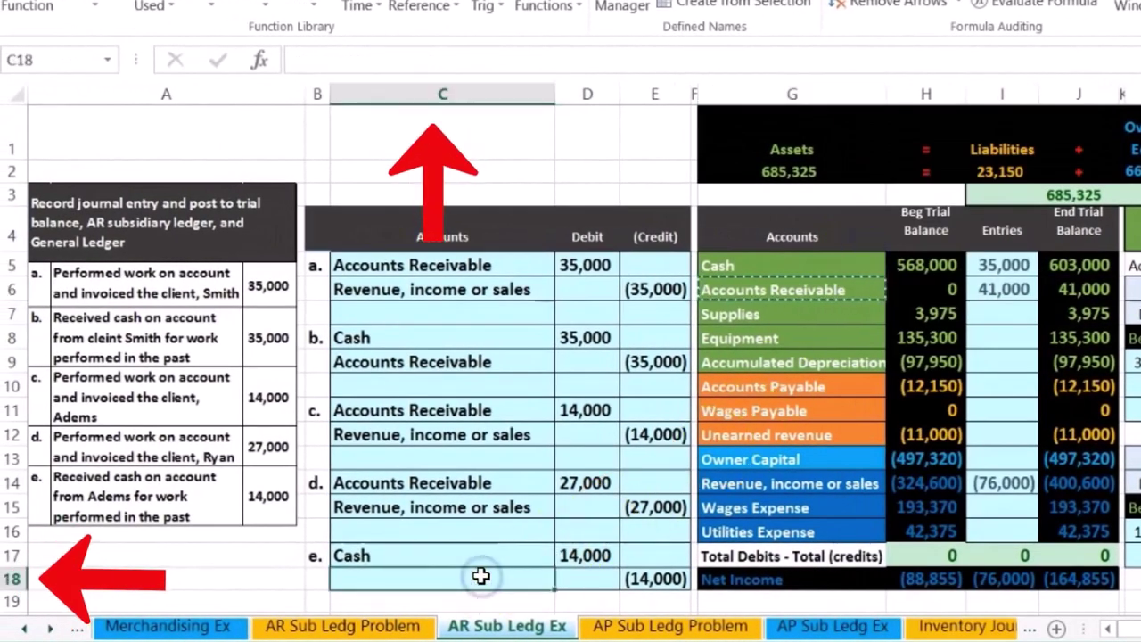
right_click(482, 577)
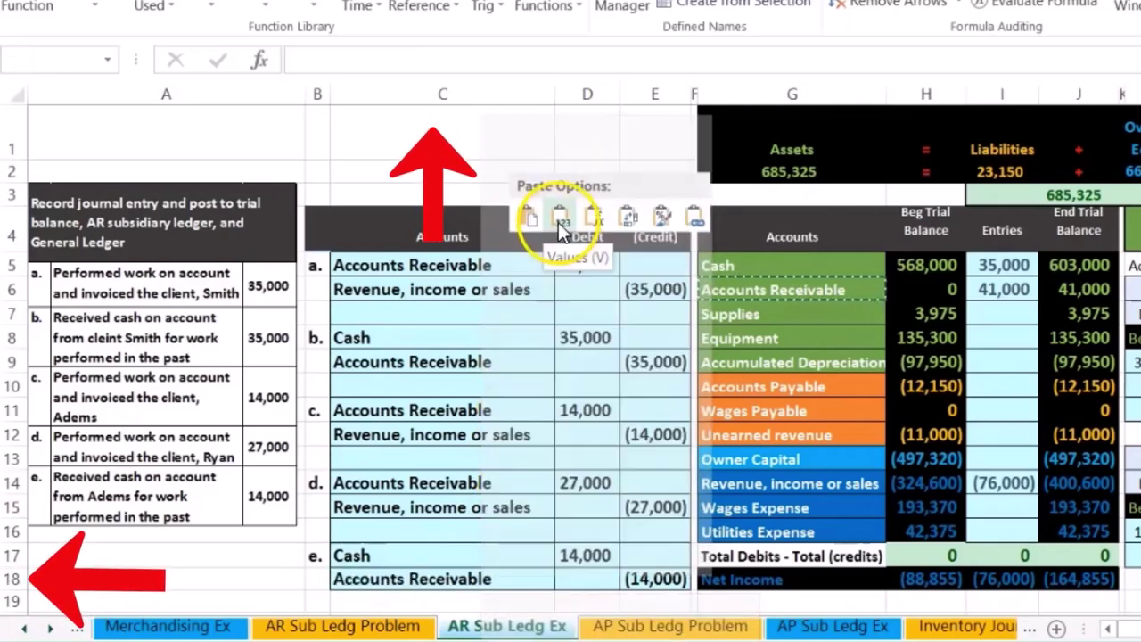
click(558, 222)
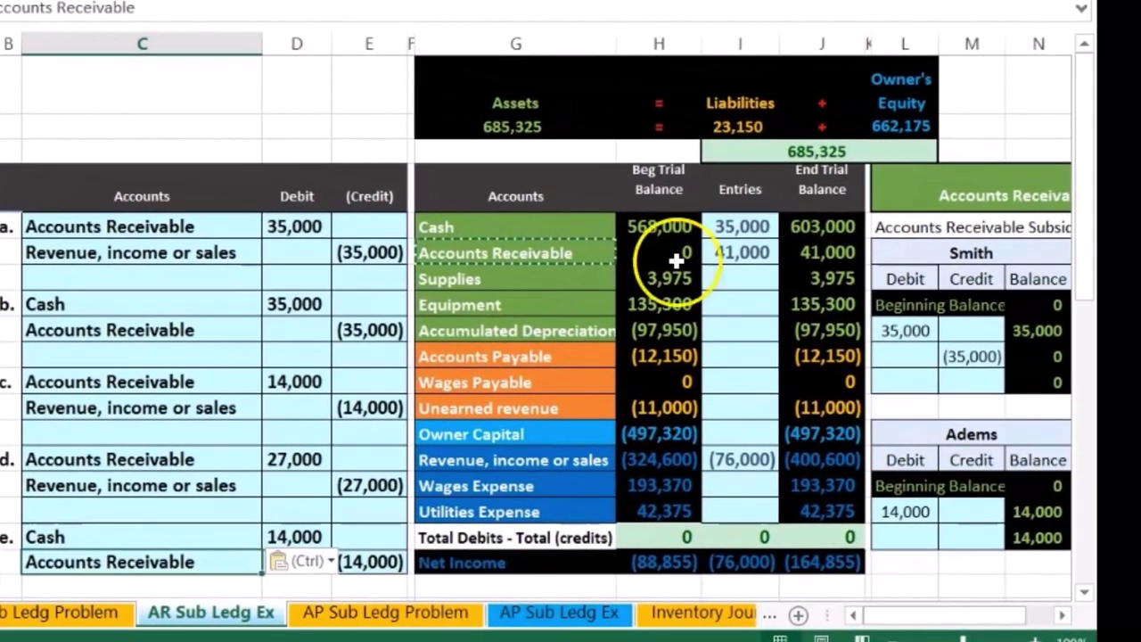
Step: Extend the Cash entry formula in I5 to =D8+D17
click(739, 227)
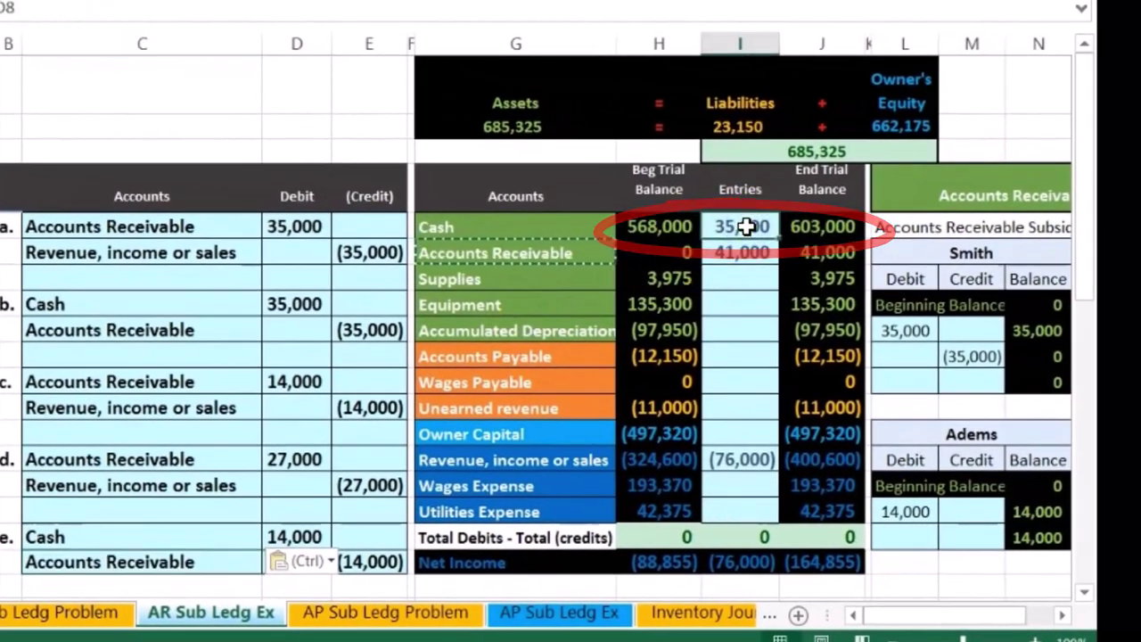
double_click(746, 226)
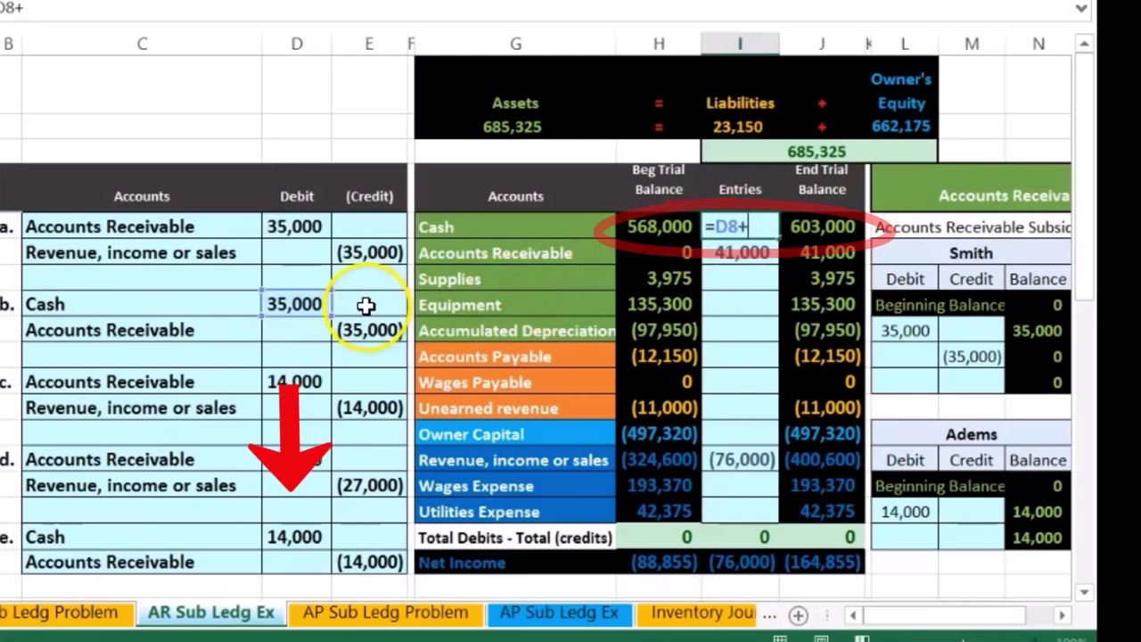
click(303, 533)
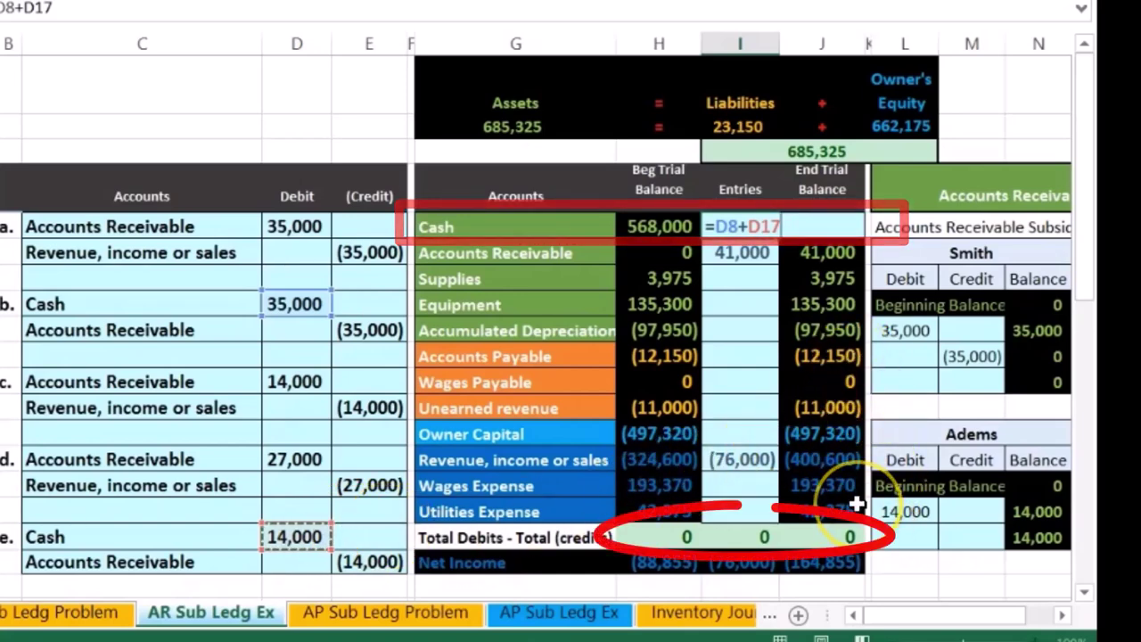
key(Return)
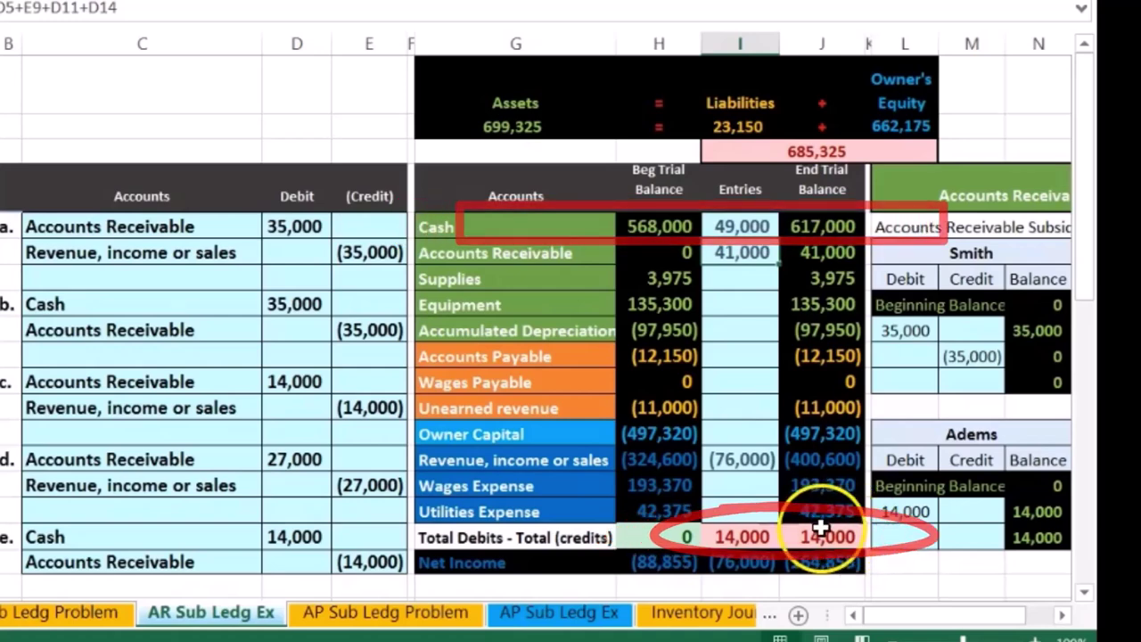
Step: Extend the Accounts Receivable entry formula in I6 to =D5+E9+D11+D14+E18
click(364, 560)
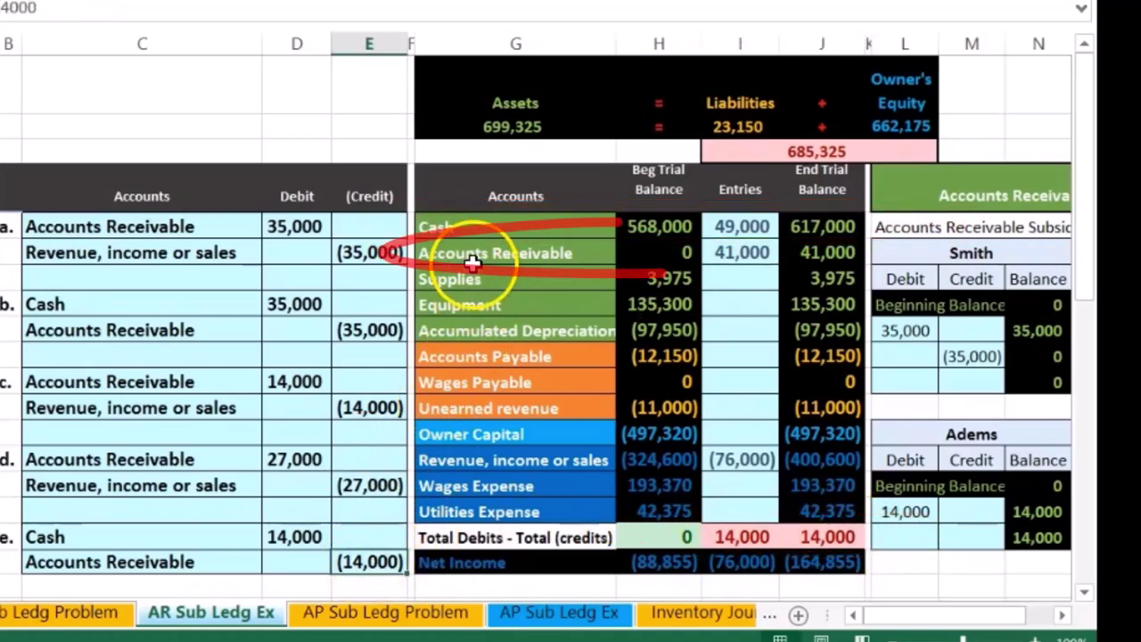
click(741, 252)
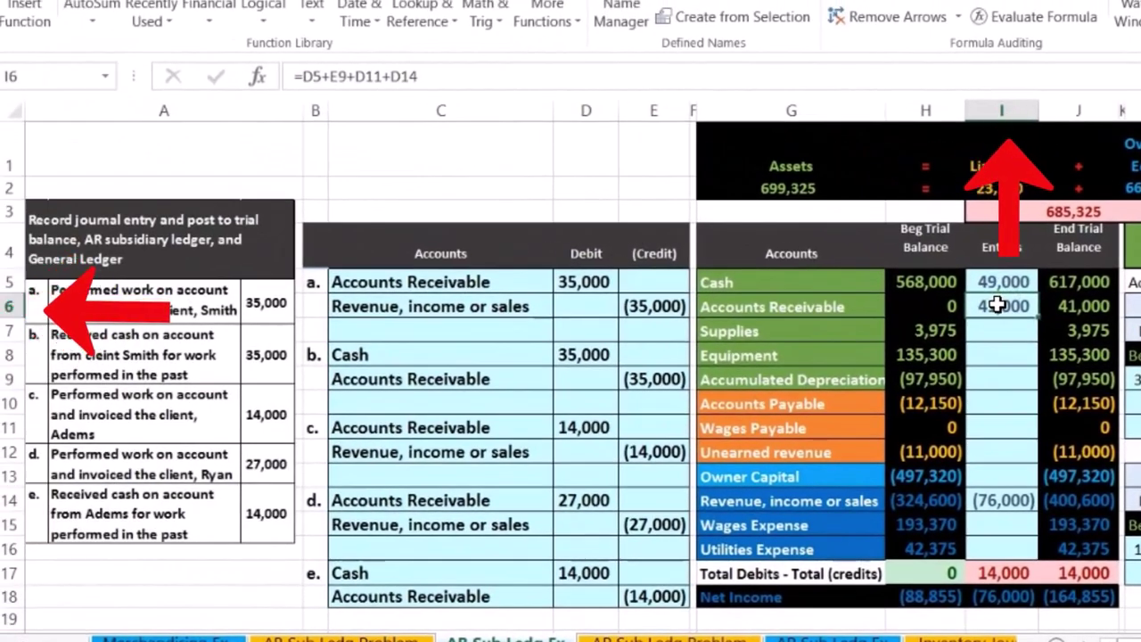
double_click(997, 304)
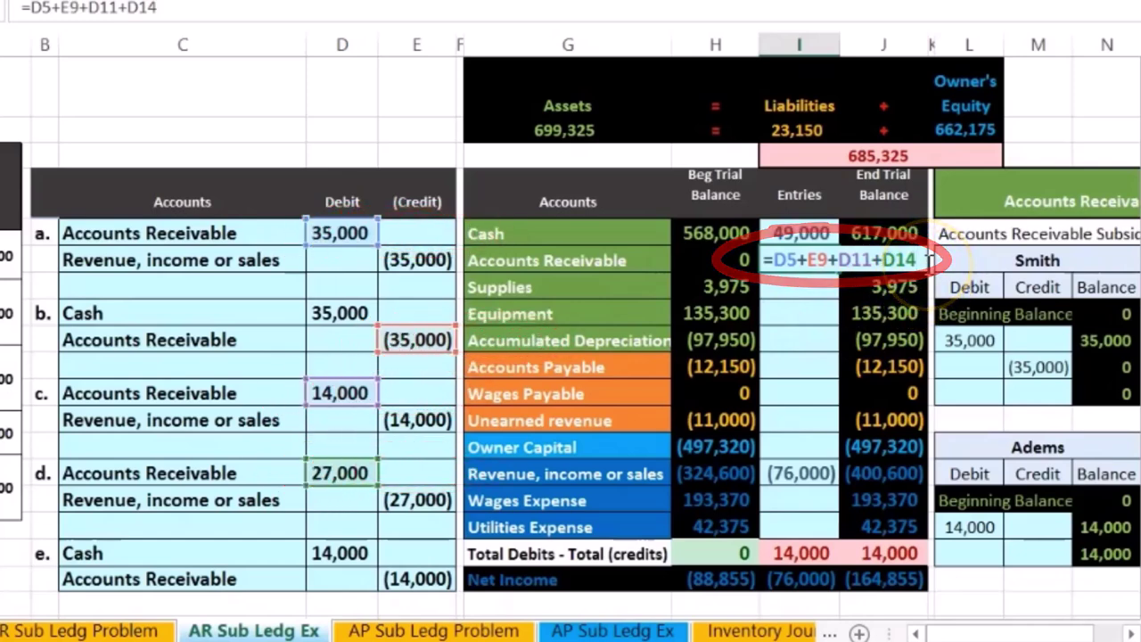
click(423, 578)
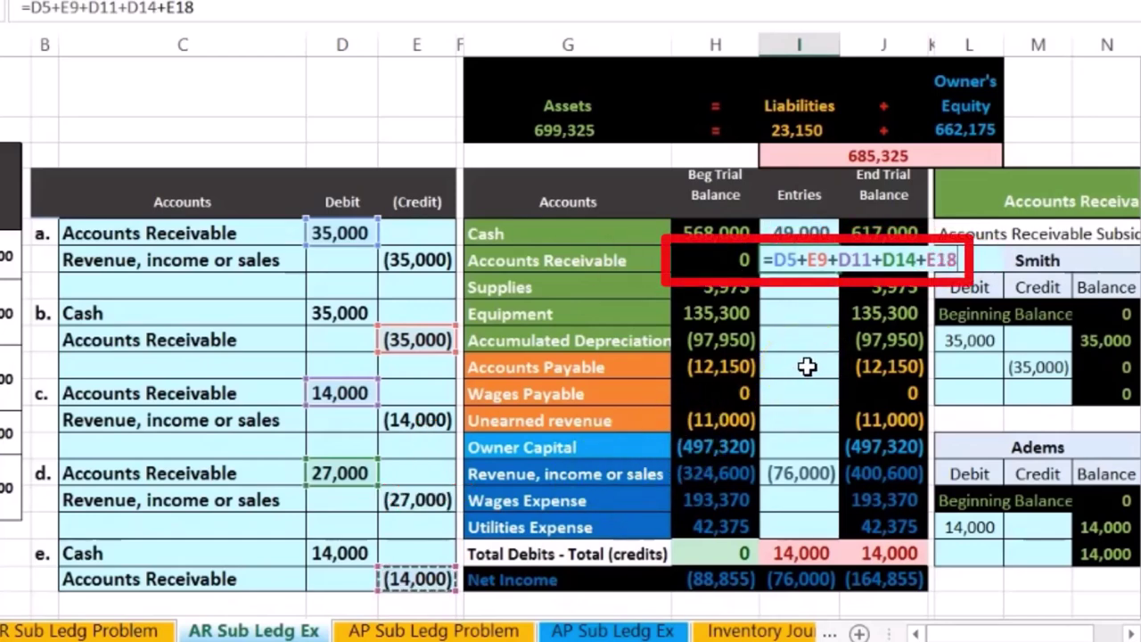
key(Return)
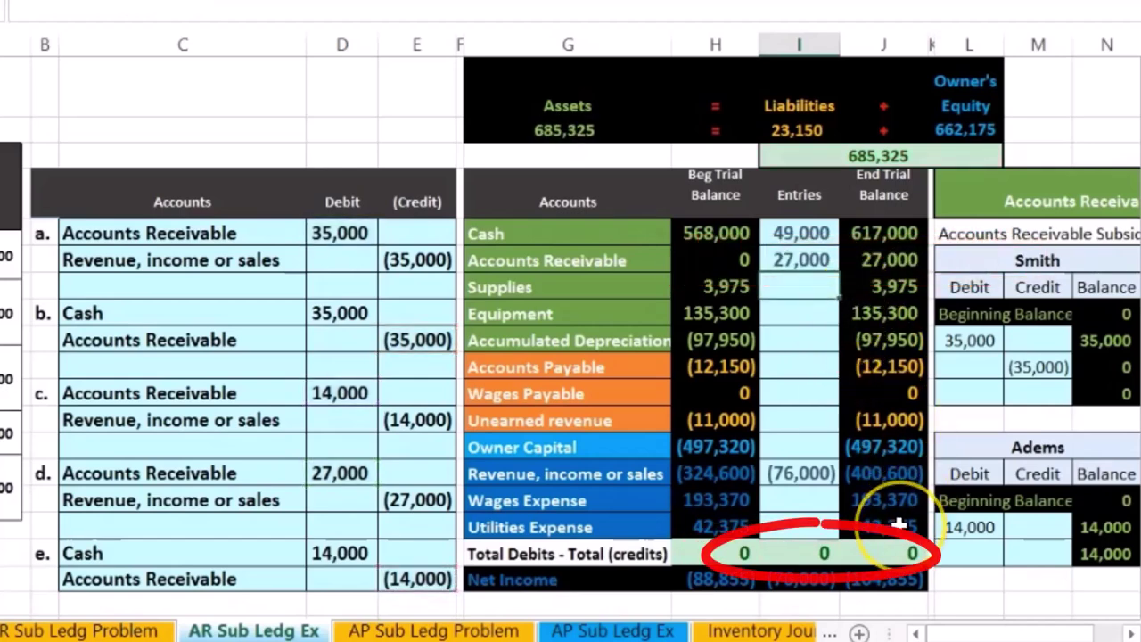
click(882, 259)
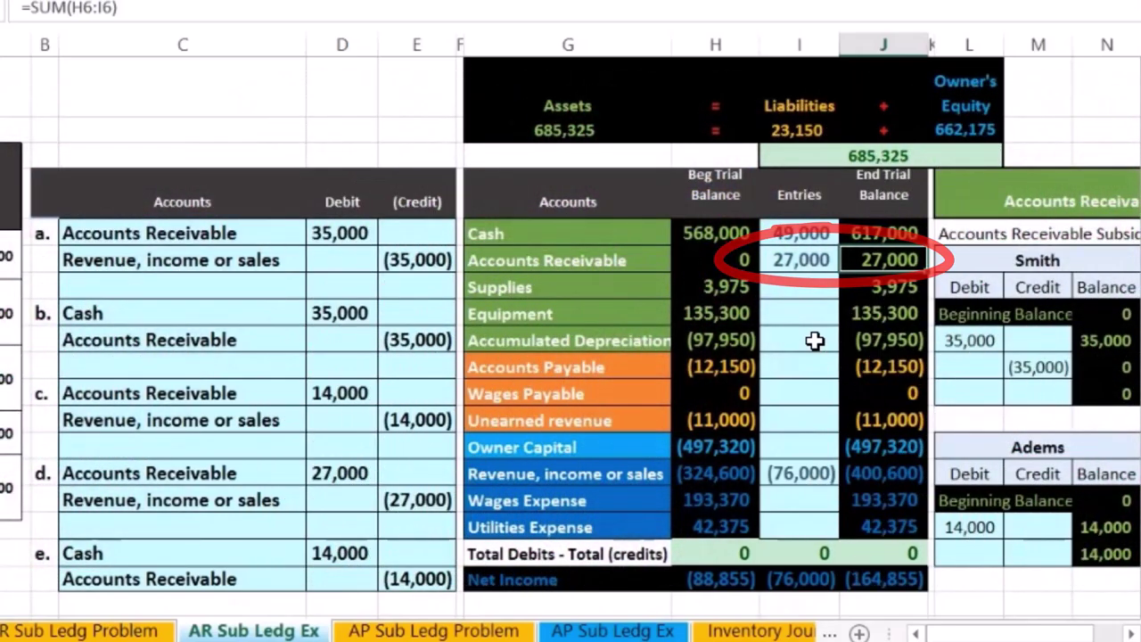
Step: Post entry e's credit to the paying client's subsidiary ledger account by entering =E18 in M17
key(Right)
key(Right)
key(Right)
key(Right)
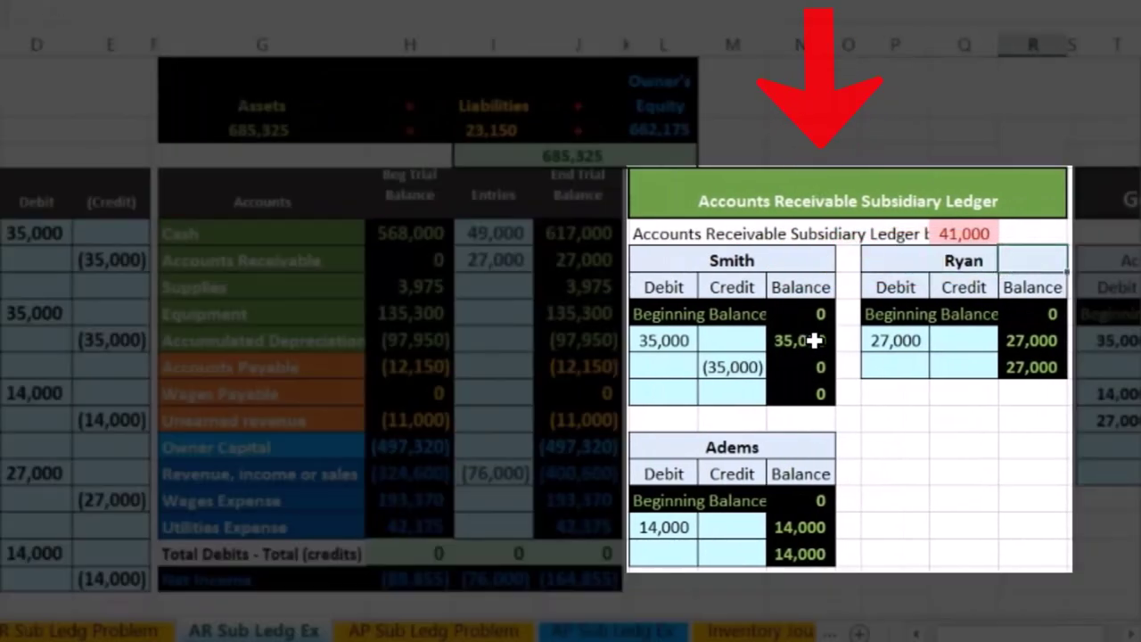
click(732, 205)
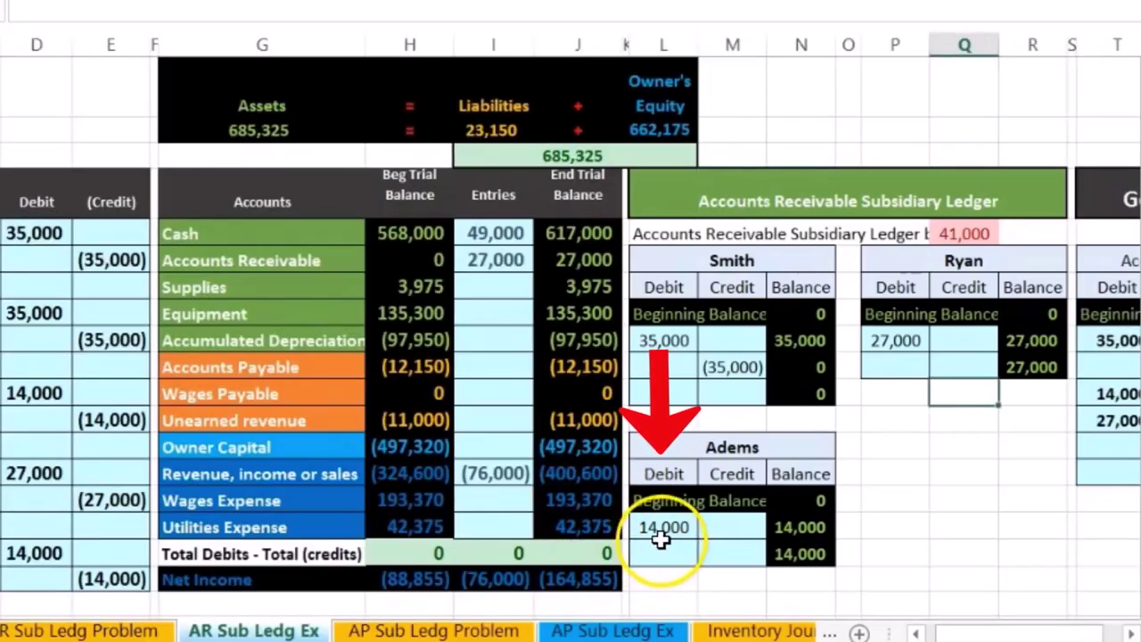
click(723, 556)
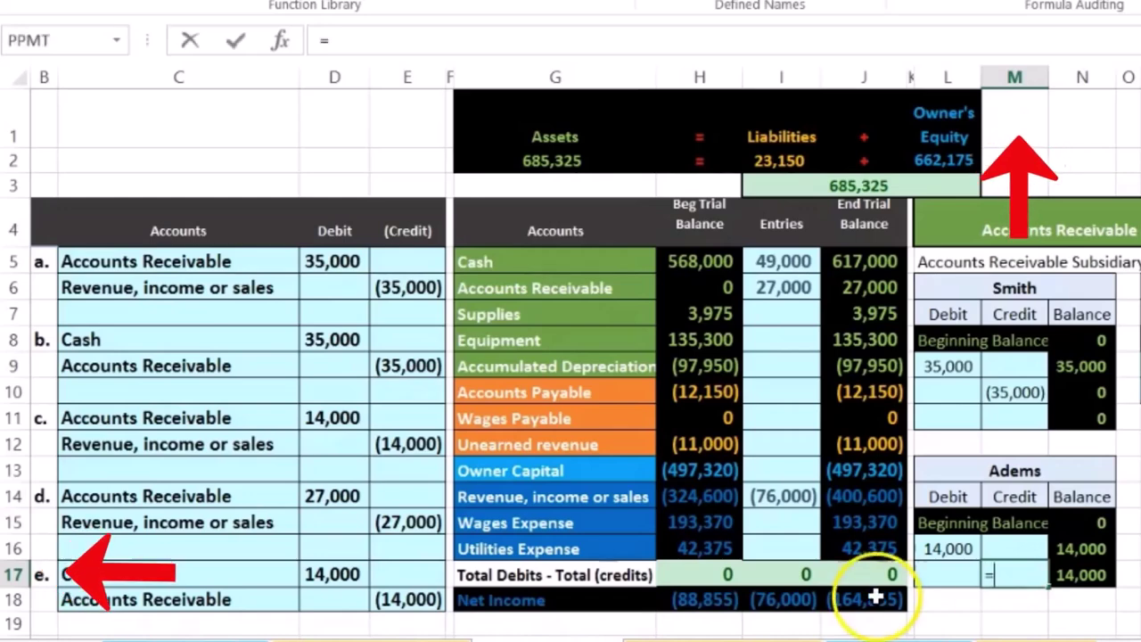
click(429, 602)
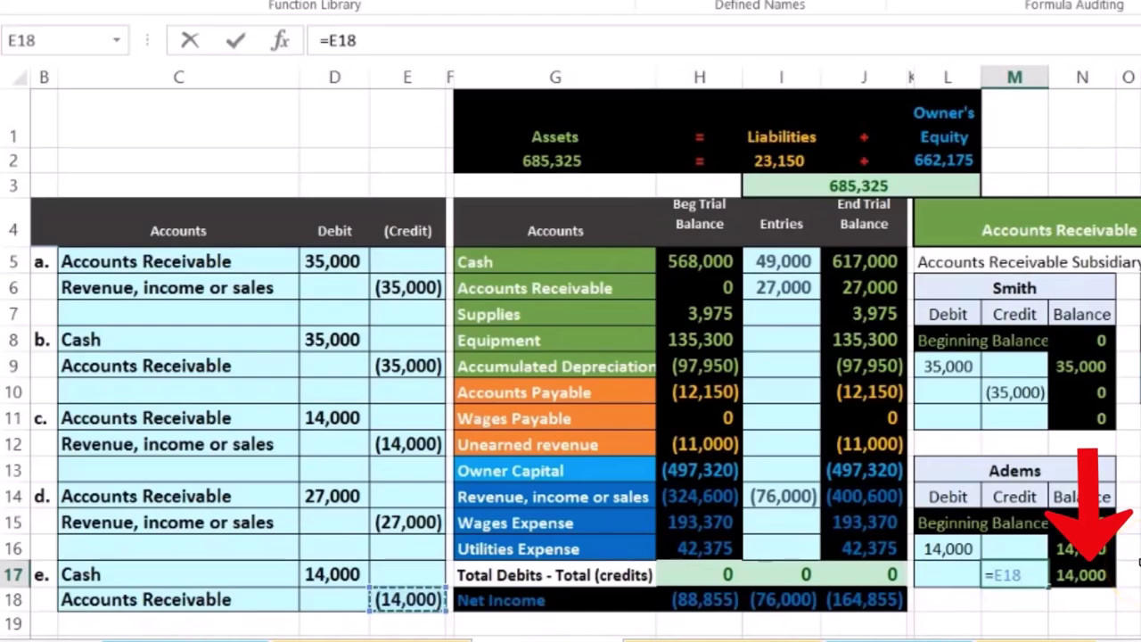
key(Return)
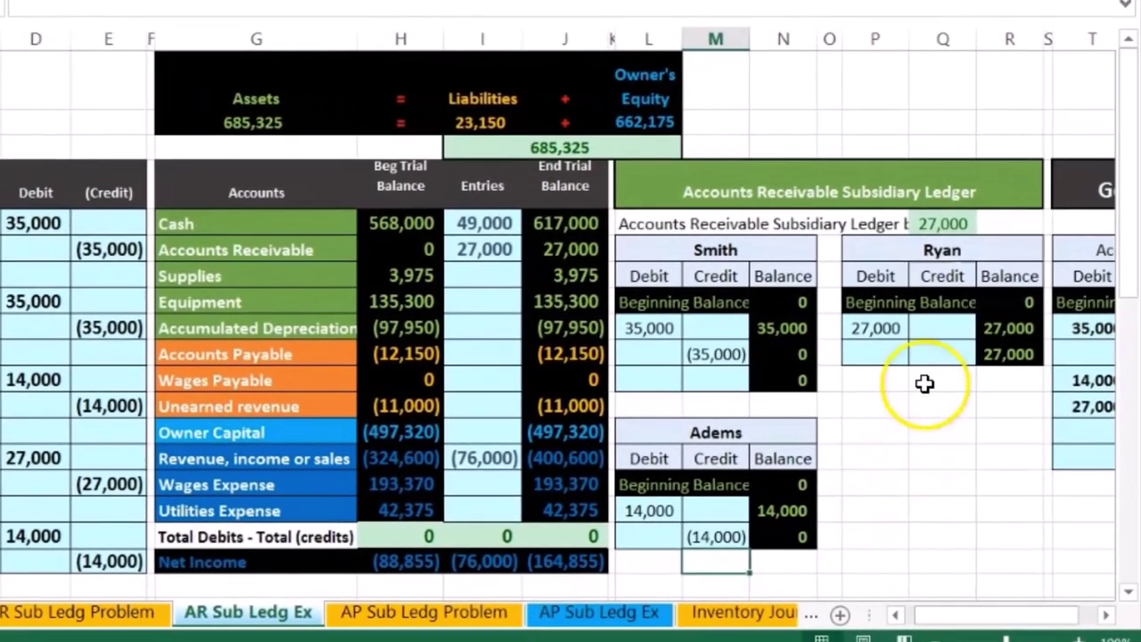
Step: Inspect the subsidiary ledger total's formula in Q5 and compare the total with Accounts Receivable in the ending trial balance
double_click(945, 224)
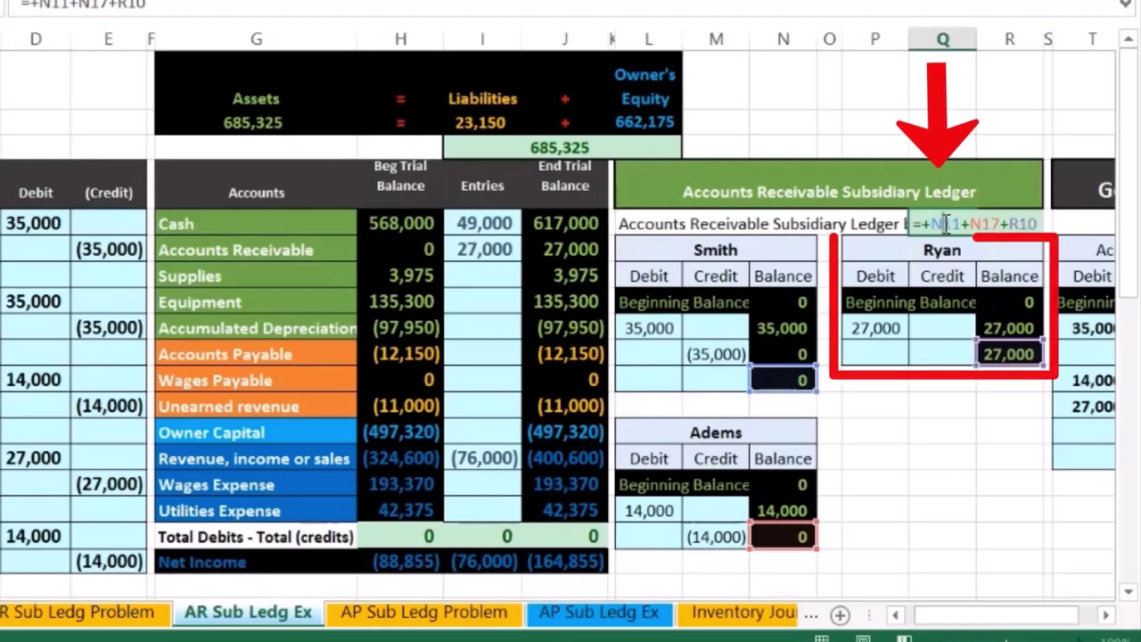
key(Escape)
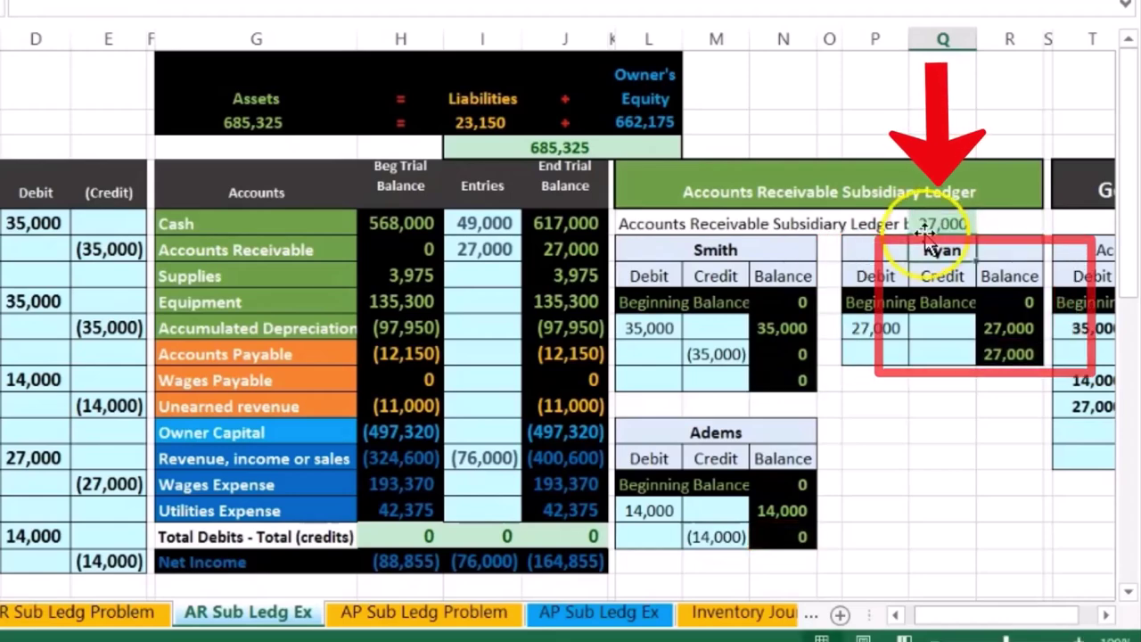
click(565, 250)
Step: Post entry e's credit to Accounts Receivable in the general ledger by entering =M17 in U13
key(Right)
key(Right)
key(Right)
key(Right)
key(Right)
key(Right)
key(Right)
key(Right)
key(Right)
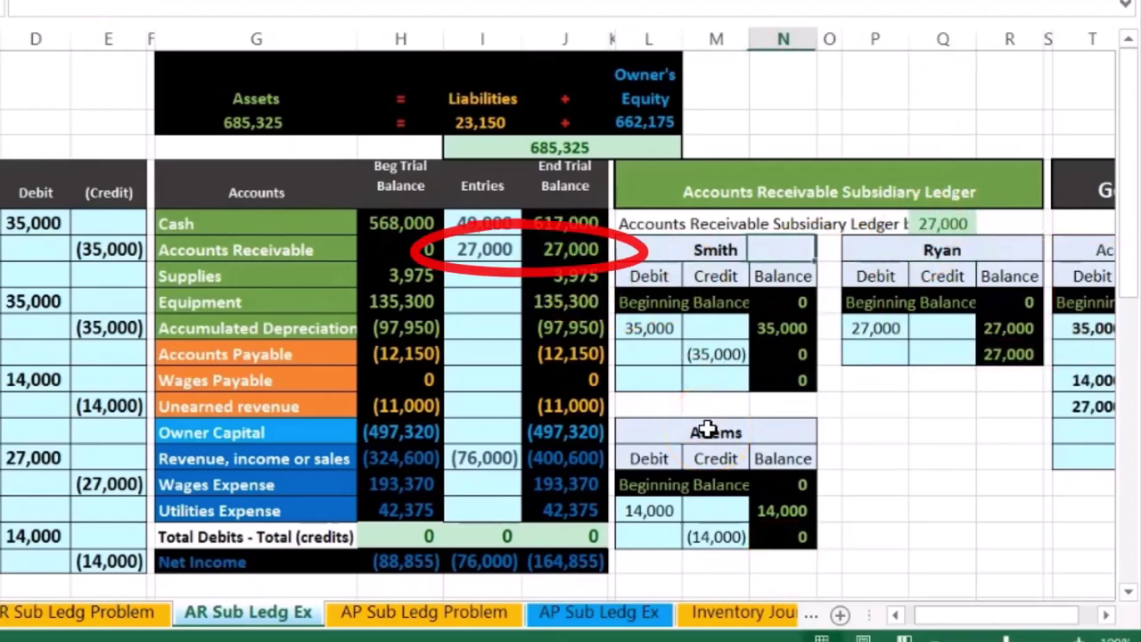
key(Right)
key(Right)
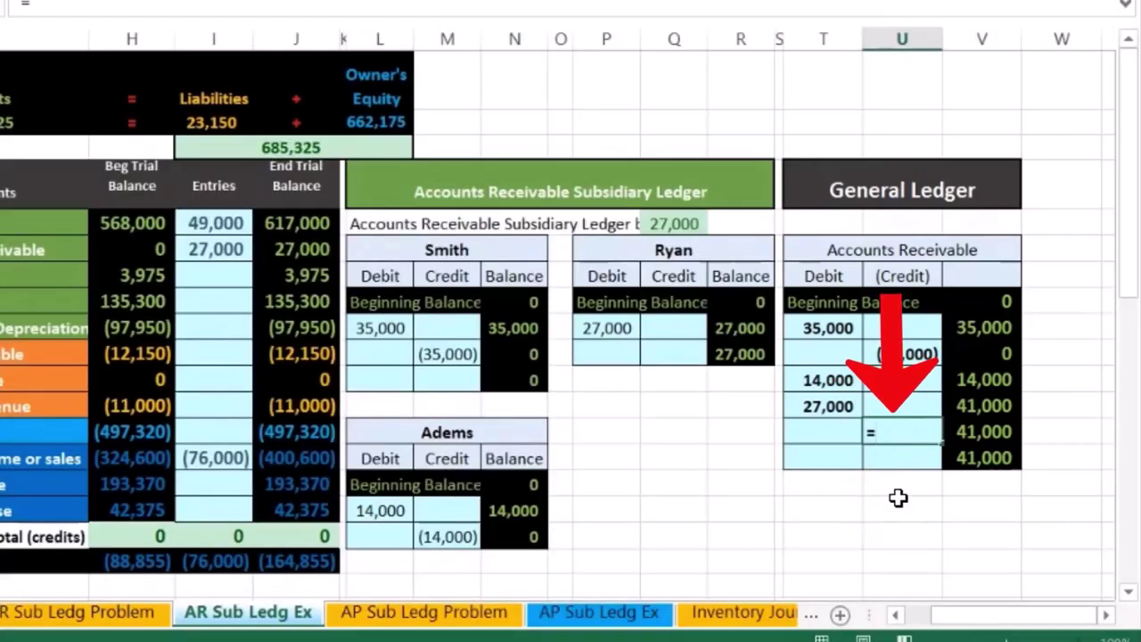
click(450, 539)
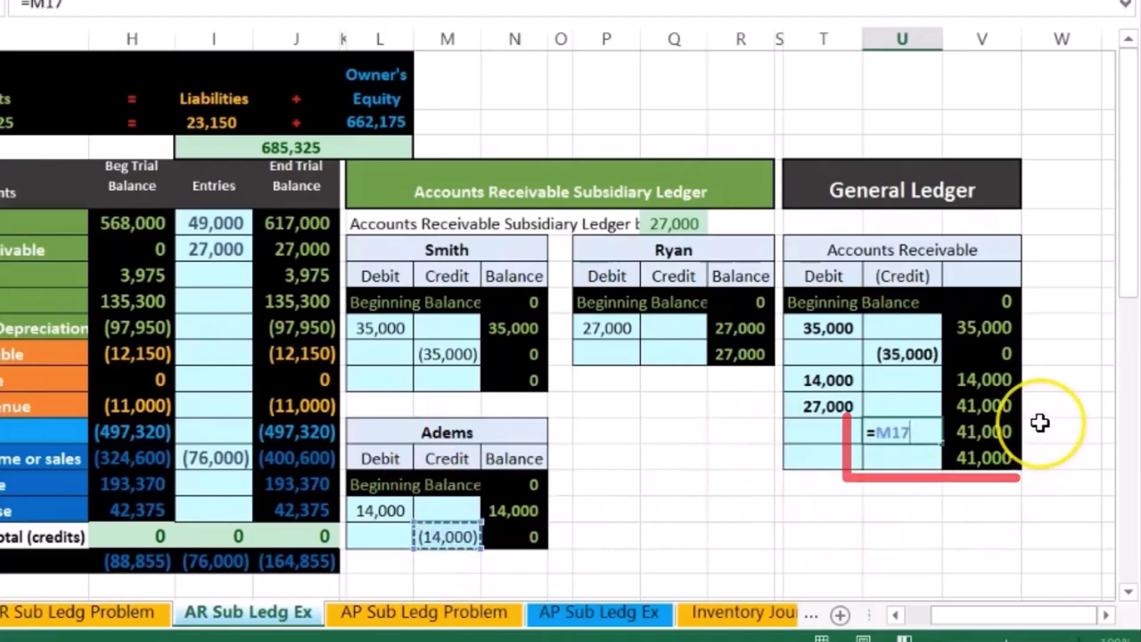
key(Return)
Step: Compare the general ledger's ending balance in V14 with the subsidiary ledger total in Q5 and the trial balance's Accounts Receivable in J6
click(986, 455)
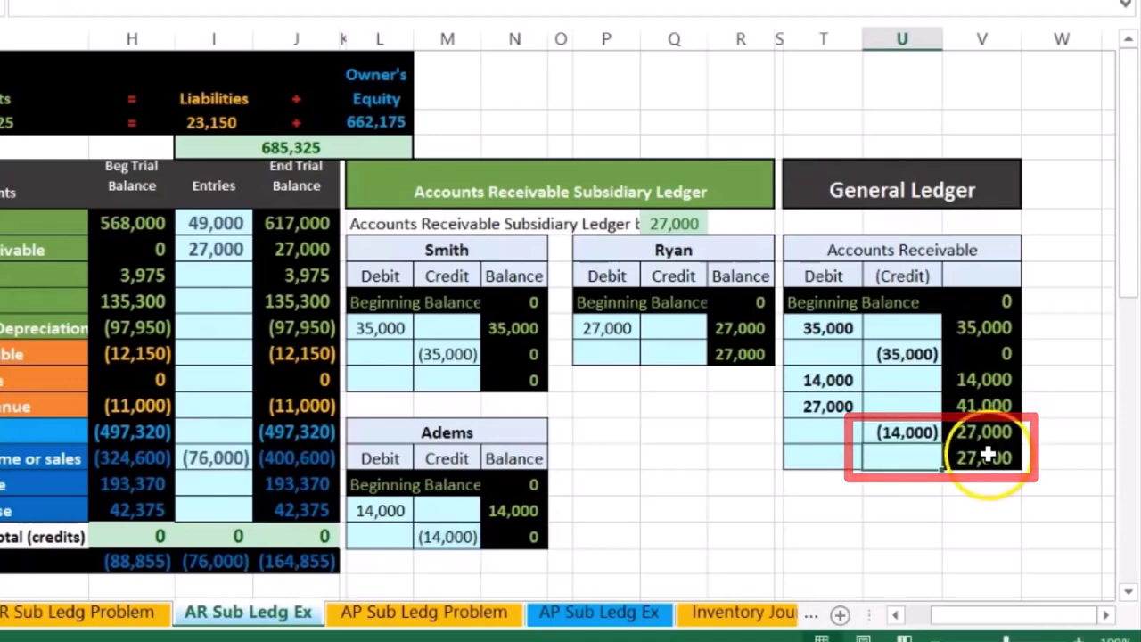
click(987, 455)
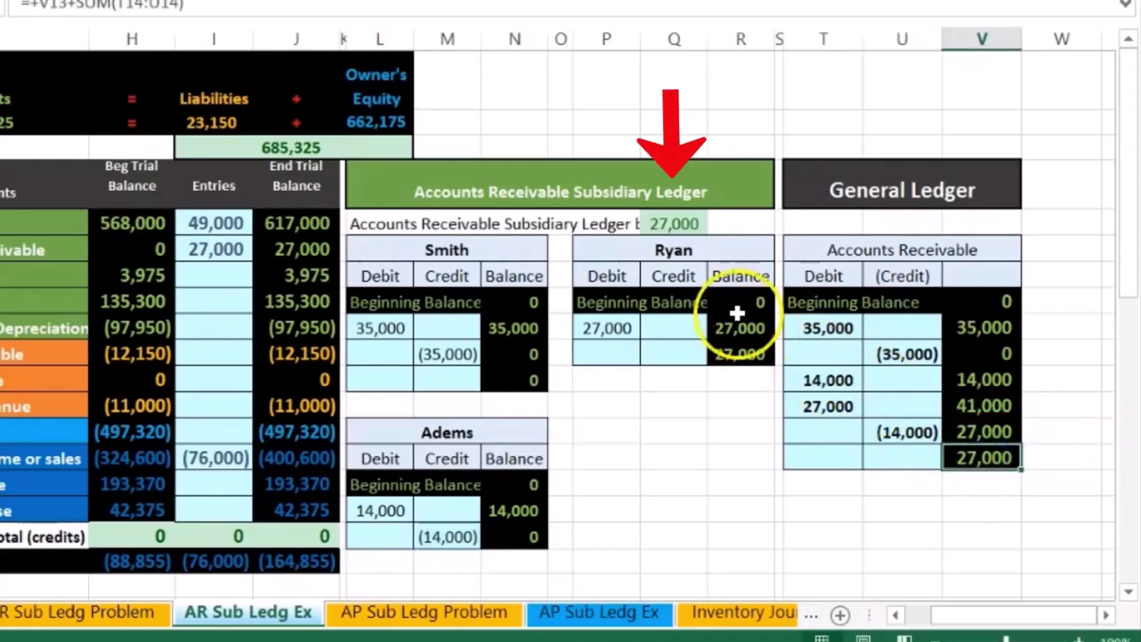
click(678, 223)
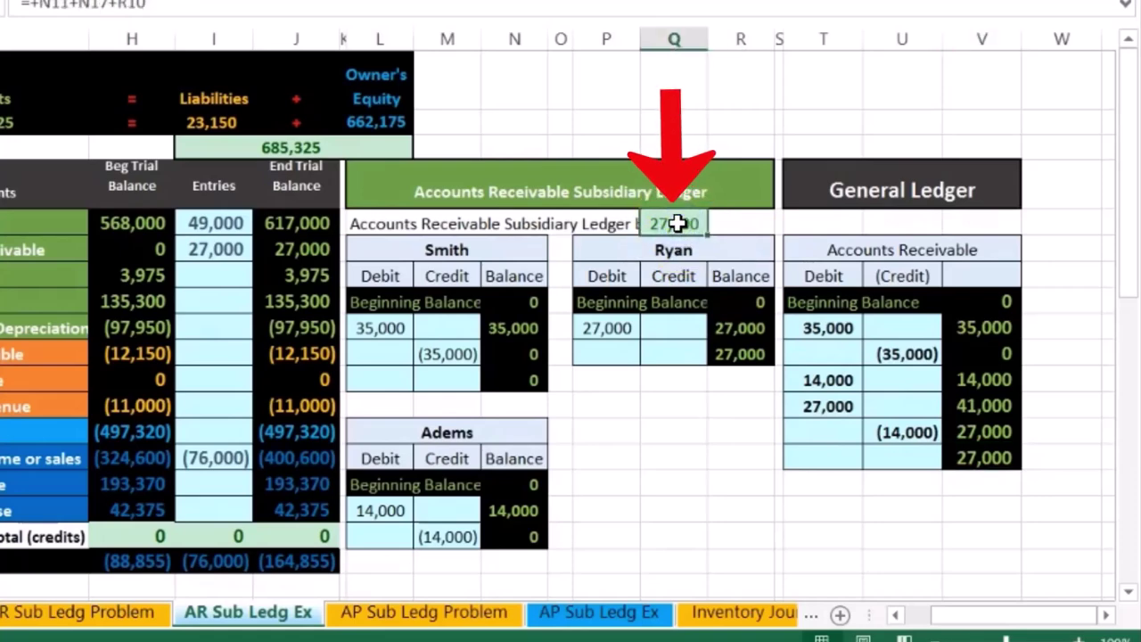
click(319, 250)
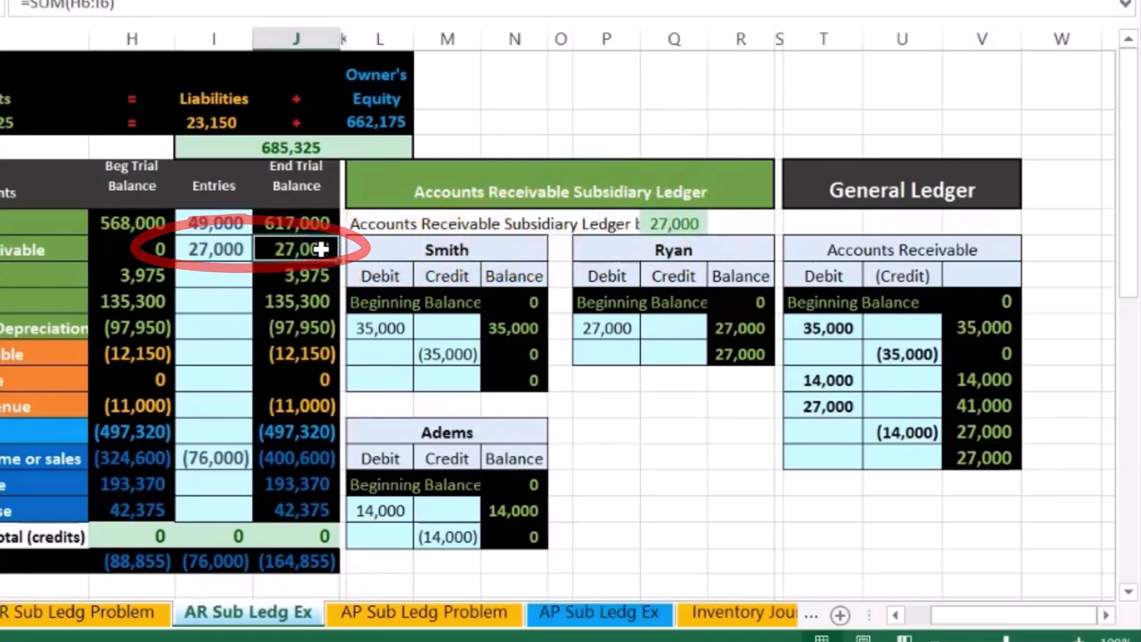
click(868, 507)
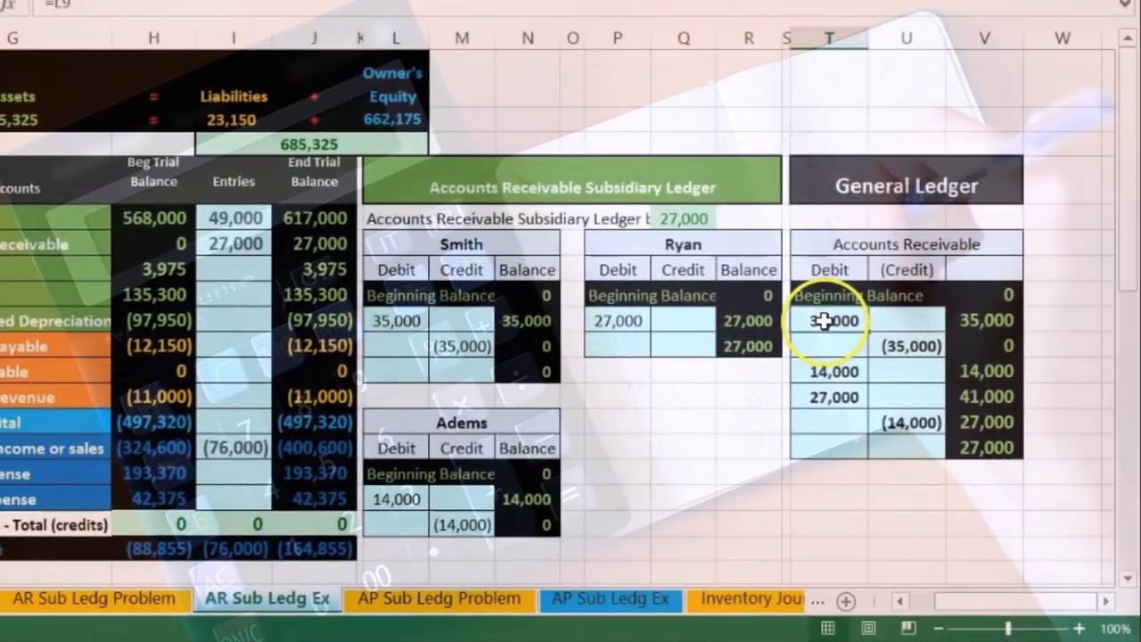
Step: Check the general ledger's running balance by selecting progressively more debit and credit rows from T9 down to U13 for their sums
click(820, 327)
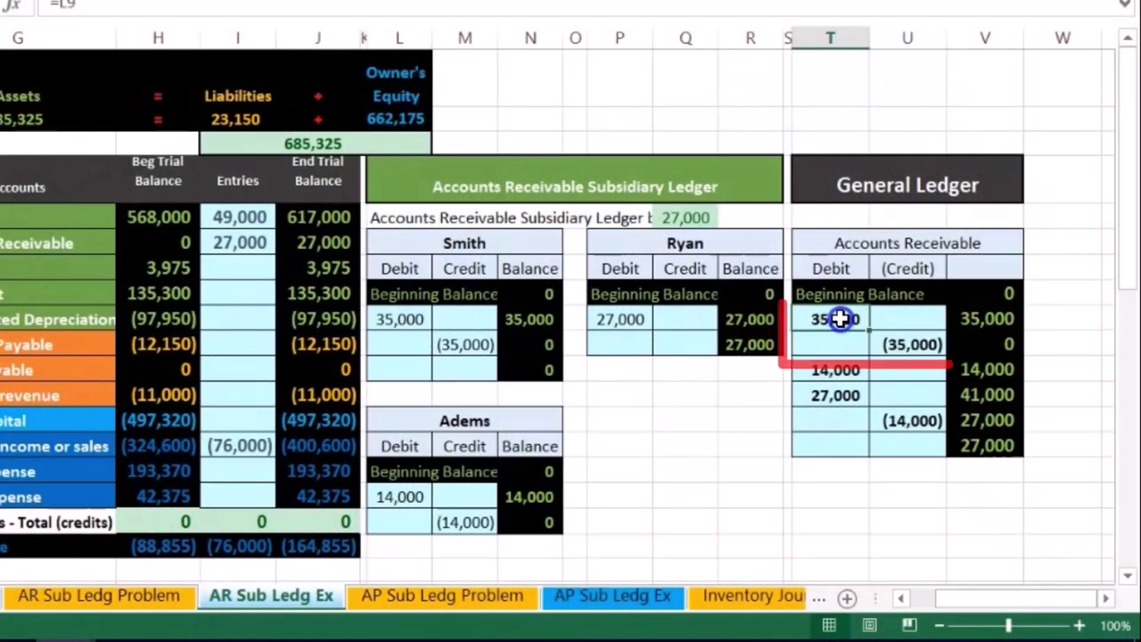
click(893, 317)
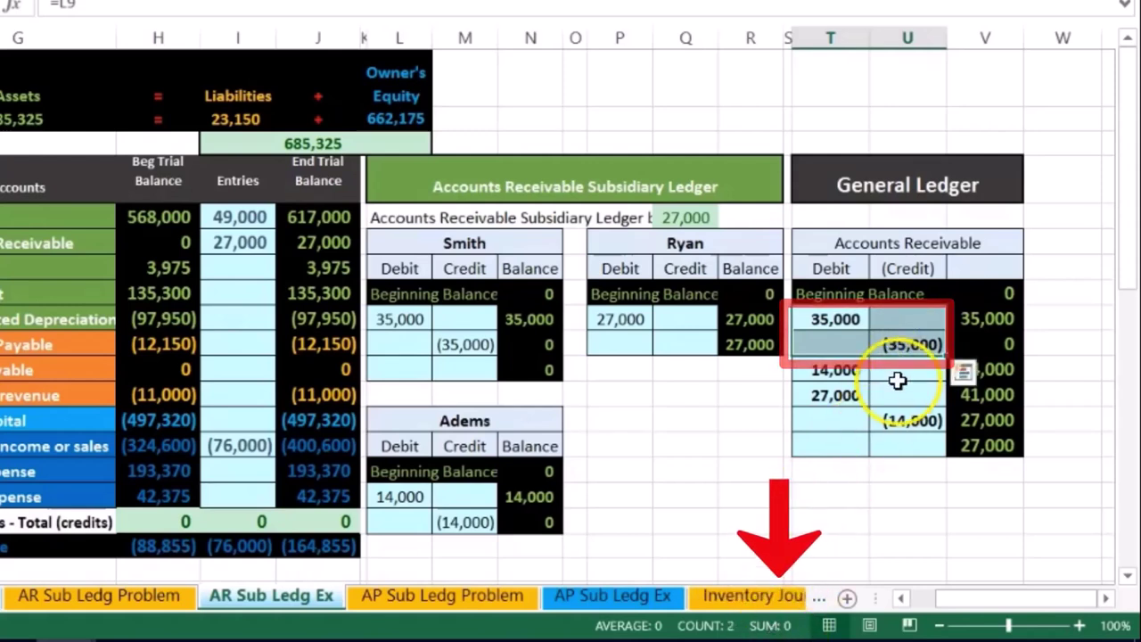
drag(830, 318, 878, 372)
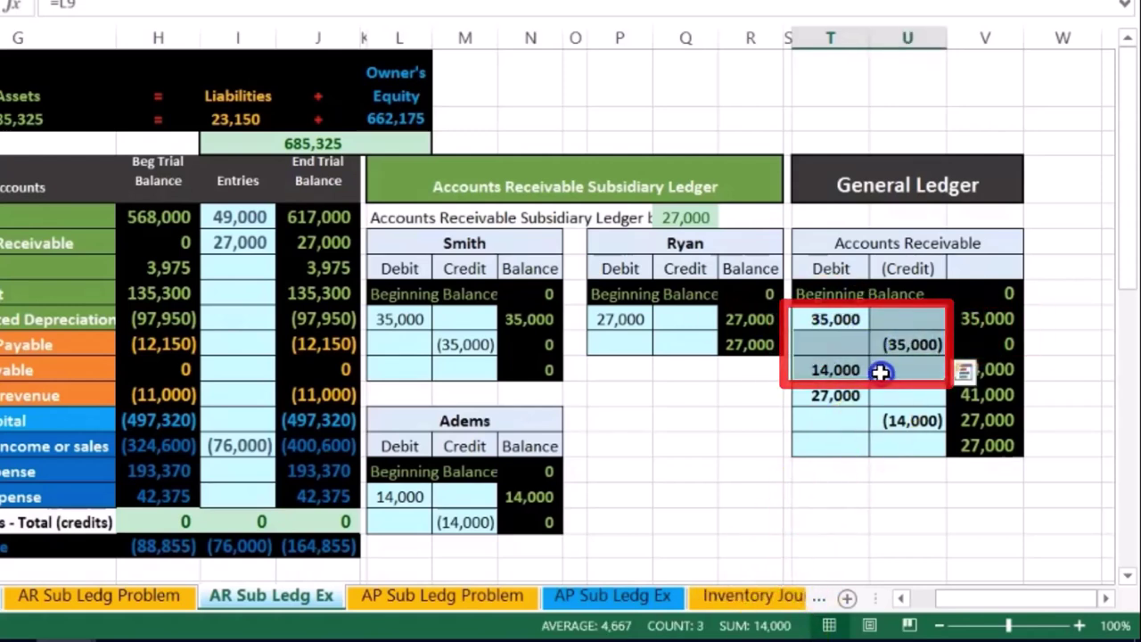
drag(816, 330, 883, 387)
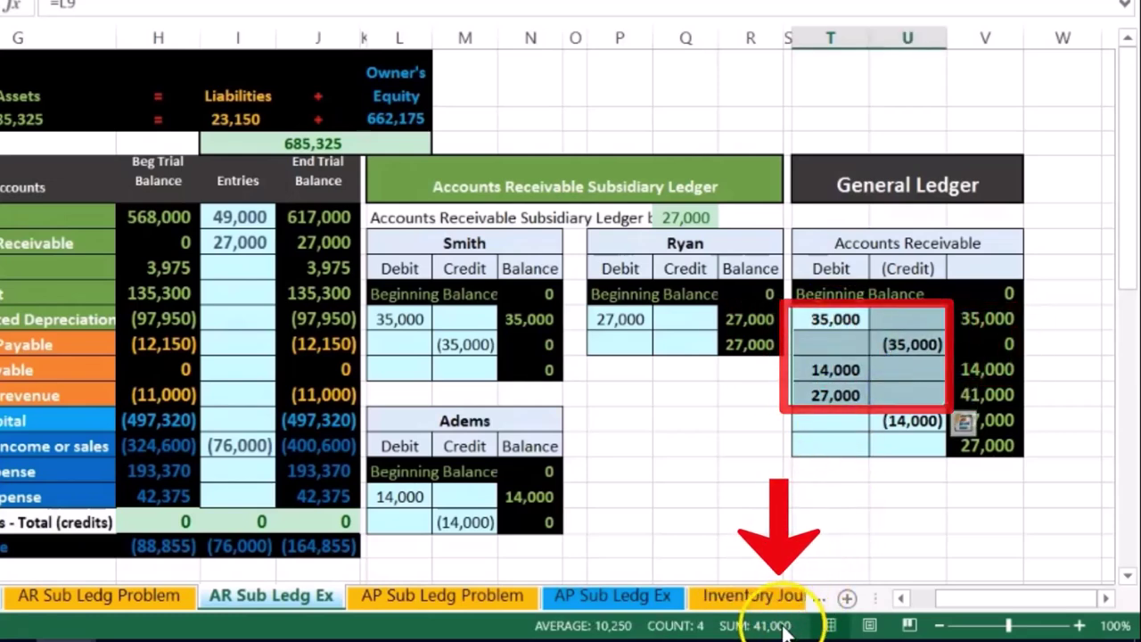
drag(854, 324, 885, 430)
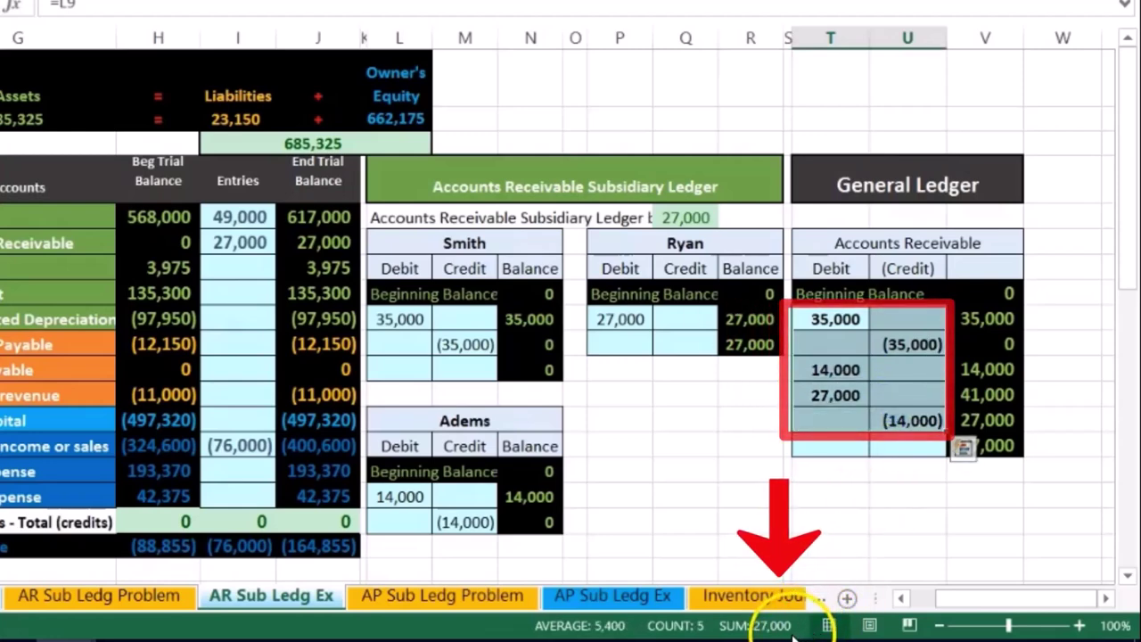
click(839, 475)
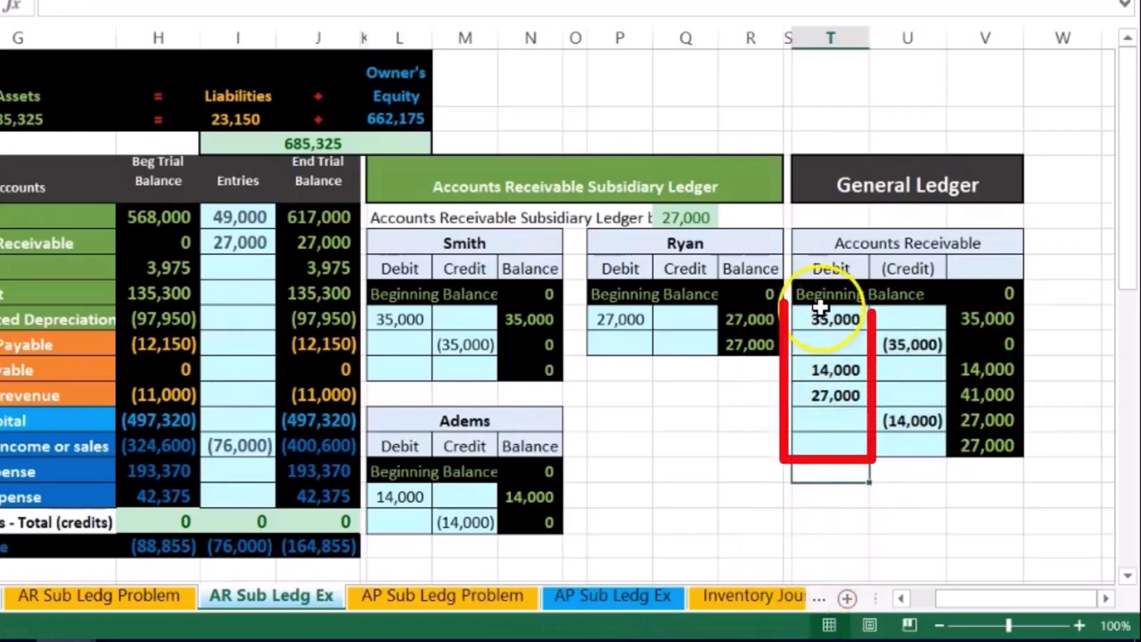
Step: Check the sums of the general ledger's debit column T9:T14, credit column U9:U14 and both together in T9:U13
drag(819, 317, 819, 446)
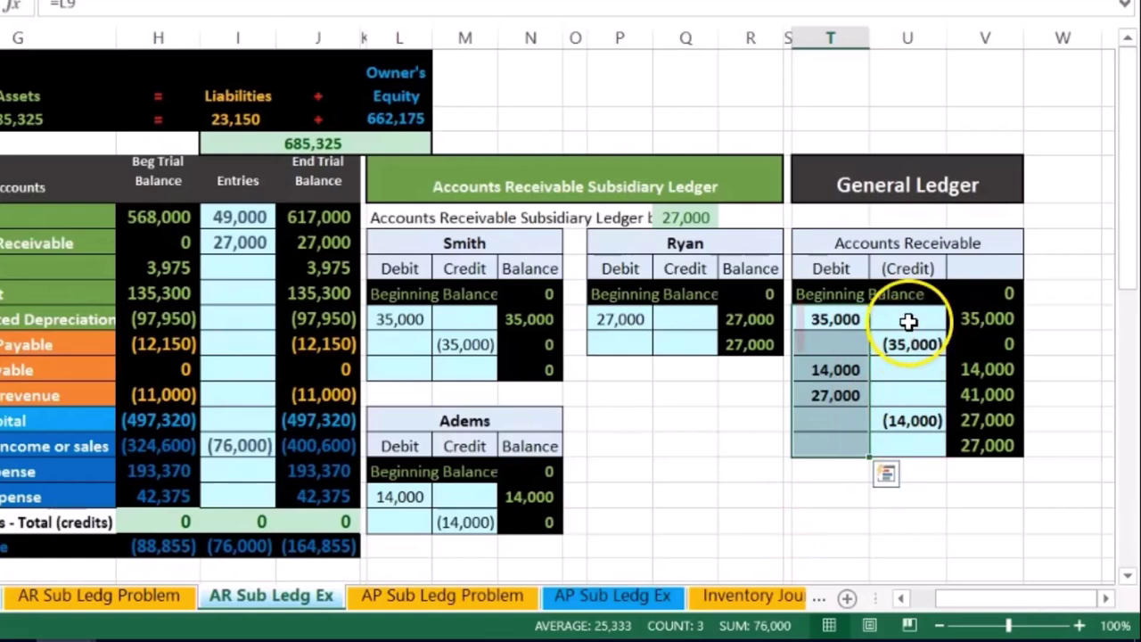
drag(909, 319, 905, 445)
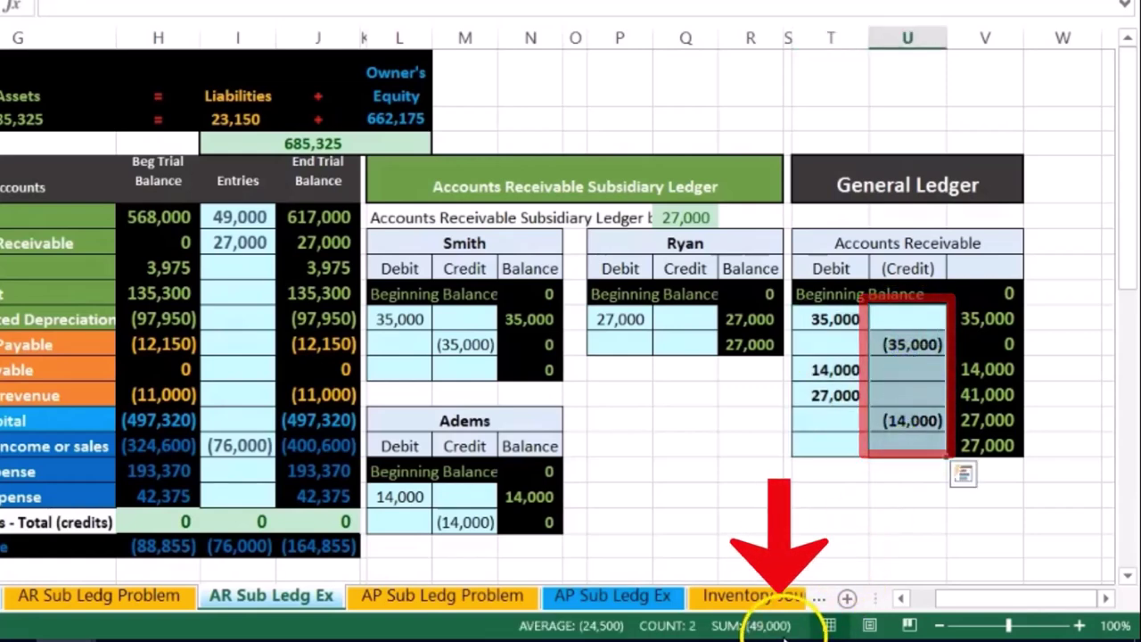
drag(837, 321, 878, 418)
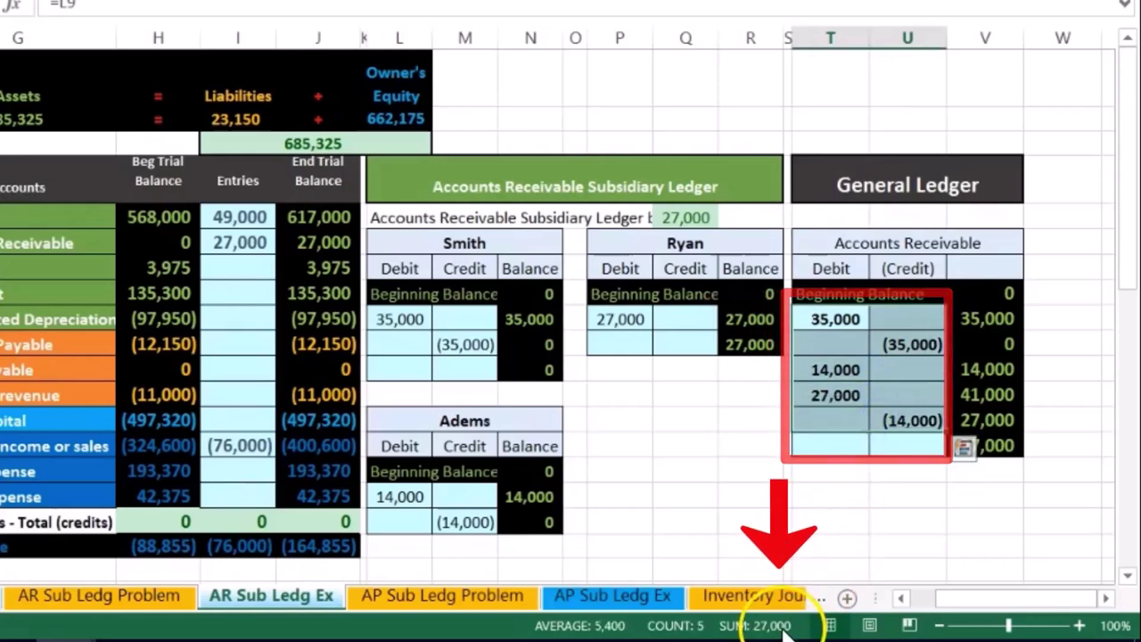
click(800, 490)
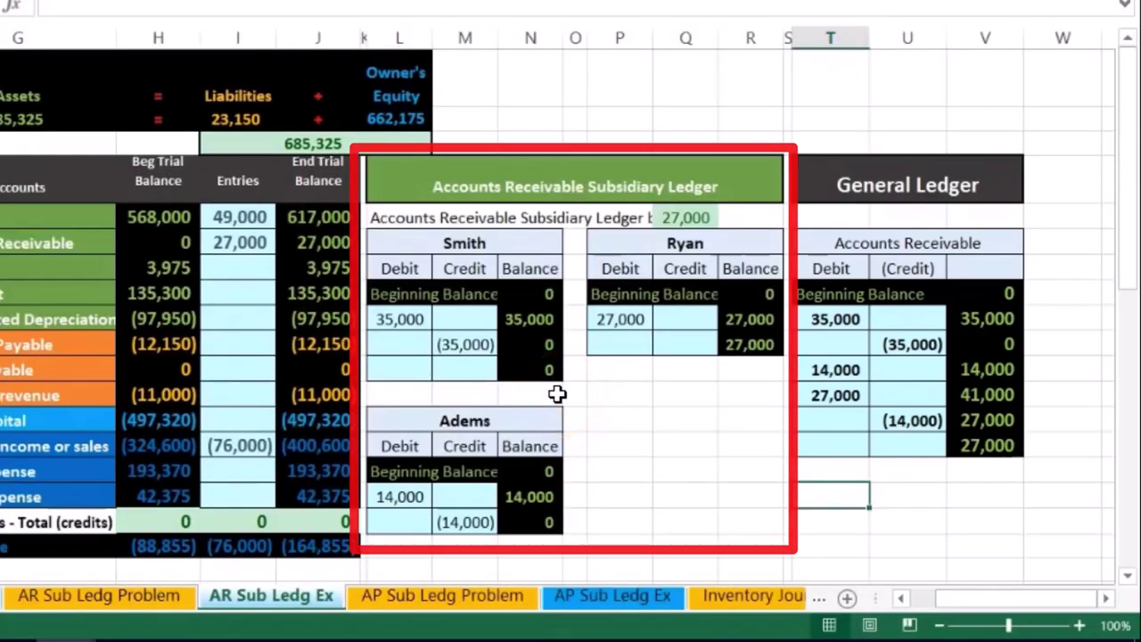
Step: Trace the precedents of the Accounts Receivable entry formula in I6 of the trial balance
click(541, 367)
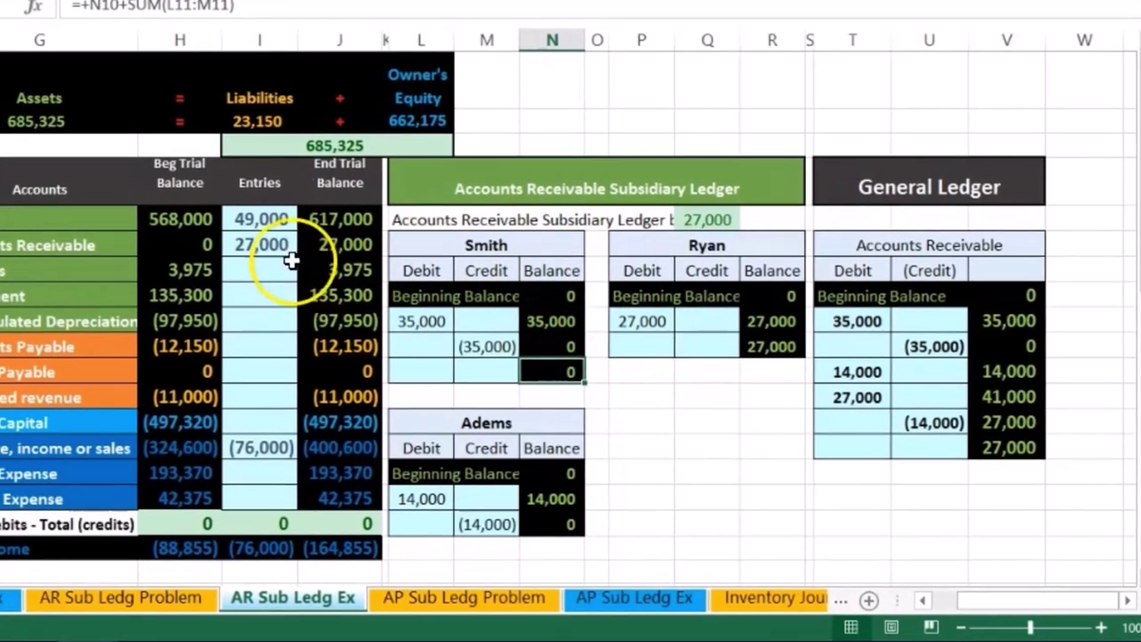
click(258, 260)
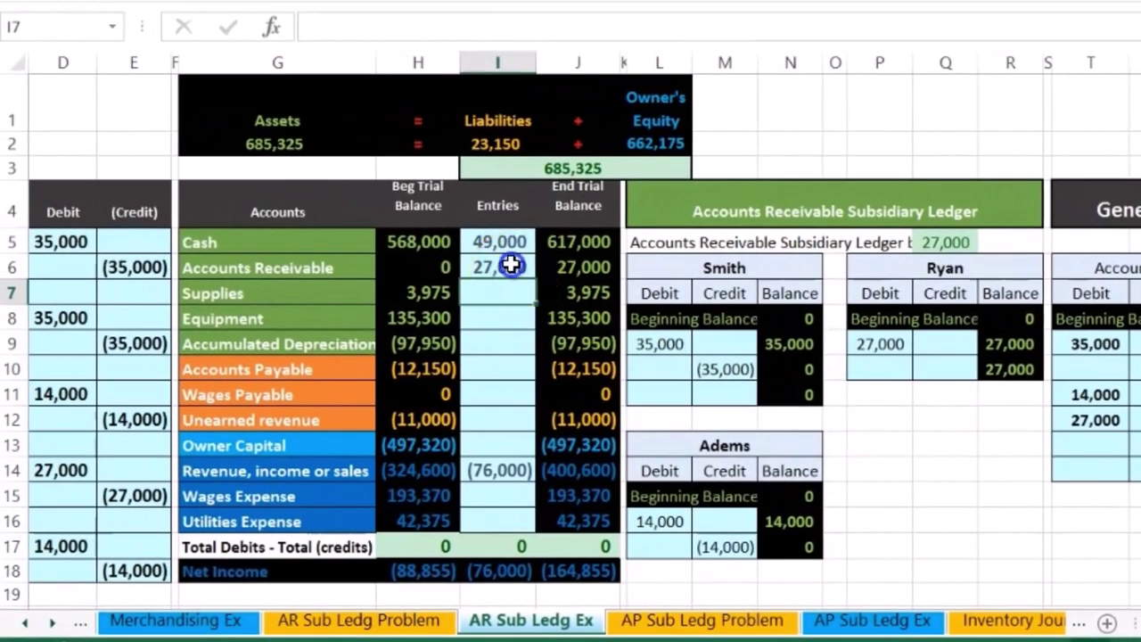
click(388, 256)
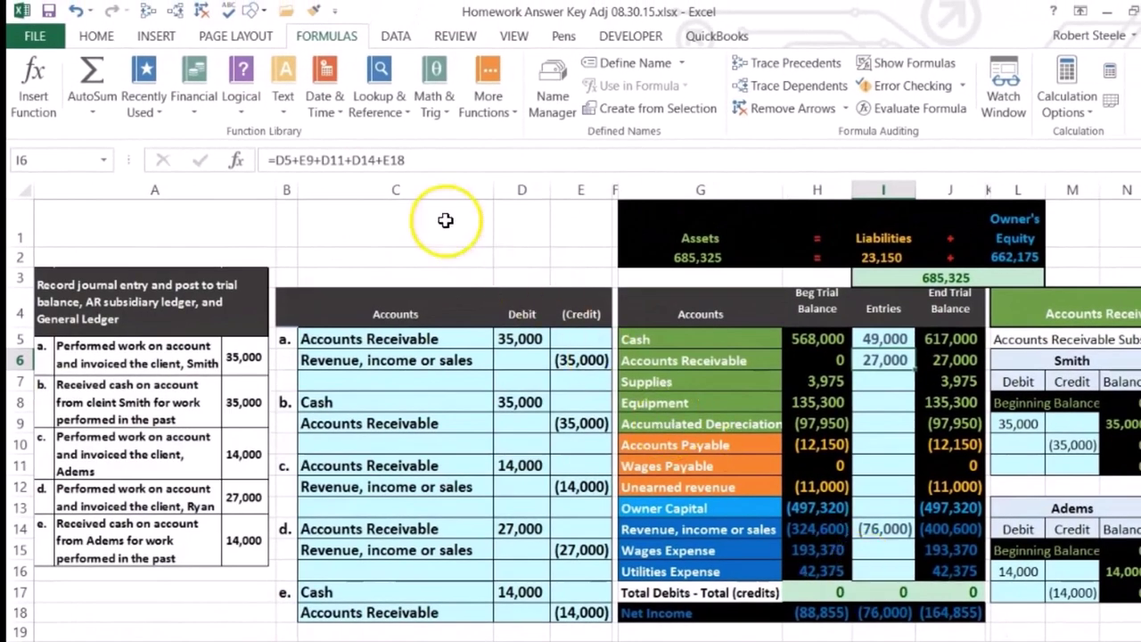
click(145, 13)
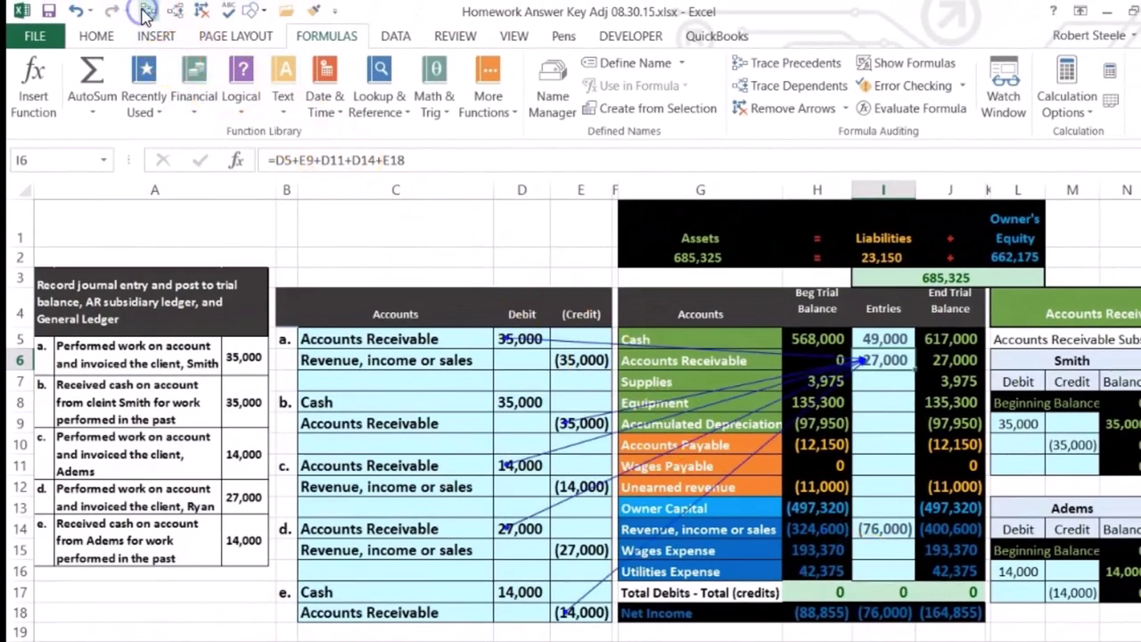